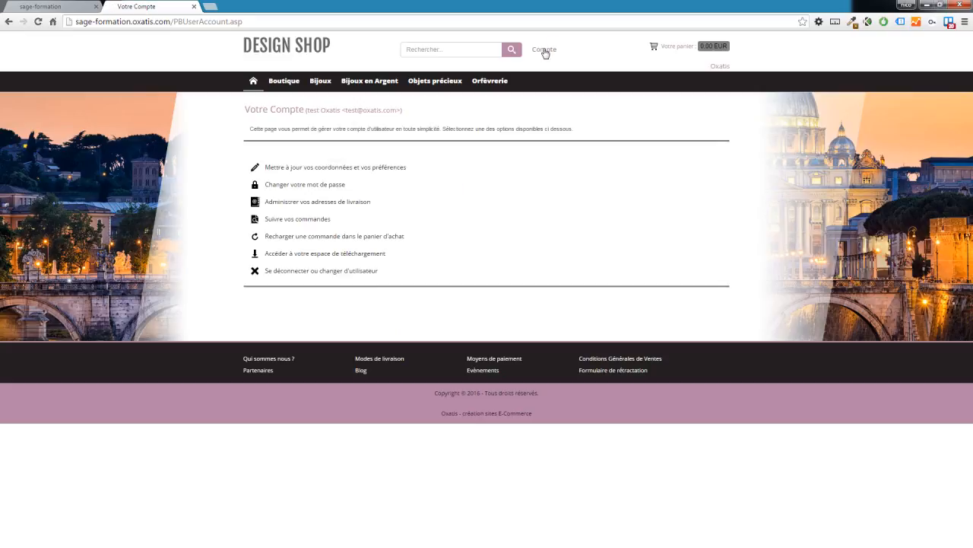
Sign out and back into the customer account and view its two orders.
click(344, 271)
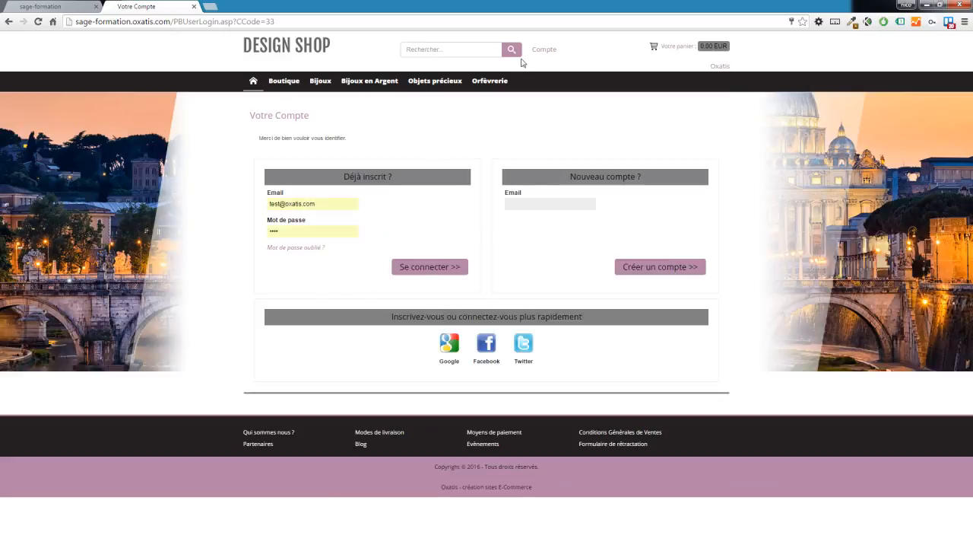
click(403, 269)
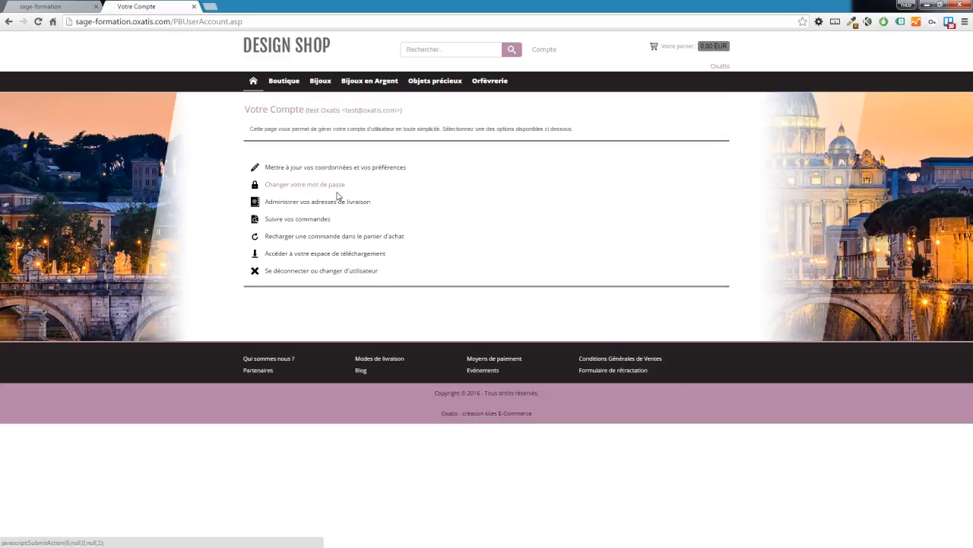
click(326, 222)
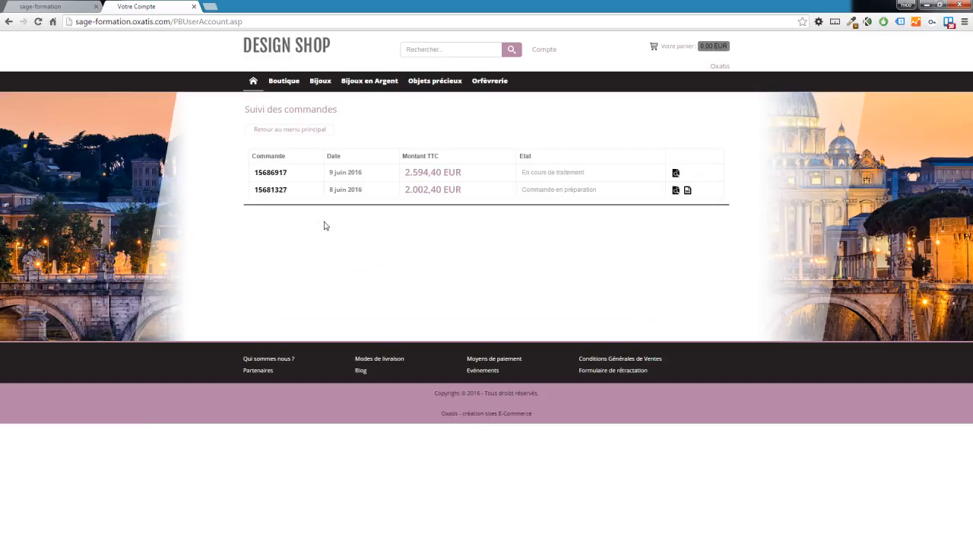
click(675, 174)
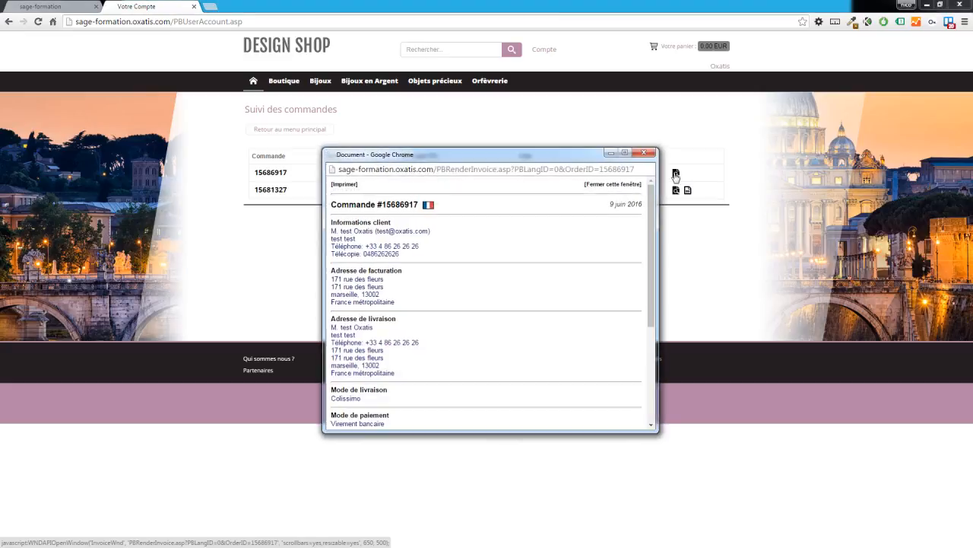
scroll(543, 246, down, 5)
scroll(543, 245, up, 5)
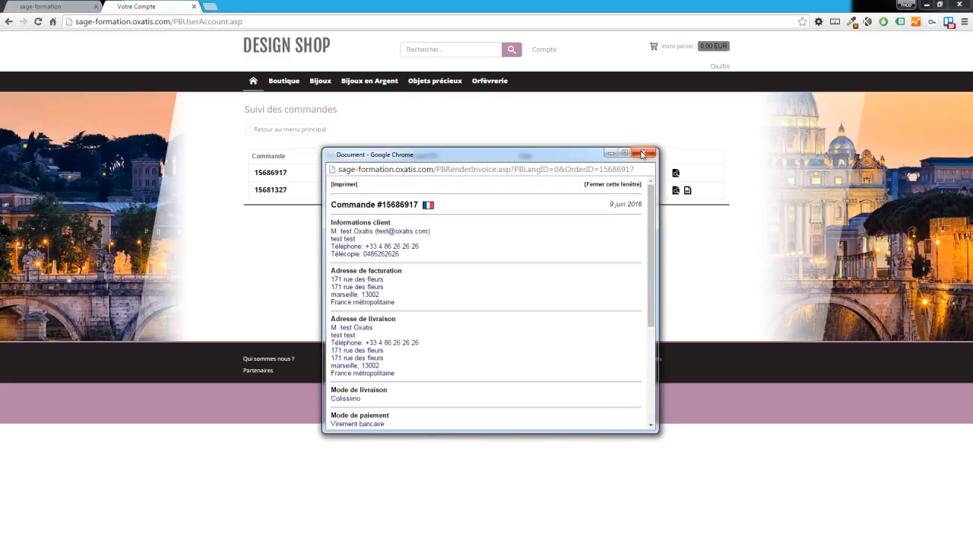
click(644, 153)
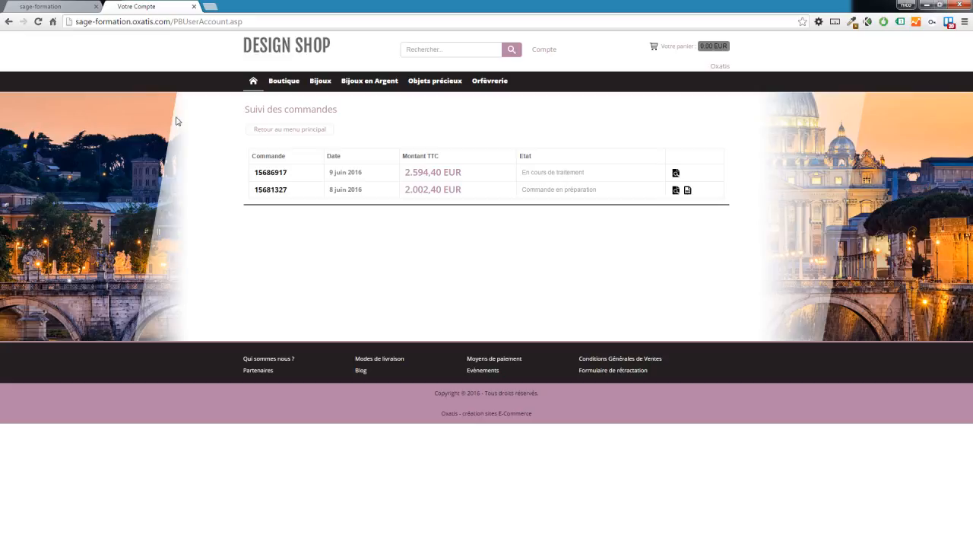
click(193, 7)
Open Commerce > Suivi des Commandes and highlight the Commande en préparation and Paiement en cours de traitement states.
mouse_move(275, 72)
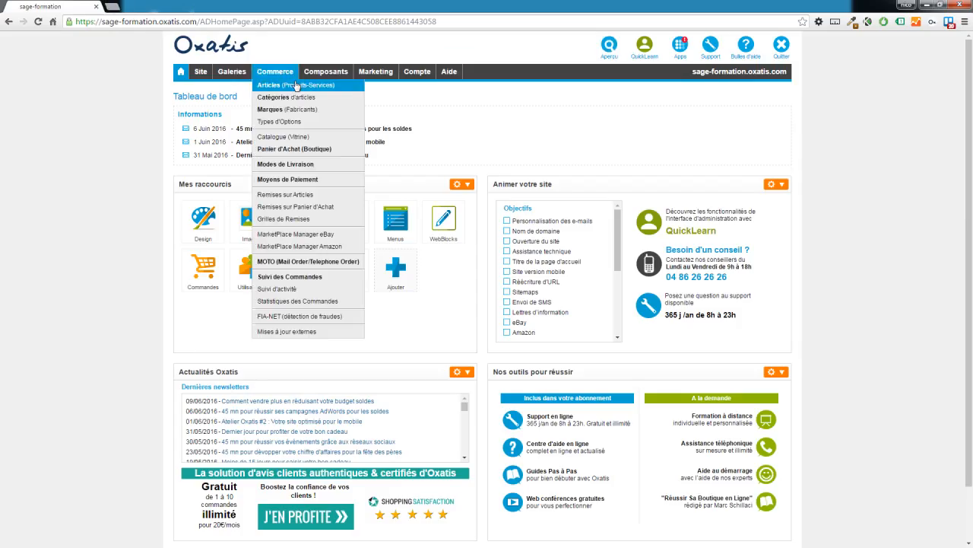
click(308, 277)
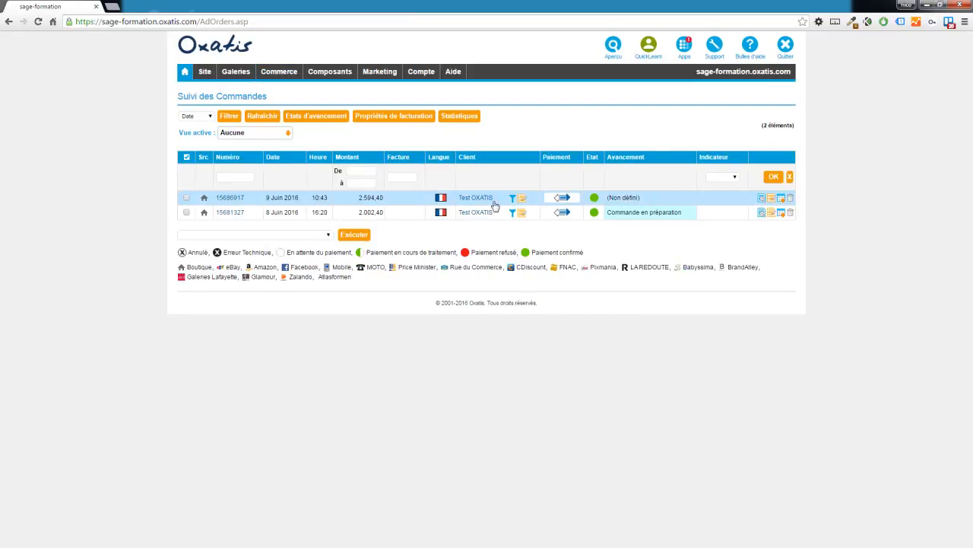
drag(682, 216, 608, 216)
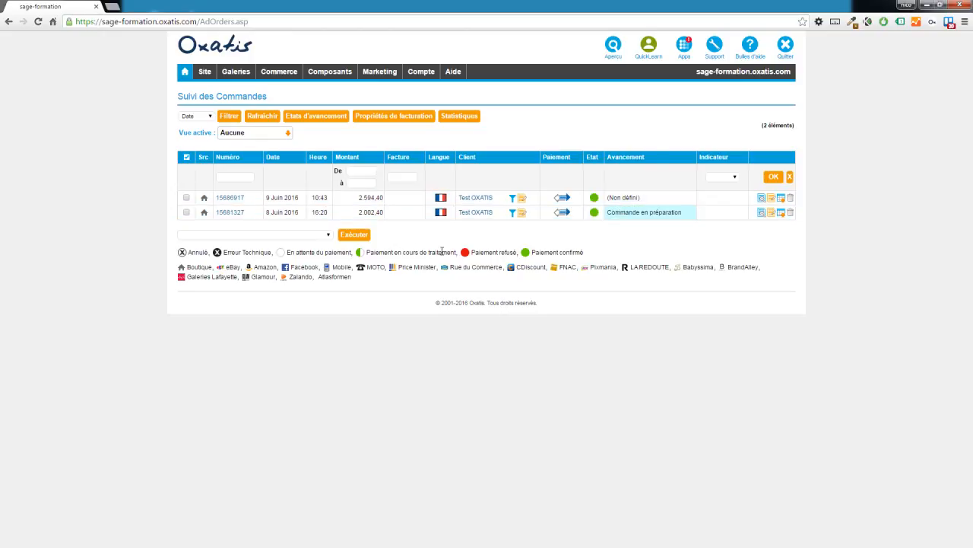
drag(457, 252, 363, 255)
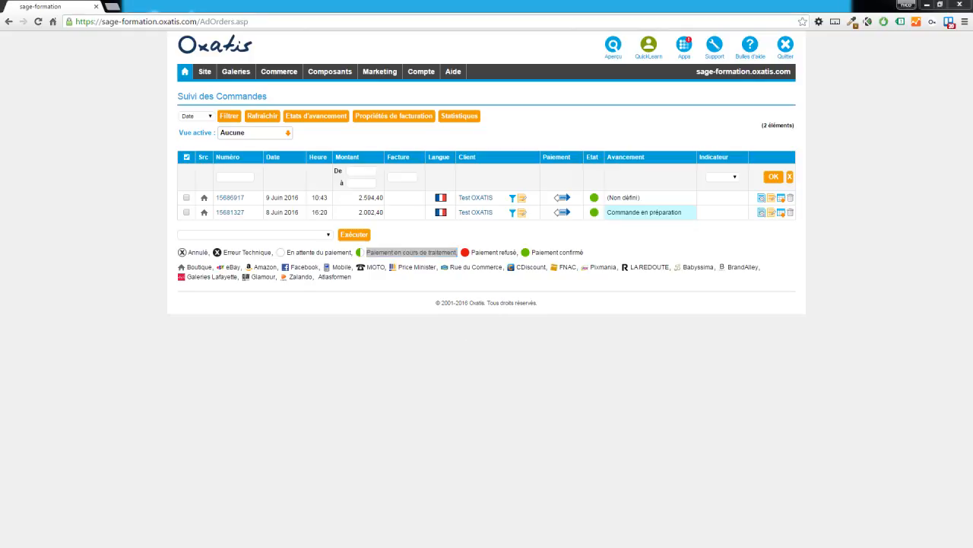
key(alt+Tab)
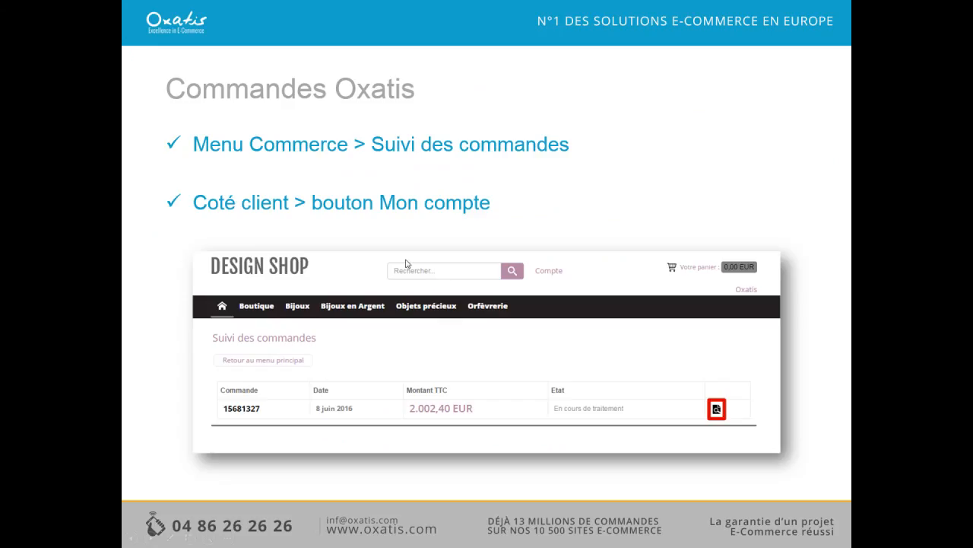
Advance the slideshow to the order download slide.
key(Right)
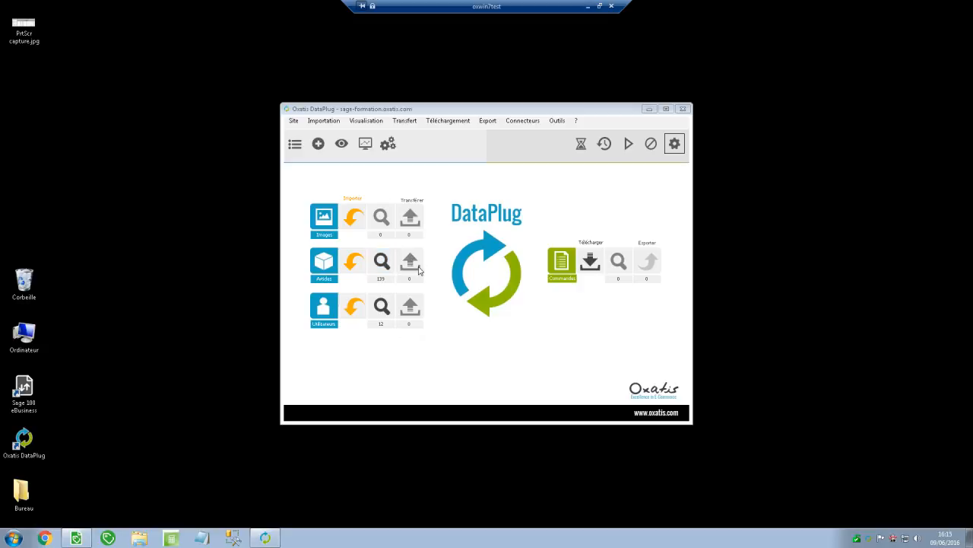
Open the order download settings and keep the 8–9 June 2016 date range.
click(591, 262)
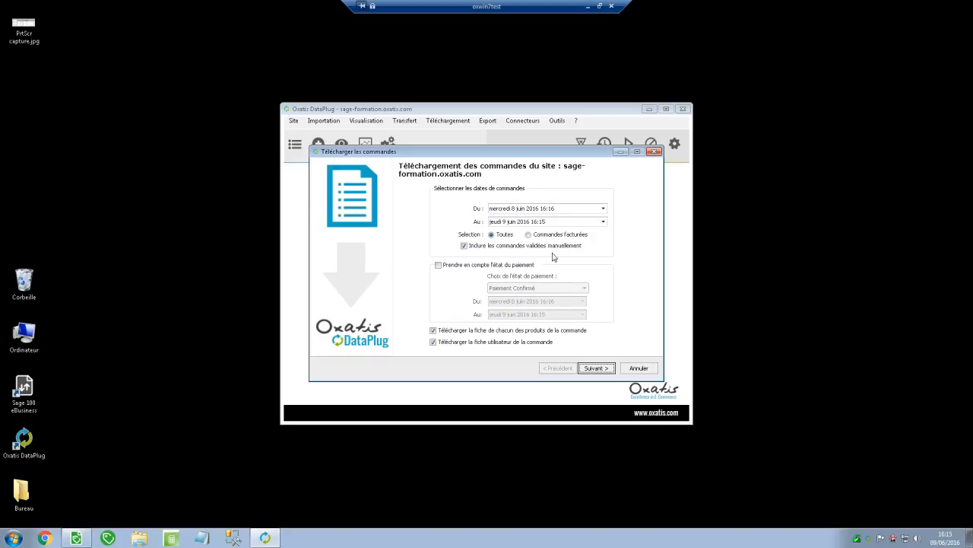
click(597, 207)
click(603, 208)
click(602, 210)
Turn off the payment-status filter and download both orders (2 of 2).
click(438, 266)
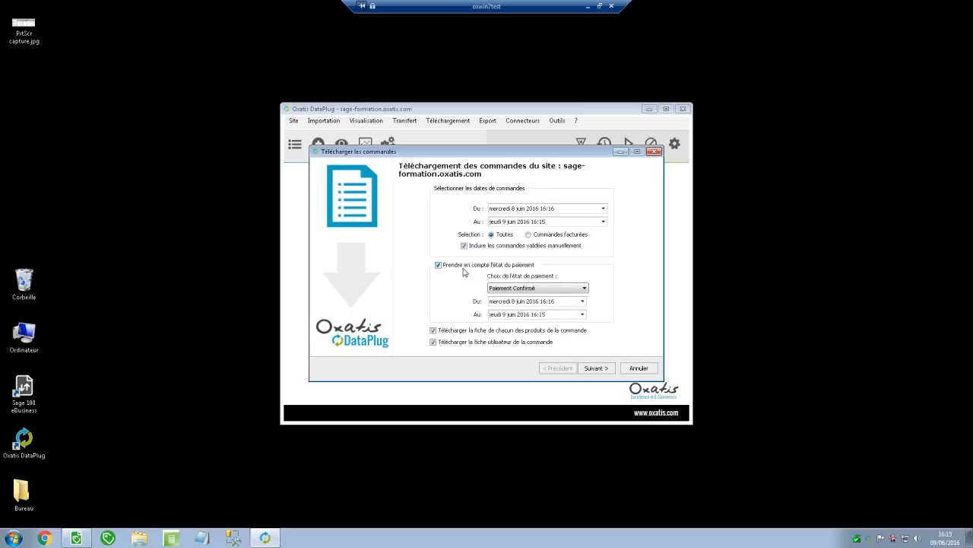
click(523, 289)
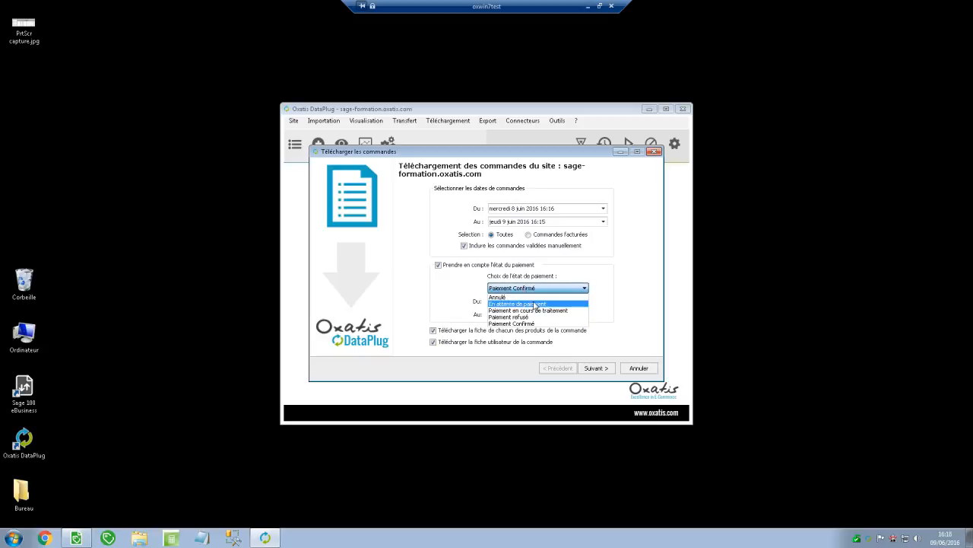
click(439, 266)
click(439, 266)
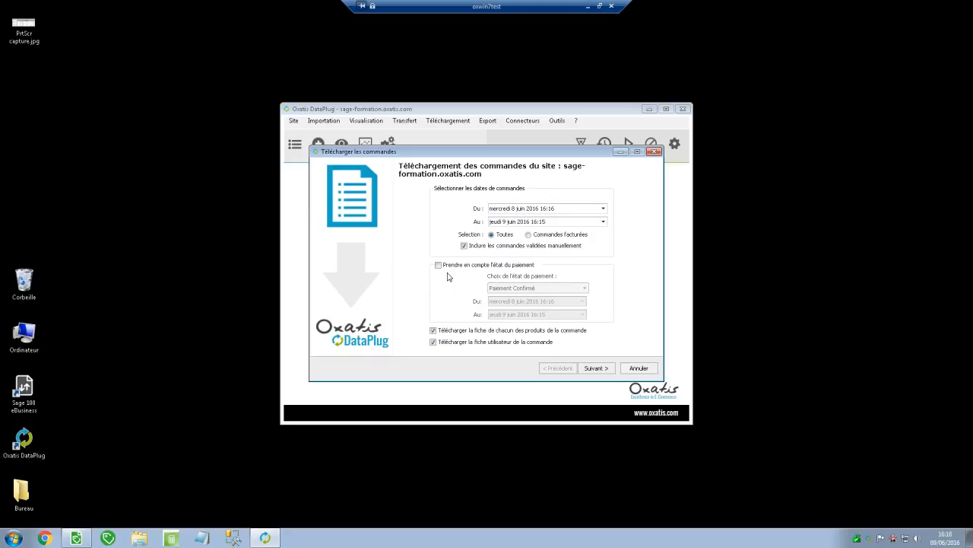
click(597, 369)
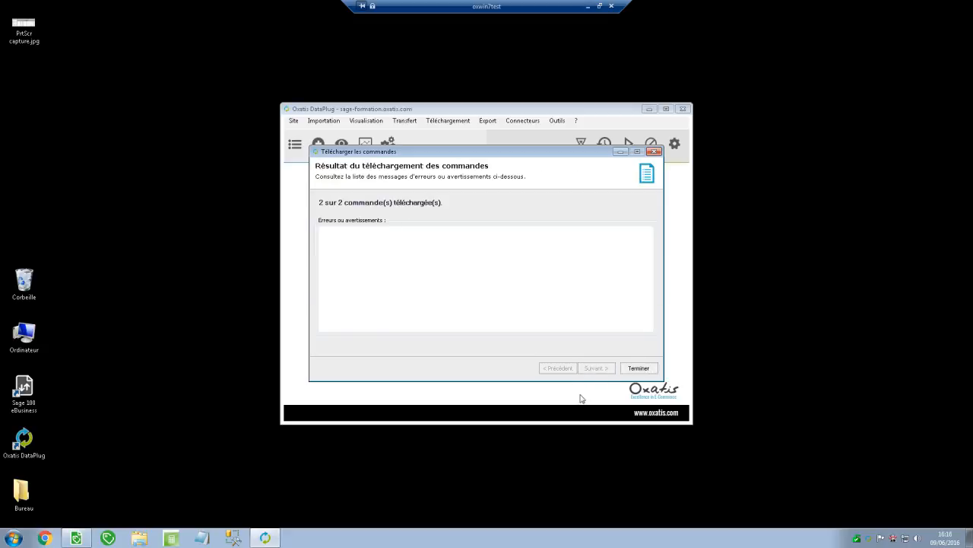
click(637, 371)
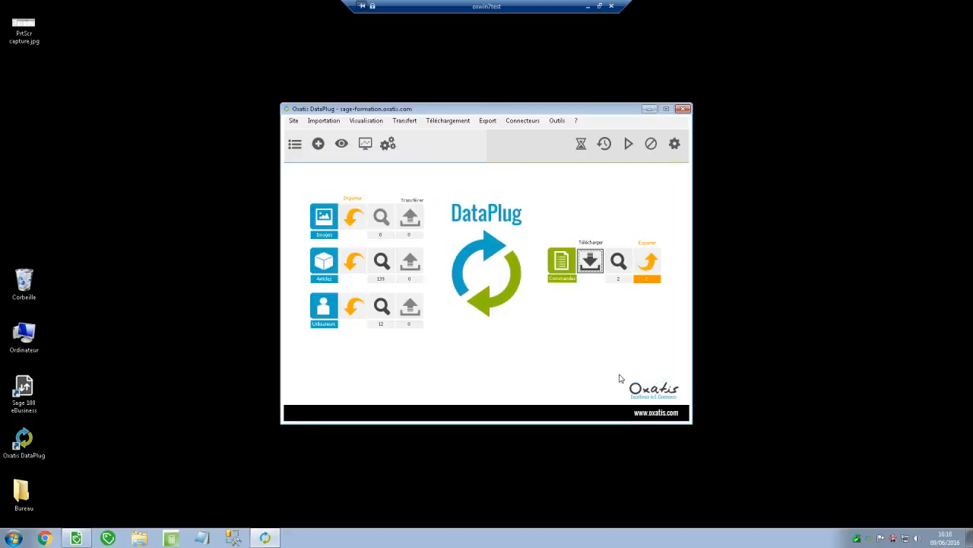
click(619, 262)
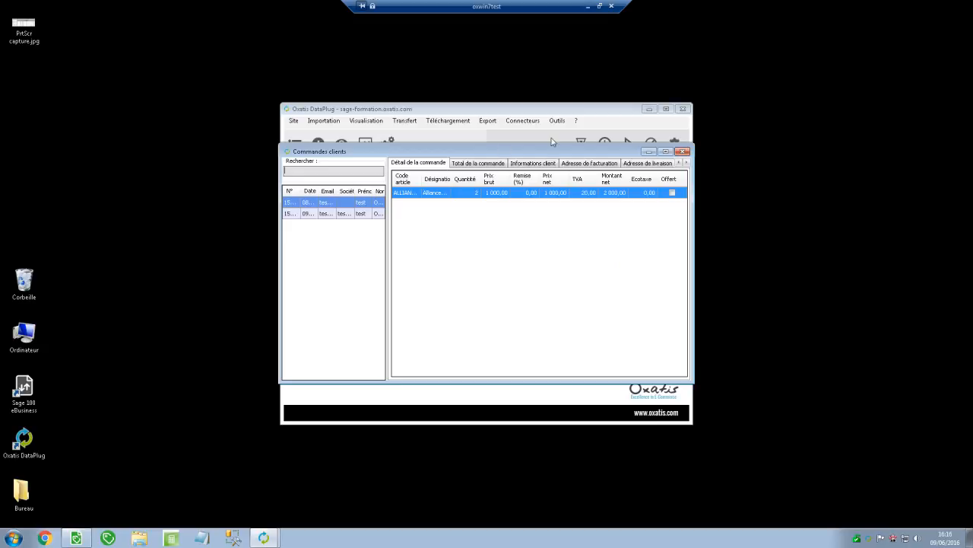
click(666, 152)
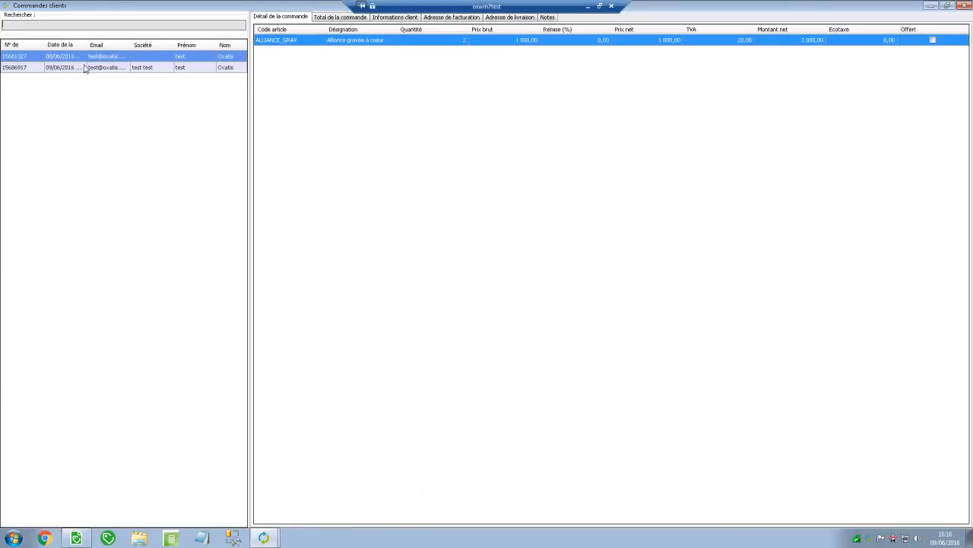
click(356, 19)
click(390, 18)
click(448, 17)
click(511, 17)
click(552, 19)
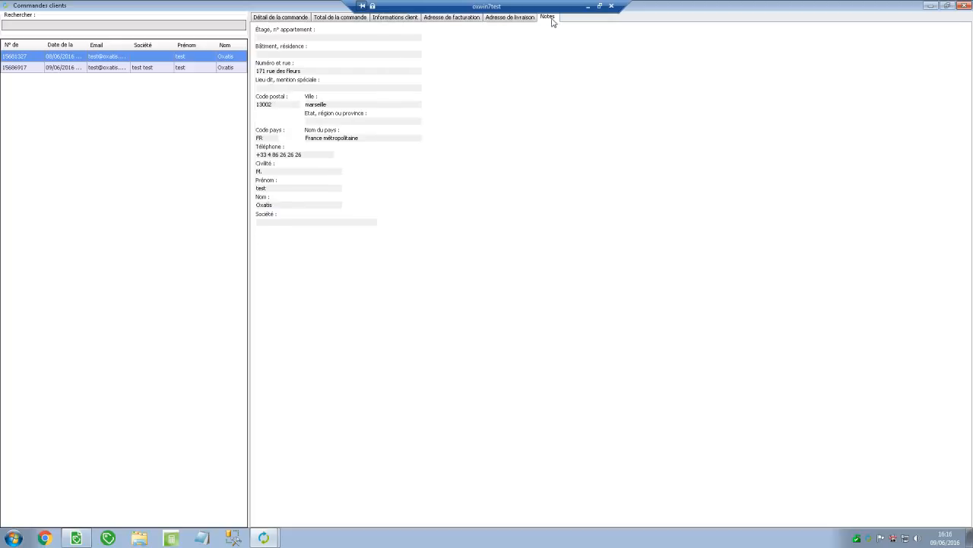
click(274, 18)
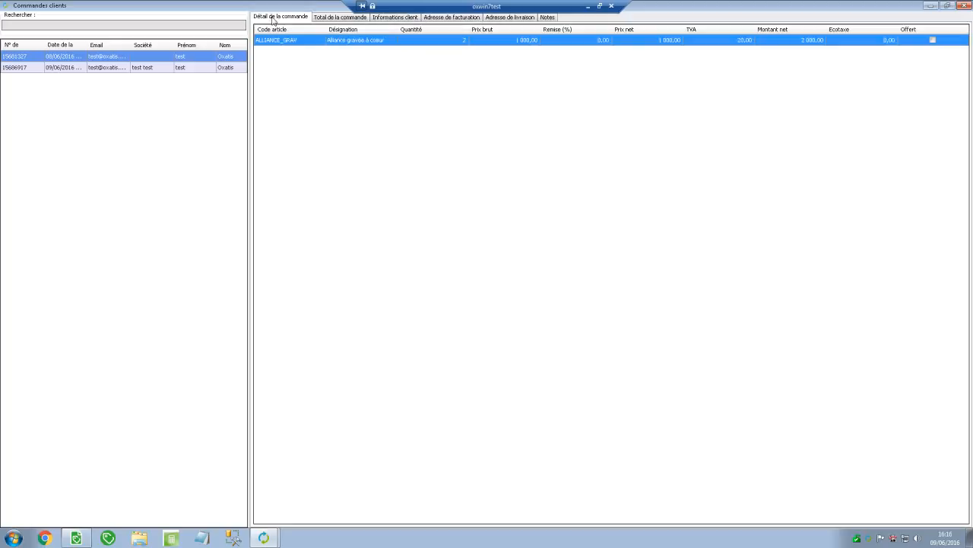
click(963, 5)
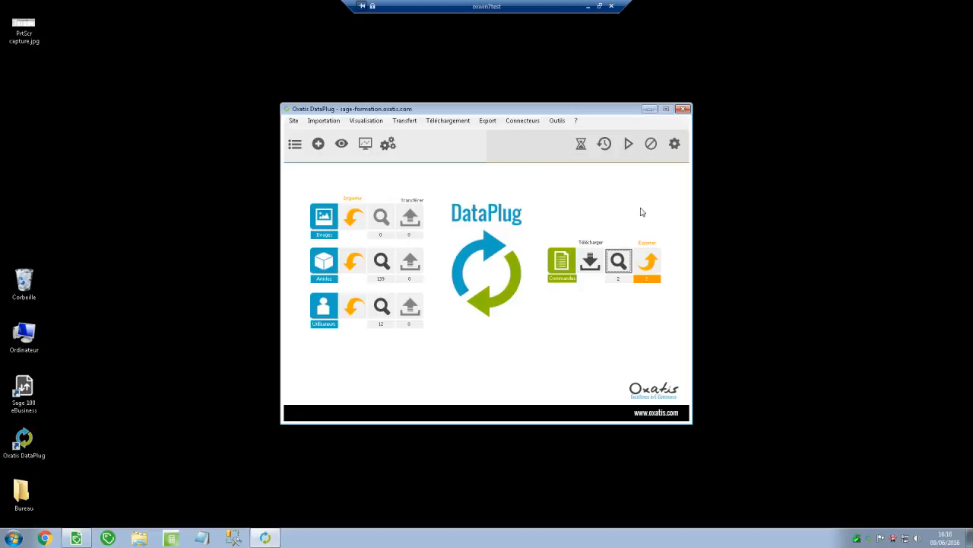
Choose export to Sage 100 Gestion Commerciale i7 version 8.0, keeping Toutes les commandes clients.
click(647, 262)
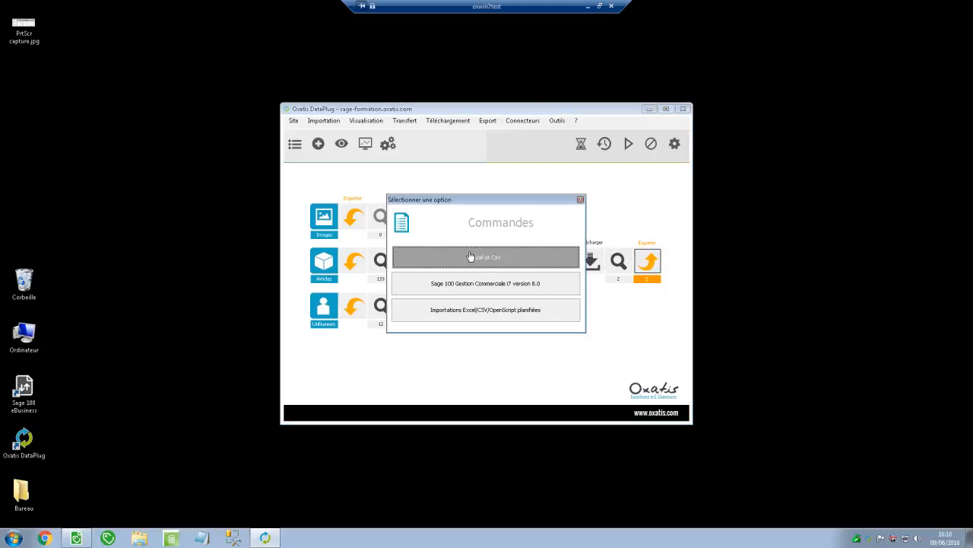
click(530, 285)
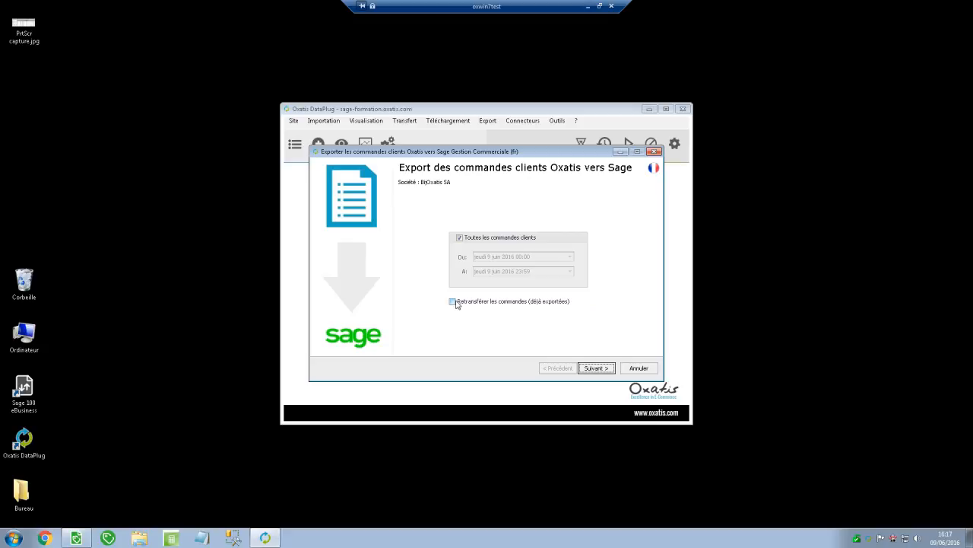
drag(466, 150, 281, 174)
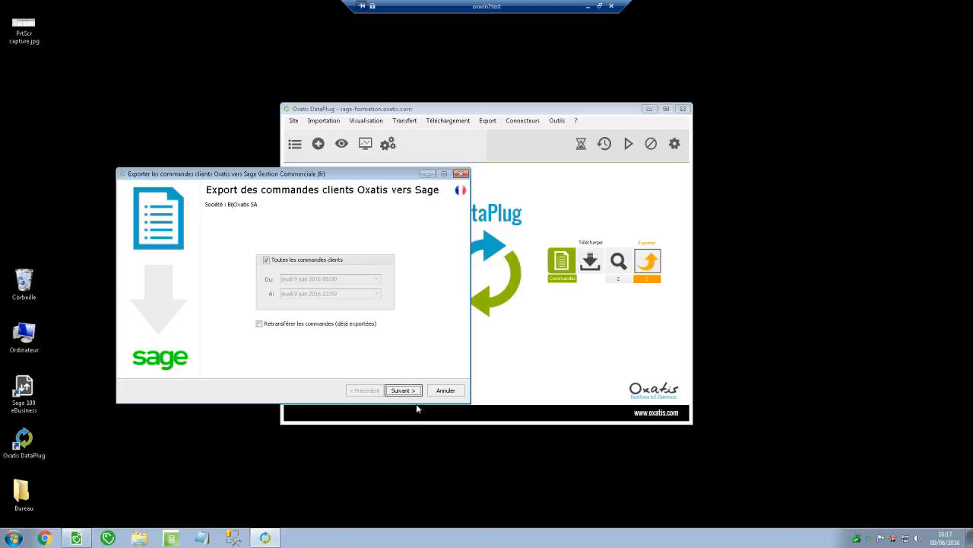
drag(363, 177, 574, 190)
click(609, 407)
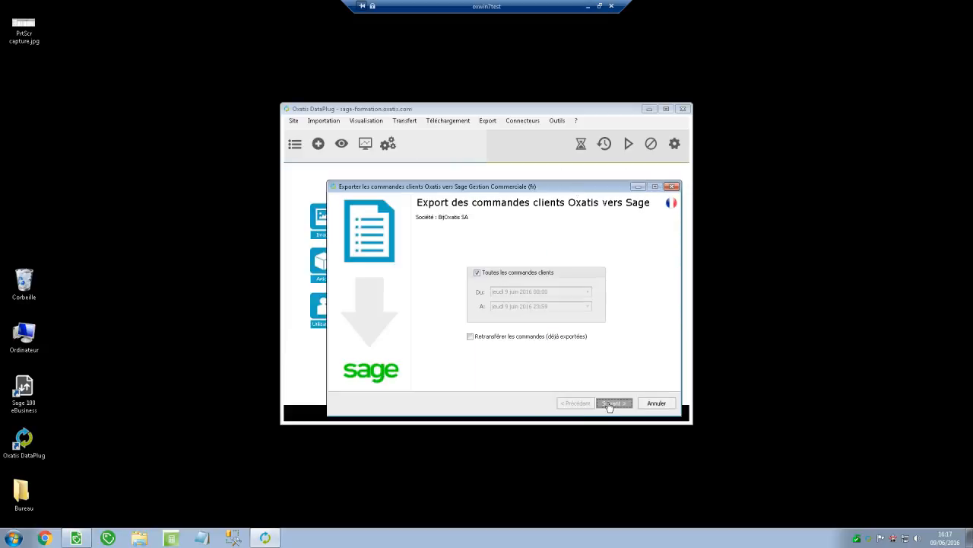
click(610, 407)
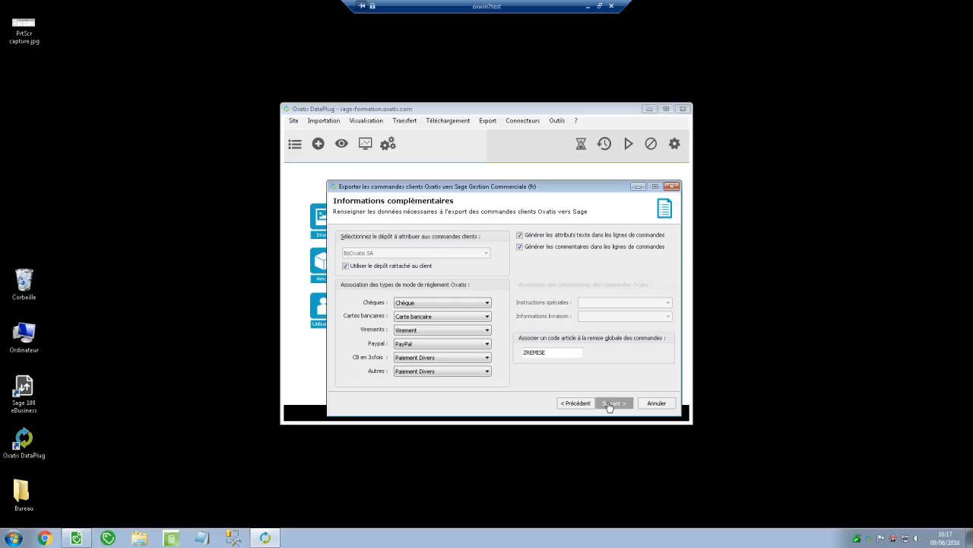
drag(556, 193, 542, 175)
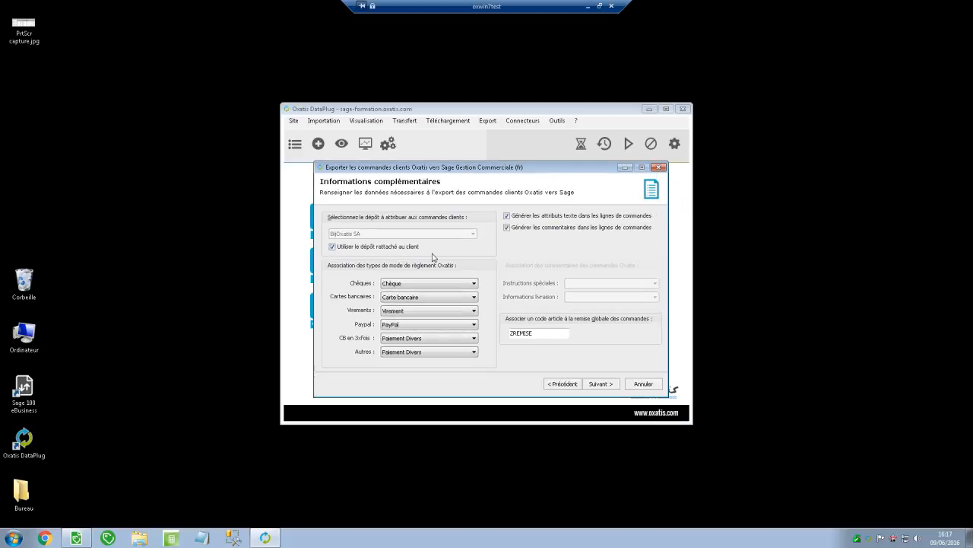
click(356, 248)
click(465, 237)
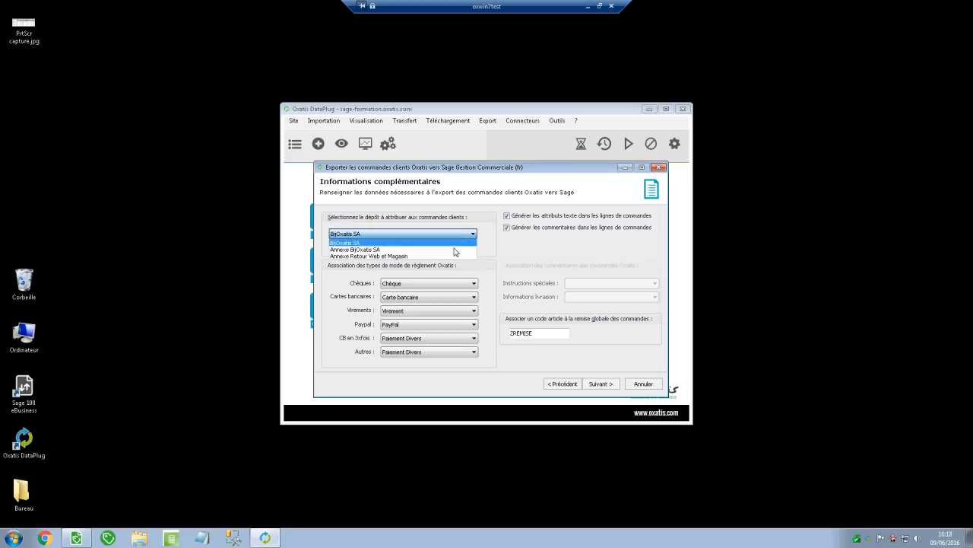
click(447, 256)
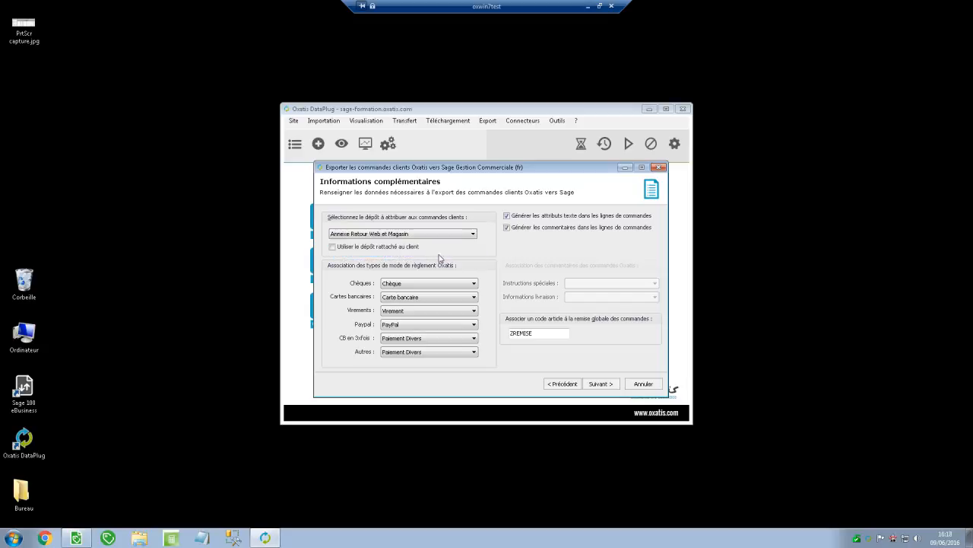
click(347, 235)
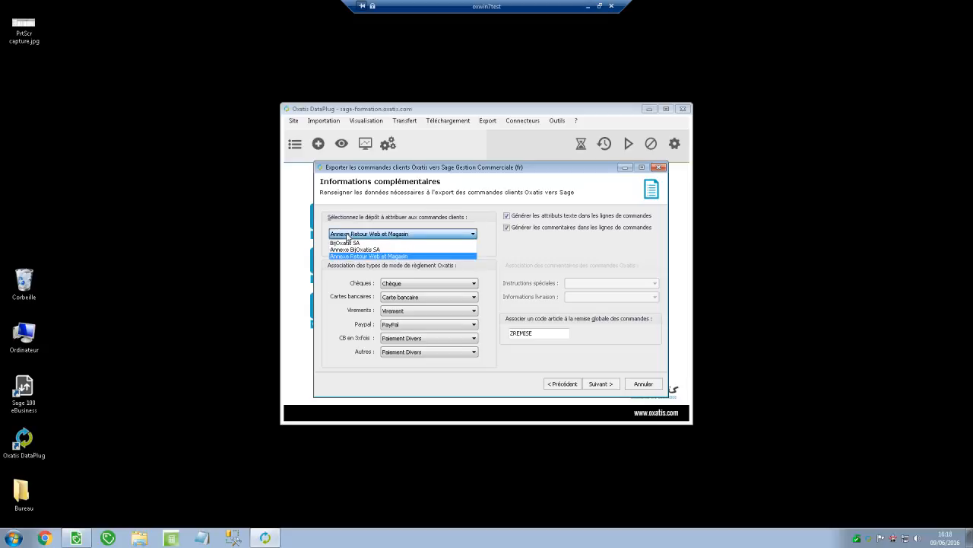
click(347, 242)
click(334, 247)
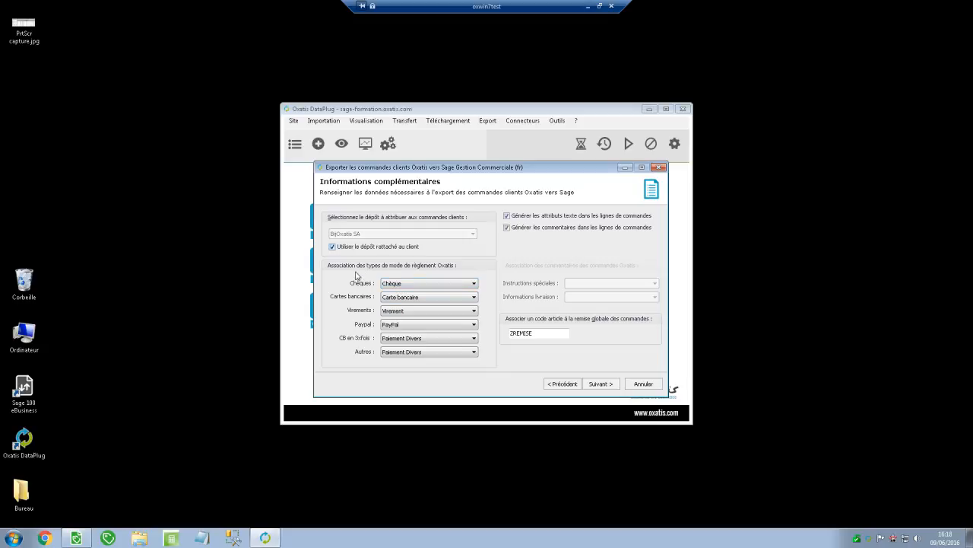
Keep Chèque payment mapping and comment/text-attribute generation, select the ZREMISE discount code, and continue.
click(402, 285)
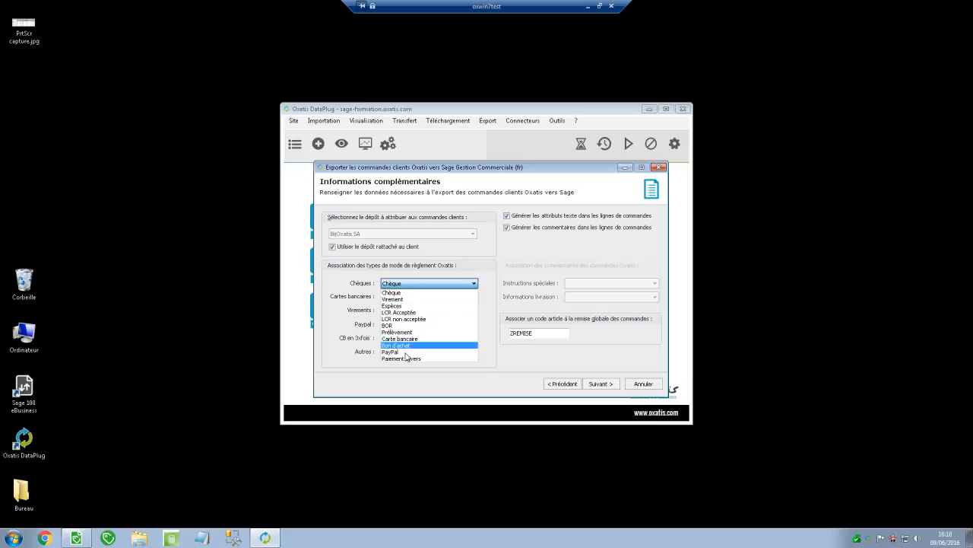
click(356, 368)
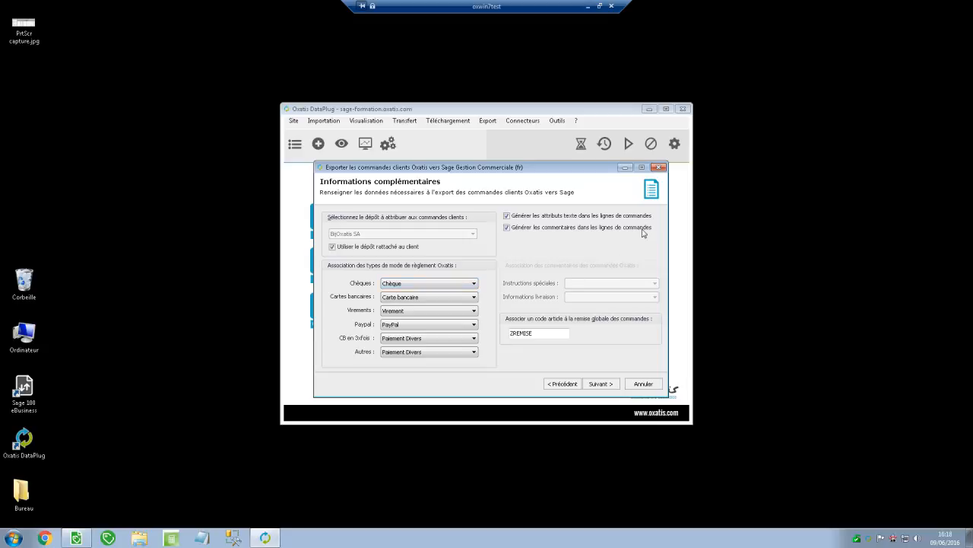
click(507, 227)
click(507, 215)
click(592, 284)
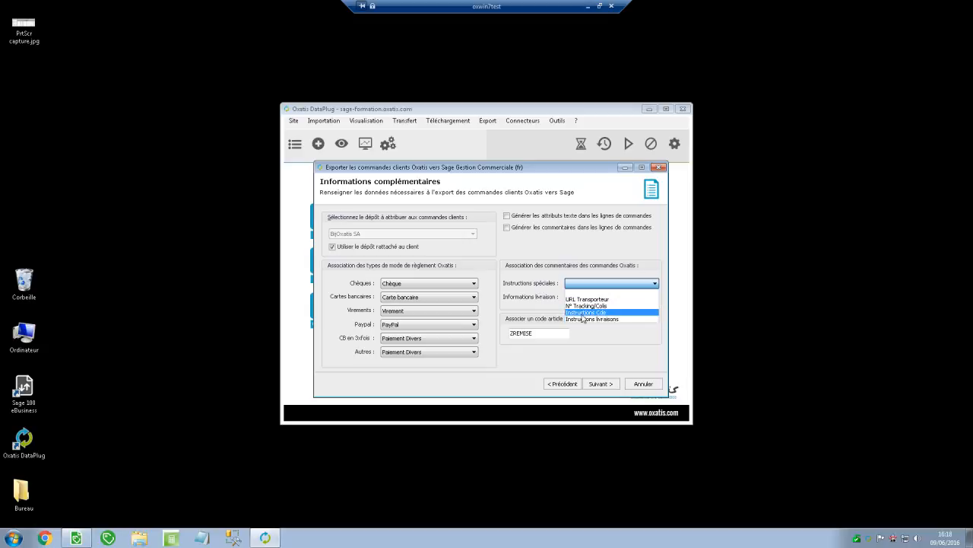
click(509, 216)
click(506, 228)
click(507, 215)
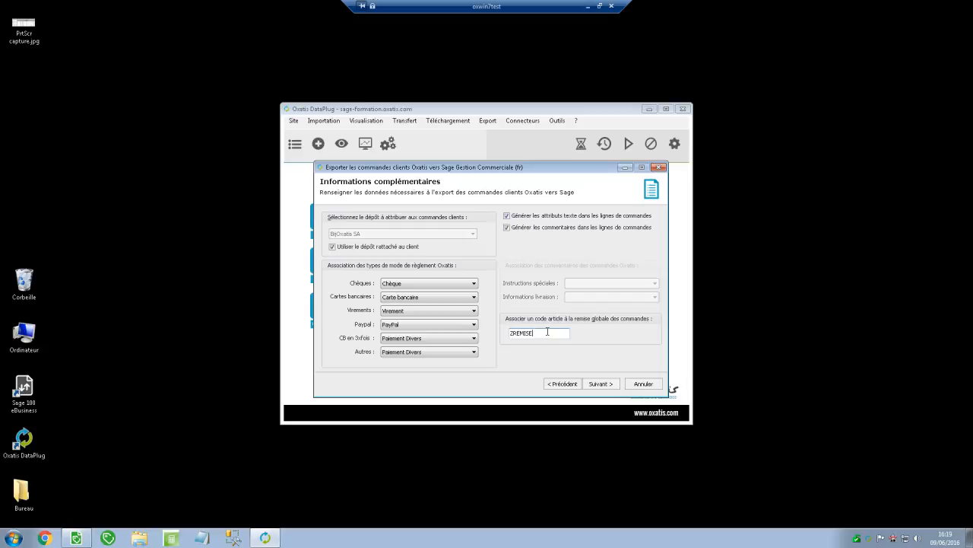
drag(534, 332, 490, 339)
click(601, 384)
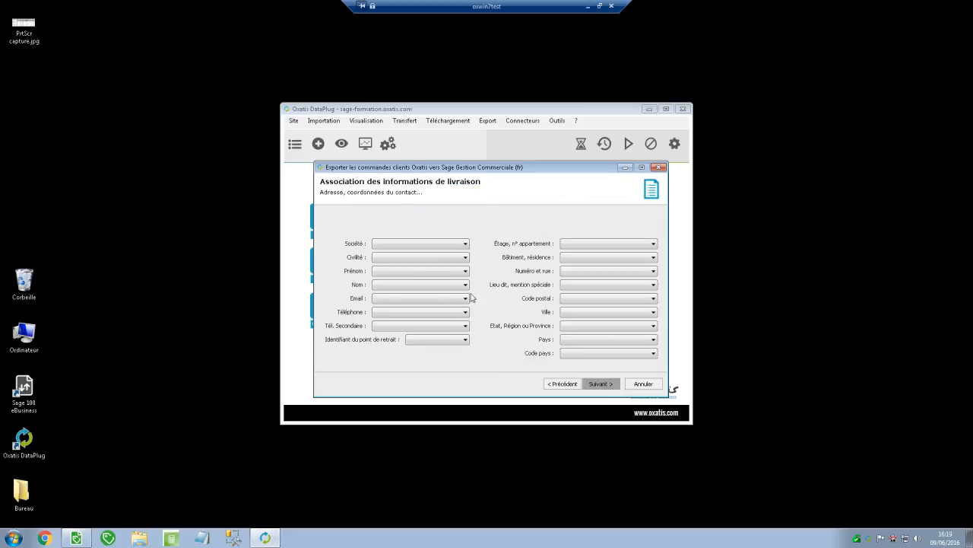
Leave the Société and Civilité delivery fields unmapped and proceed to delivery modes.
click(442, 244)
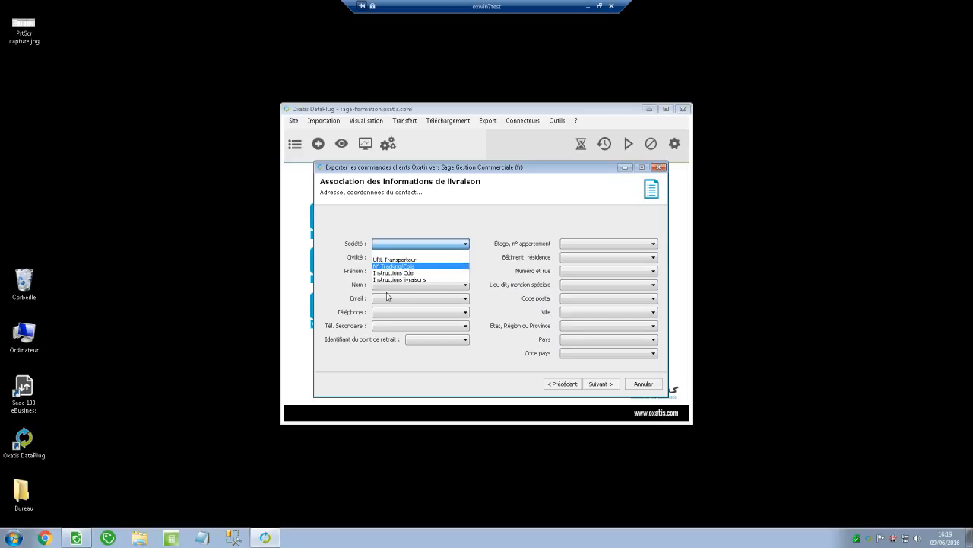
click(511, 329)
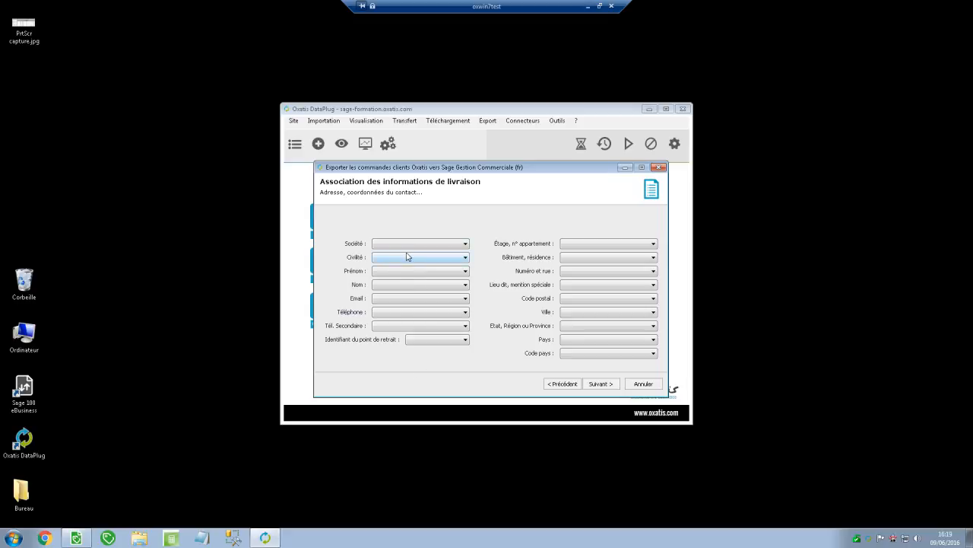
click(451, 260)
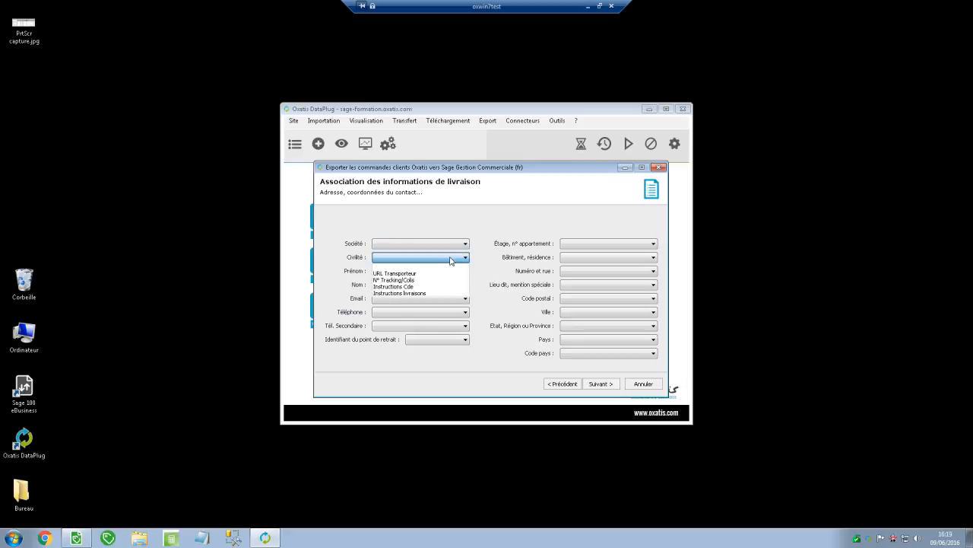
click(491, 287)
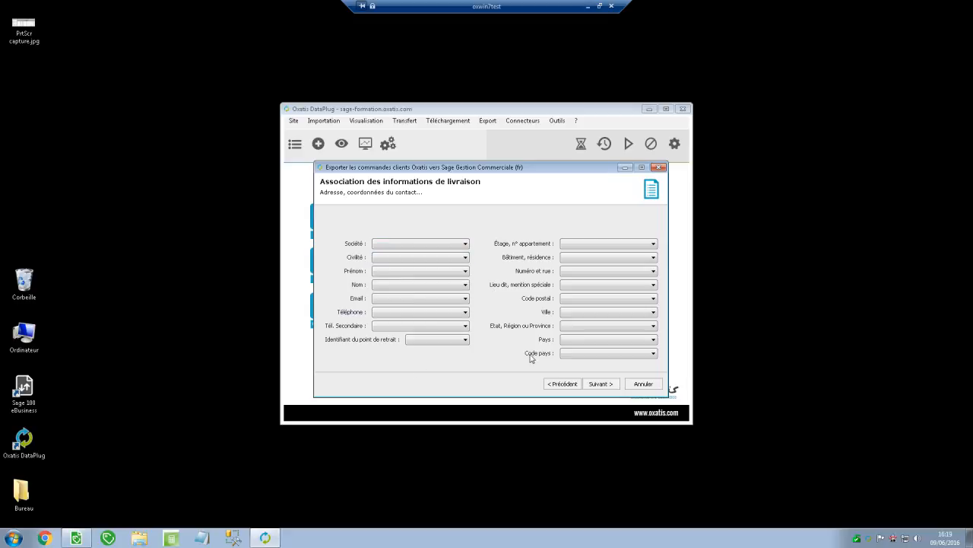
click(602, 390)
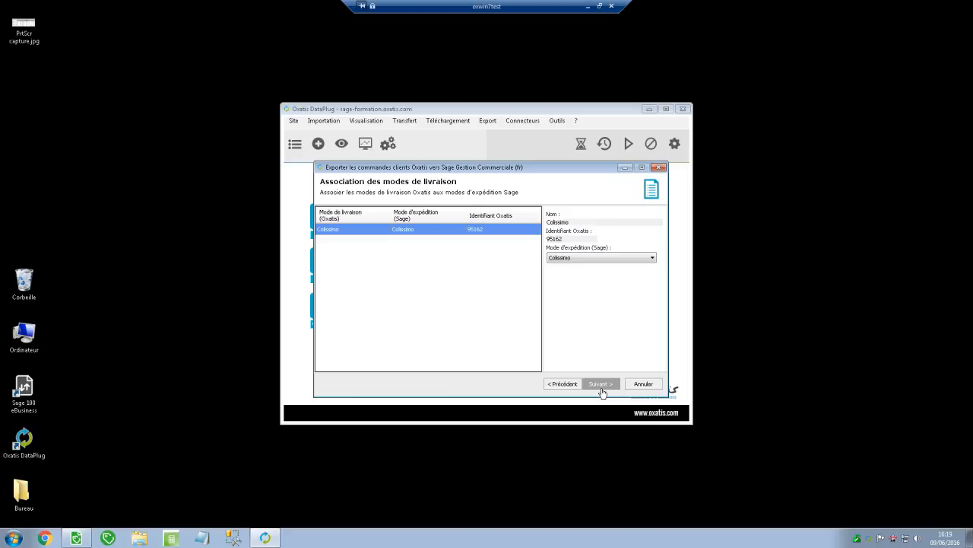
Confirm Colissimo maps to the Sage Colissimo shipping mode and proceed to Analytique.
click(561, 258)
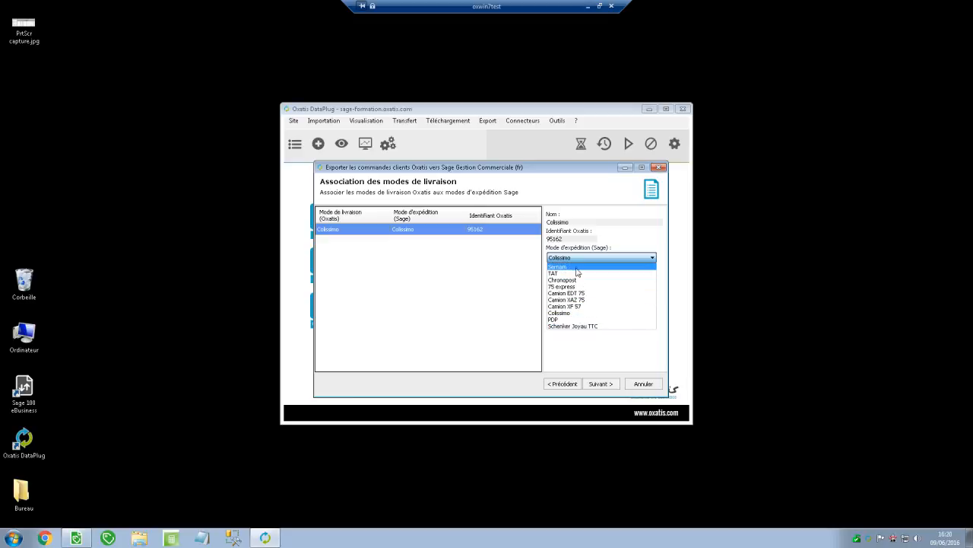
click(571, 313)
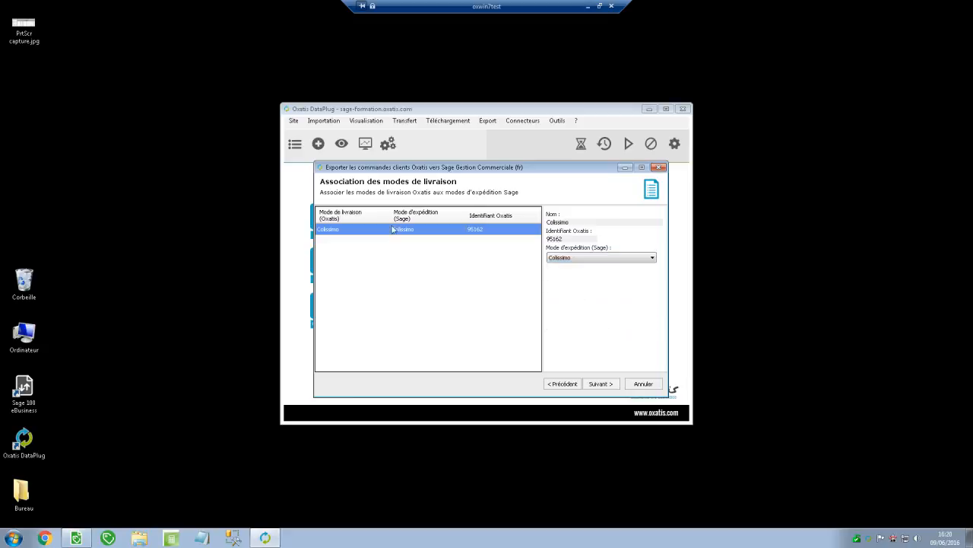
click(561, 259)
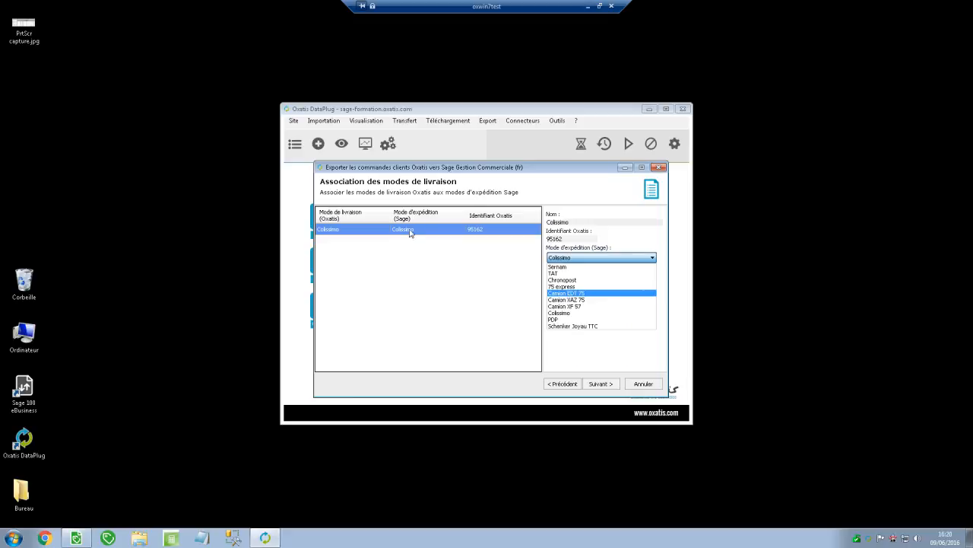
click(376, 233)
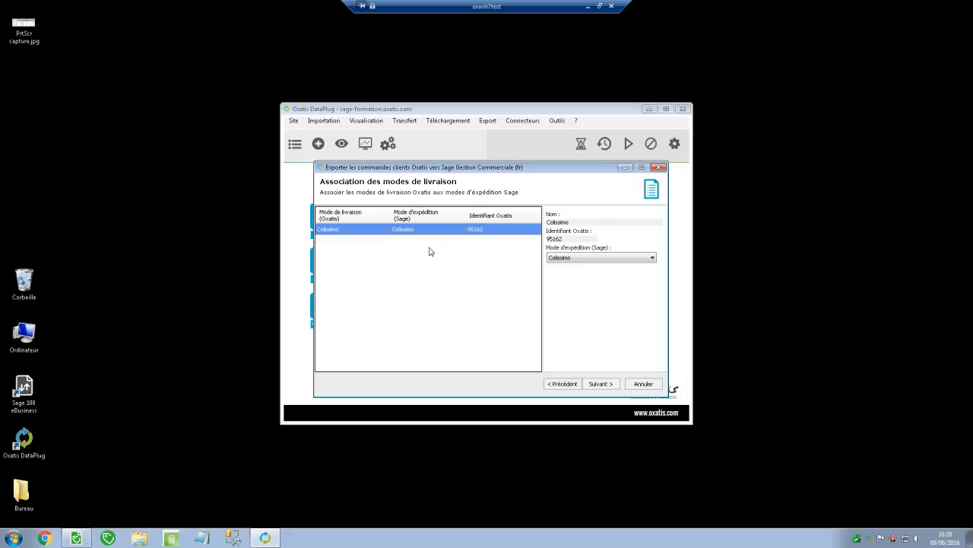
click(606, 387)
click(600, 384)
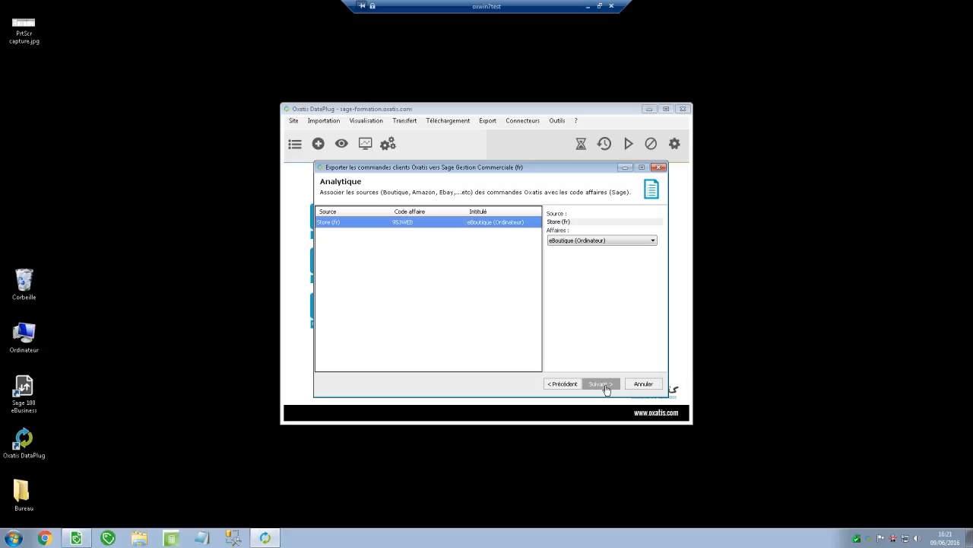
Keep Store (fr) linked to affaire 953WEB eBoutique (Ordinateur) and proceed to Comptes Clients.
click(620, 242)
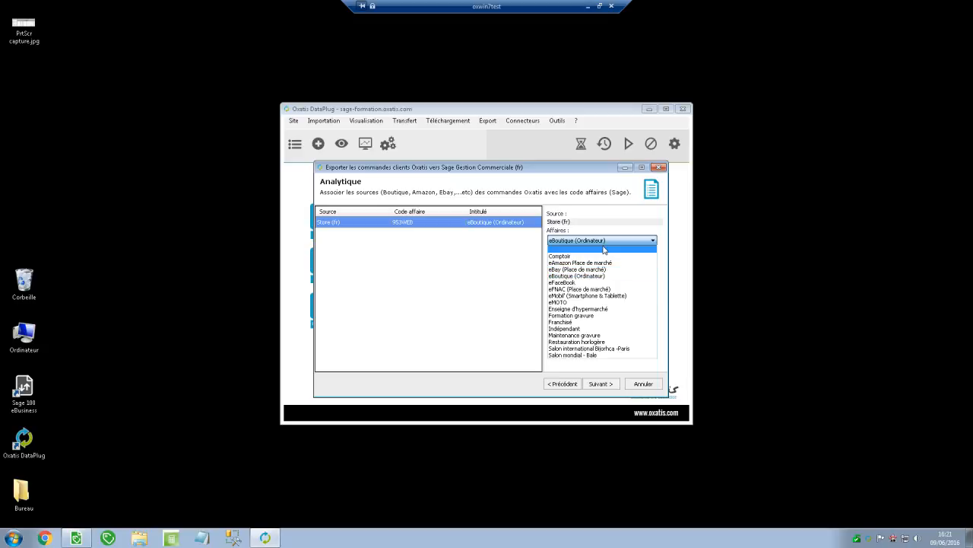
click(608, 242)
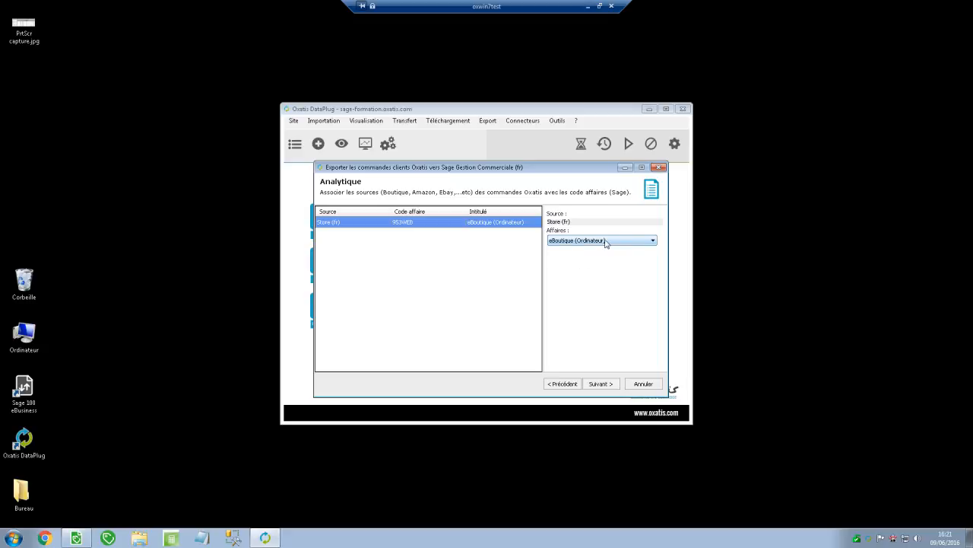
click(600, 384)
click(601, 387)
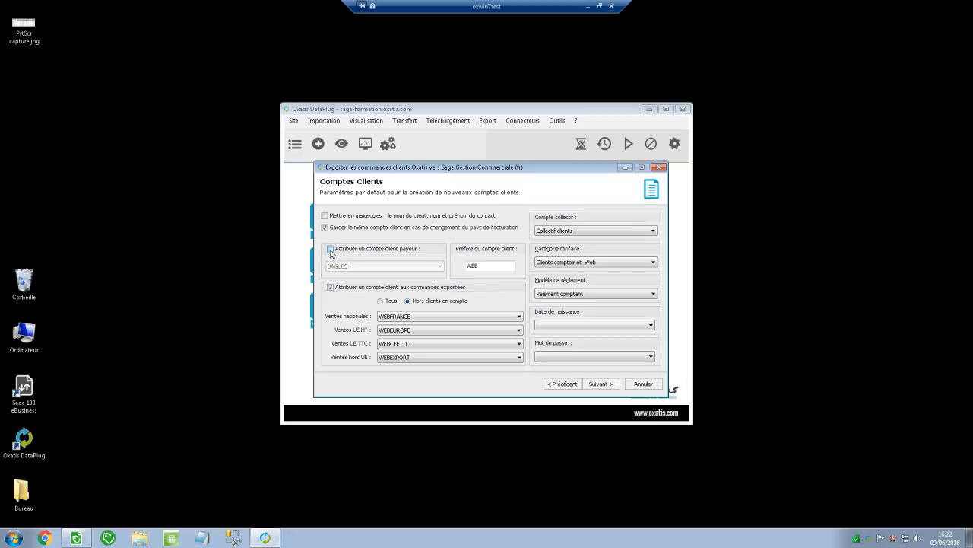
click(330, 248)
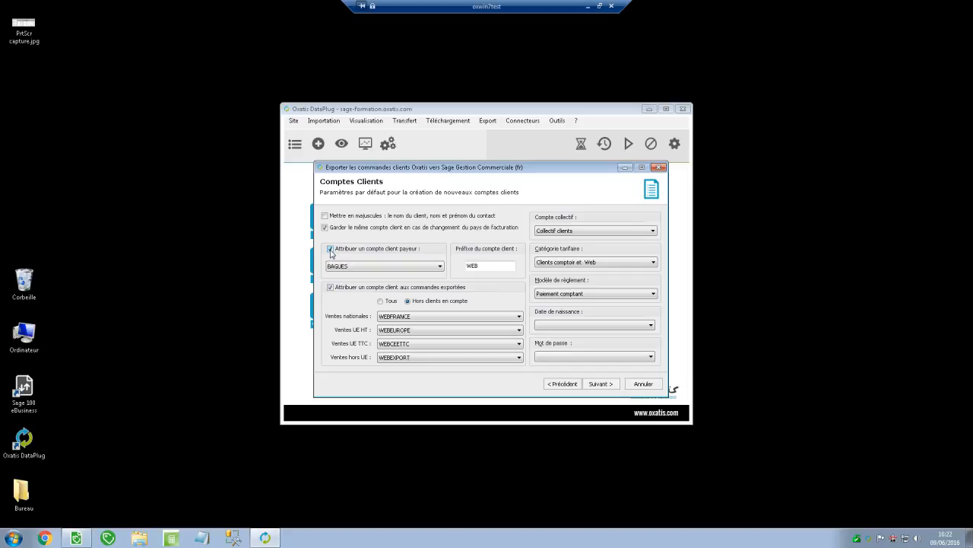
click(392, 267)
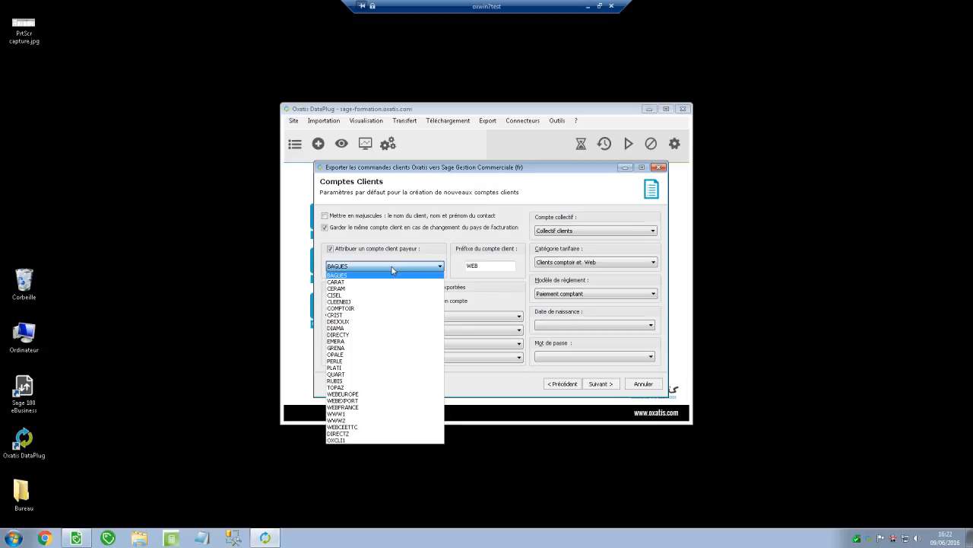
click(331, 252)
click(331, 250)
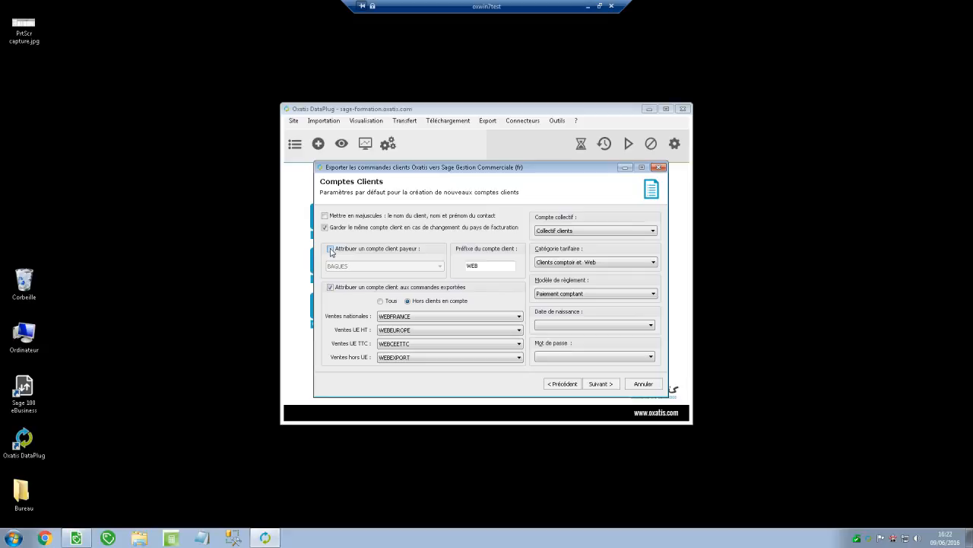
drag(496, 265, 466, 268)
click(487, 264)
click(408, 301)
click(402, 318)
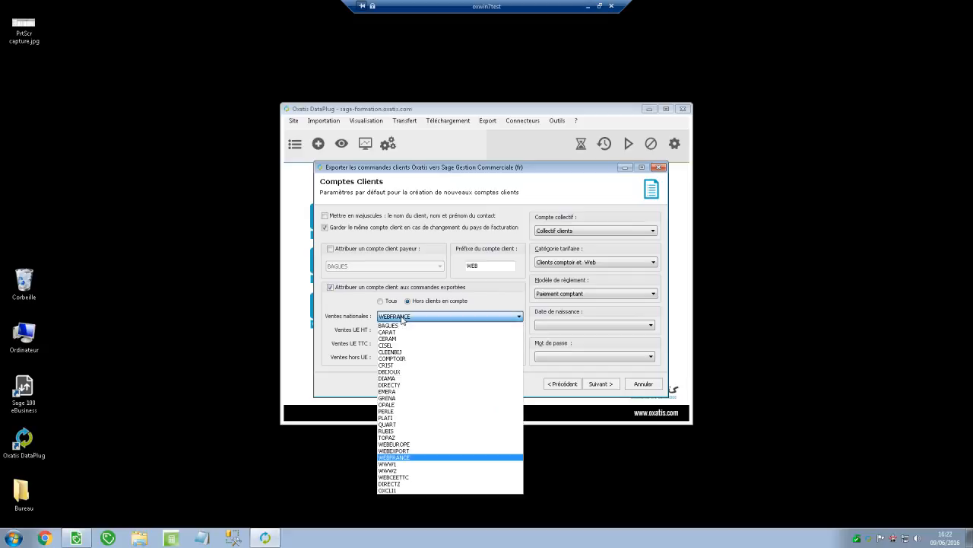
click(403, 318)
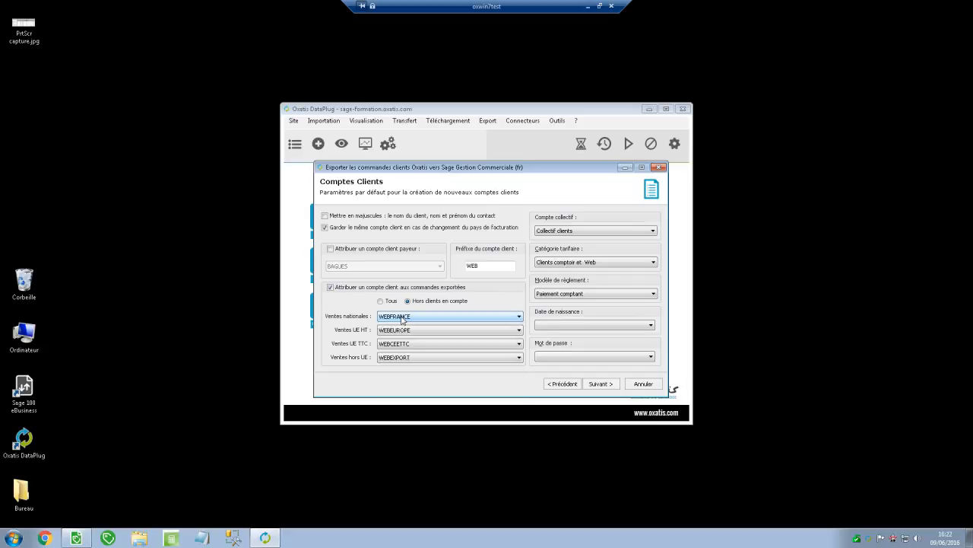
click(403, 318)
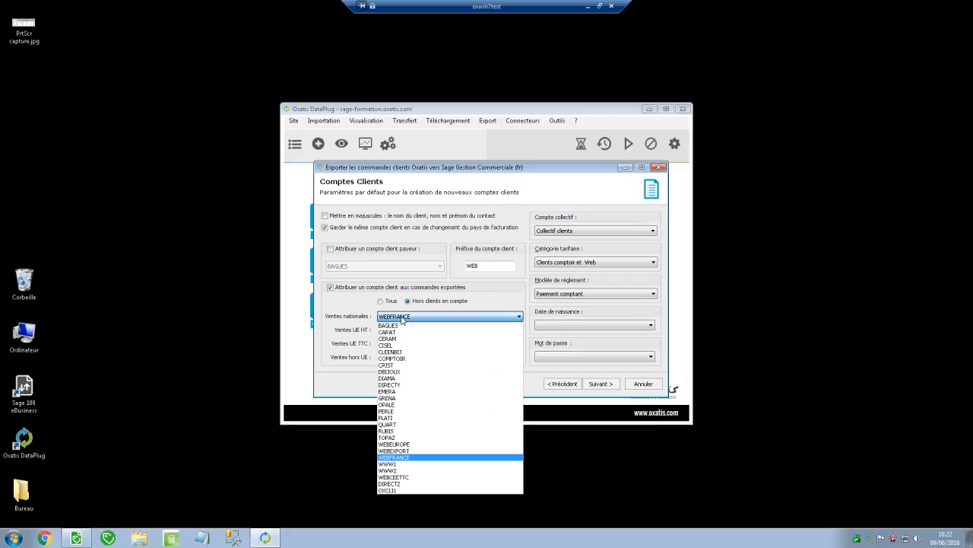
click(403, 459)
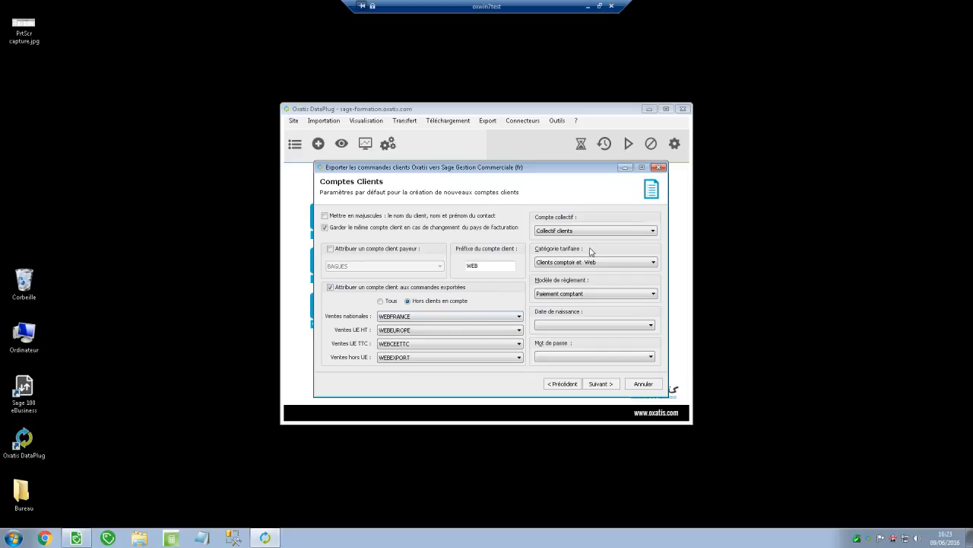
click(652, 235)
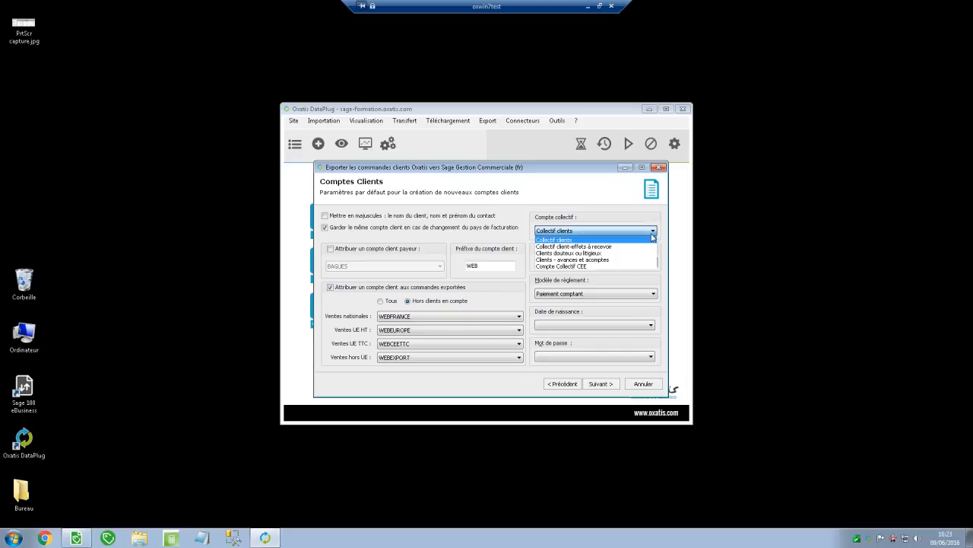
click(651, 239)
click(642, 264)
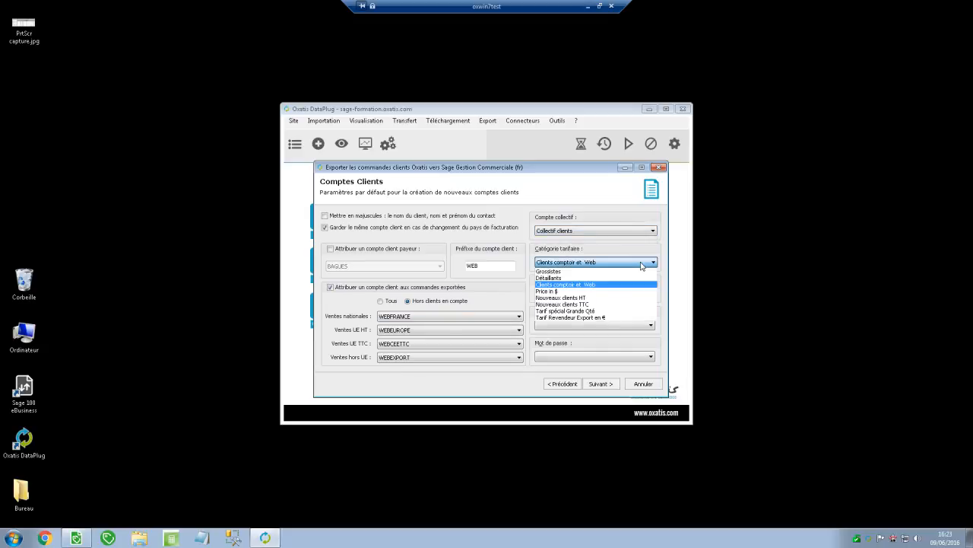
click(642, 265)
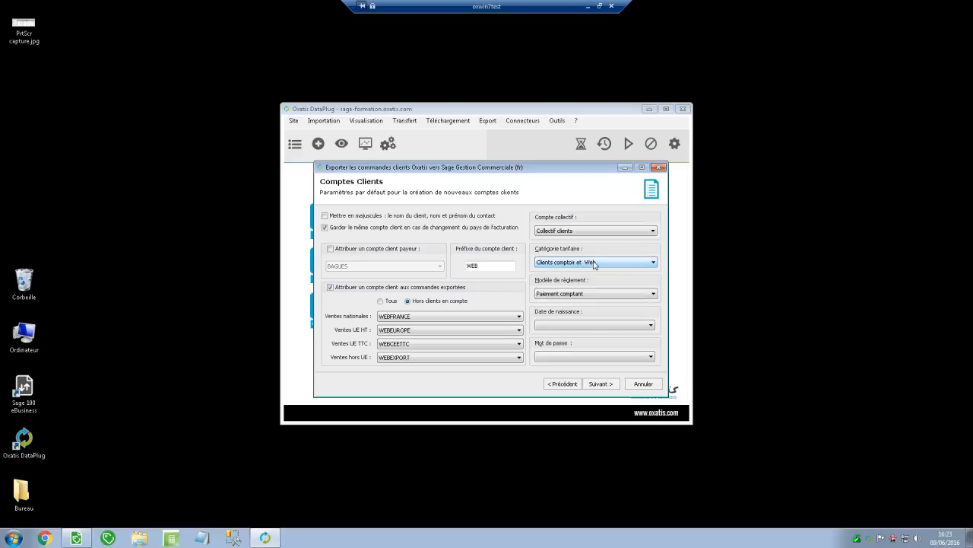
click(596, 265)
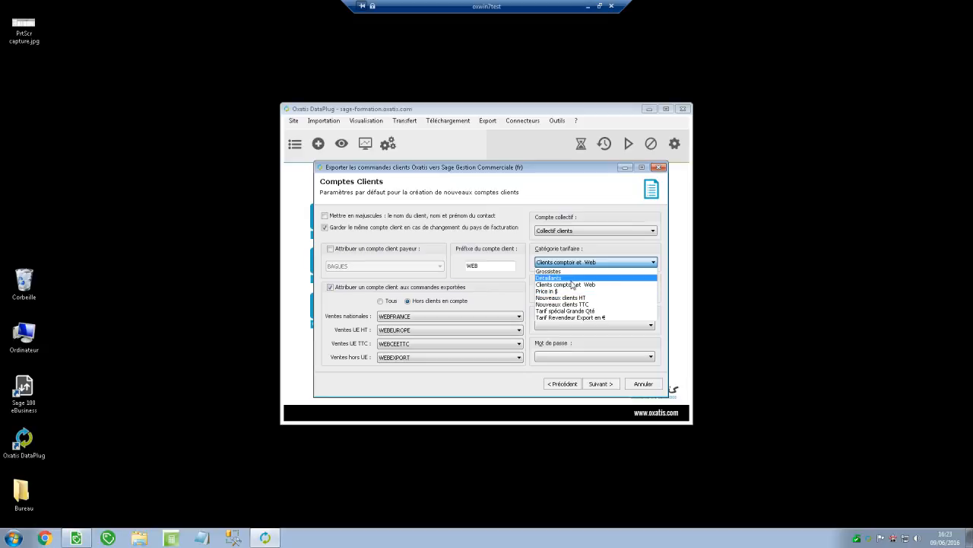
click(587, 286)
click(585, 294)
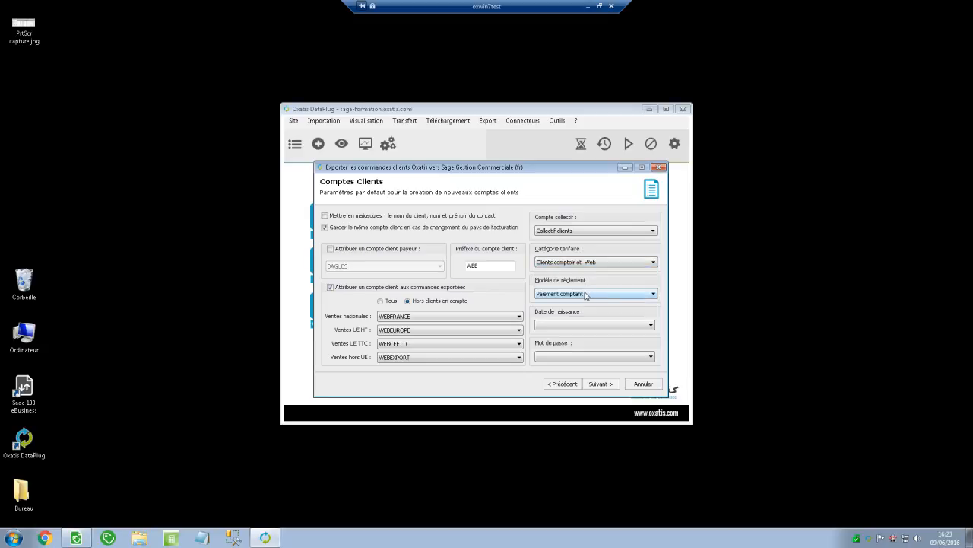
click(566, 296)
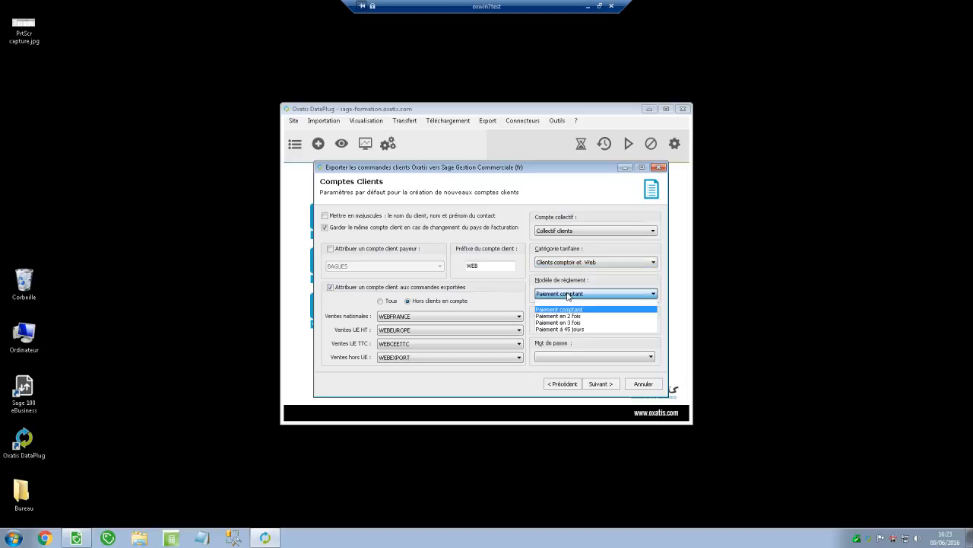
click(567, 296)
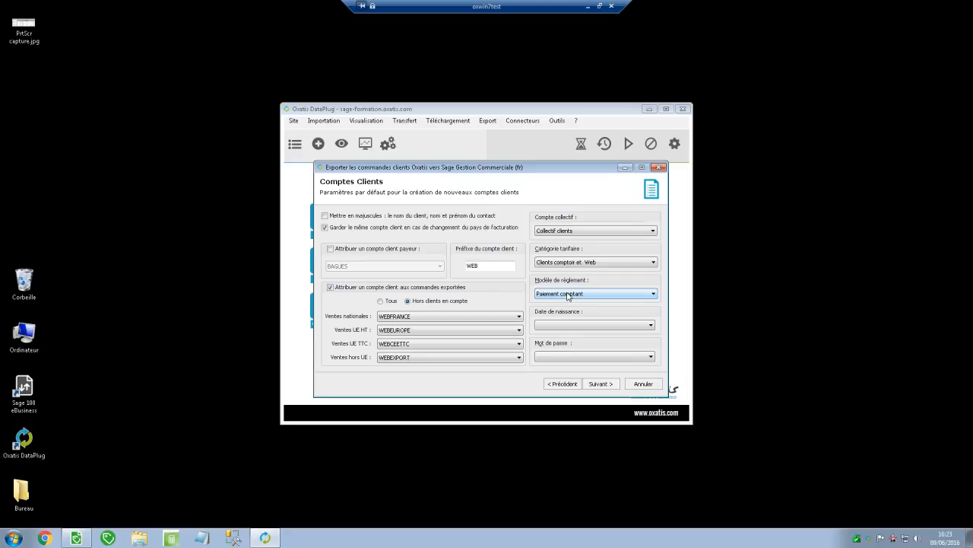
click(641, 384)
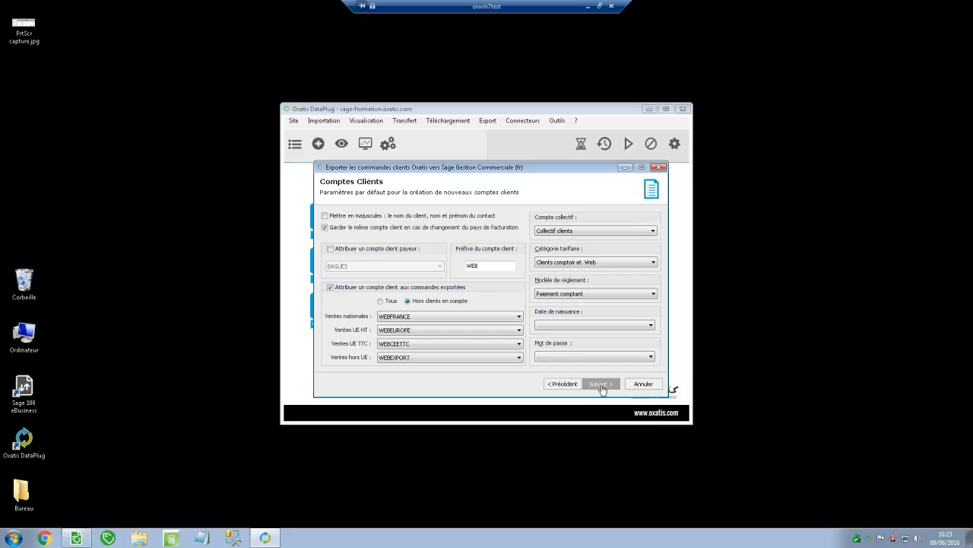
click(631, 326)
click(632, 327)
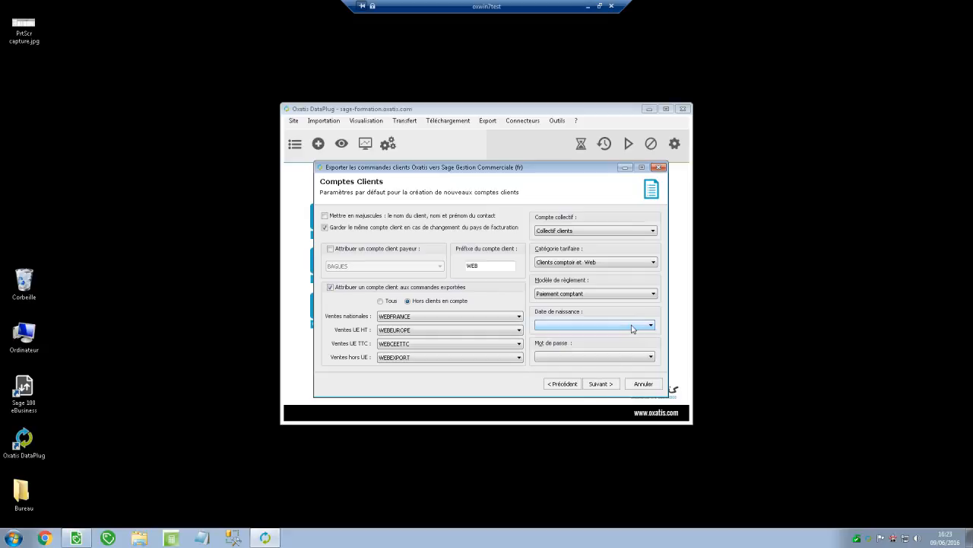
Go to Autres informations, keeping Ventes France and Vente CEE as sales categories.
click(600, 385)
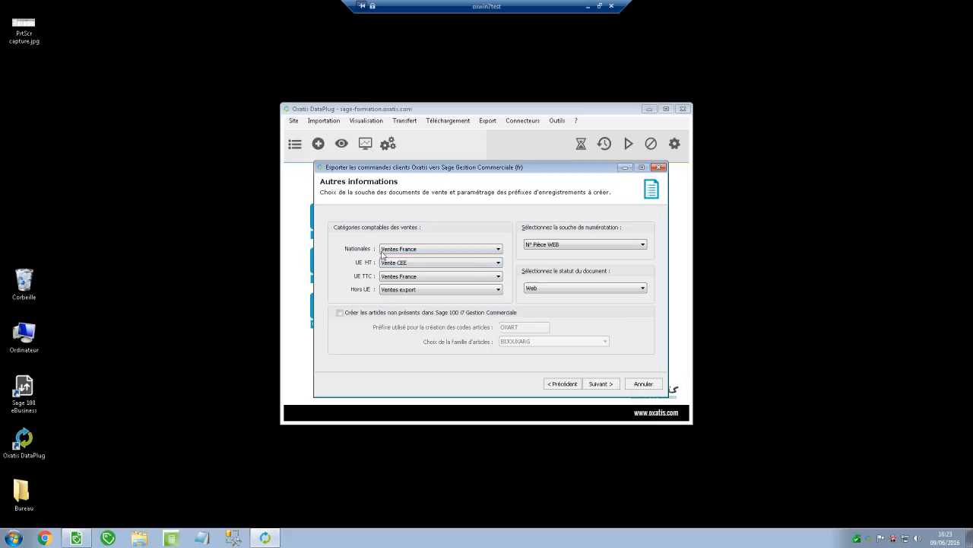
click(395, 252)
click(396, 252)
click(396, 251)
click(398, 263)
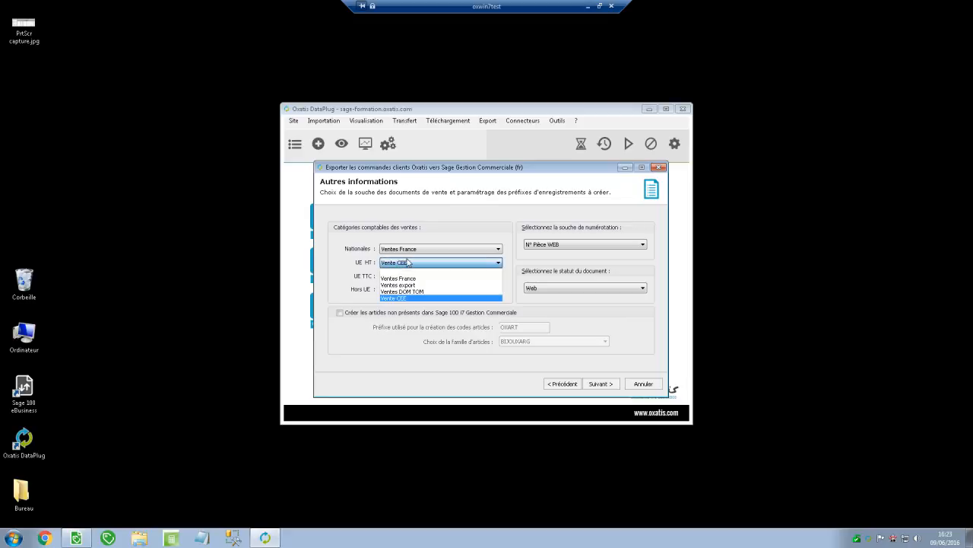
click(409, 264)
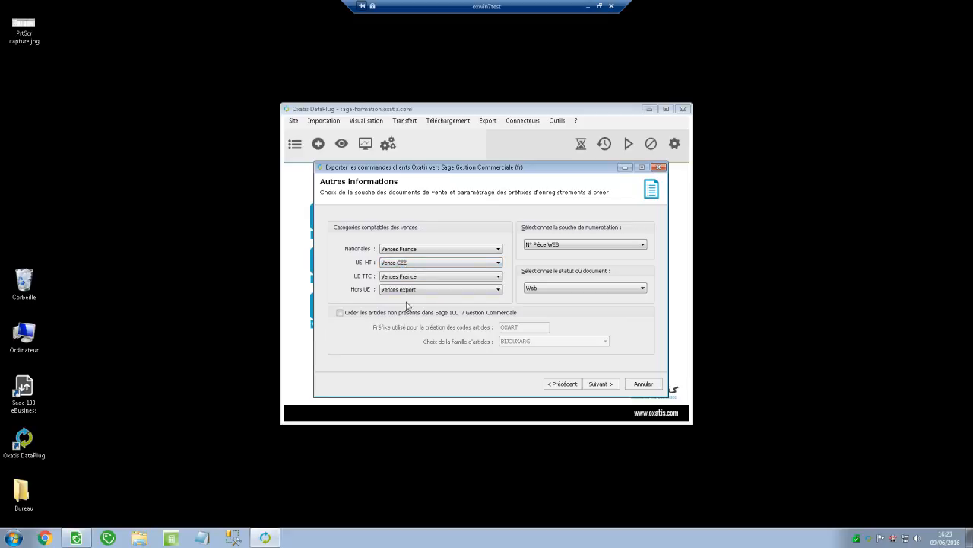
Keep N° Pièce WEB numbering and Web status, leaving missing-article creation off.
click(565, 246)
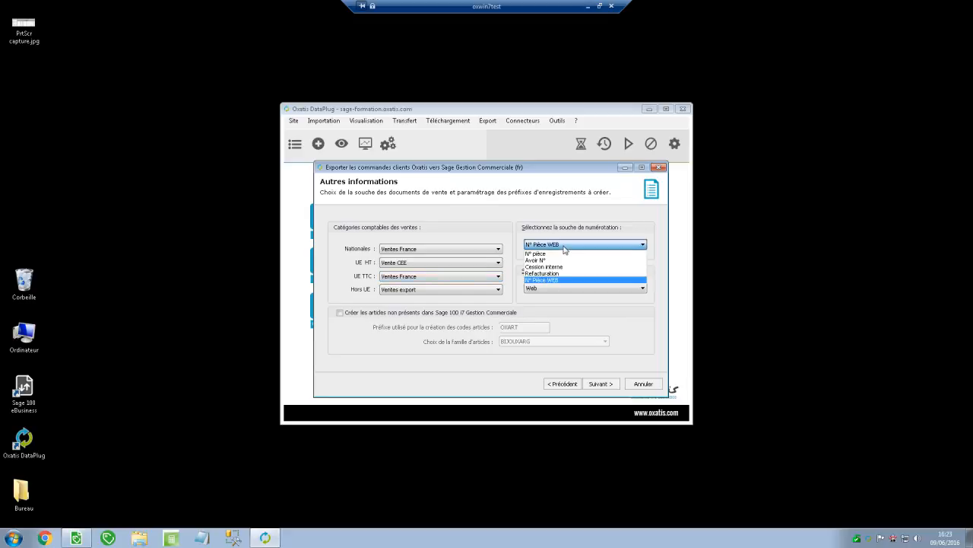
click(565, 249)
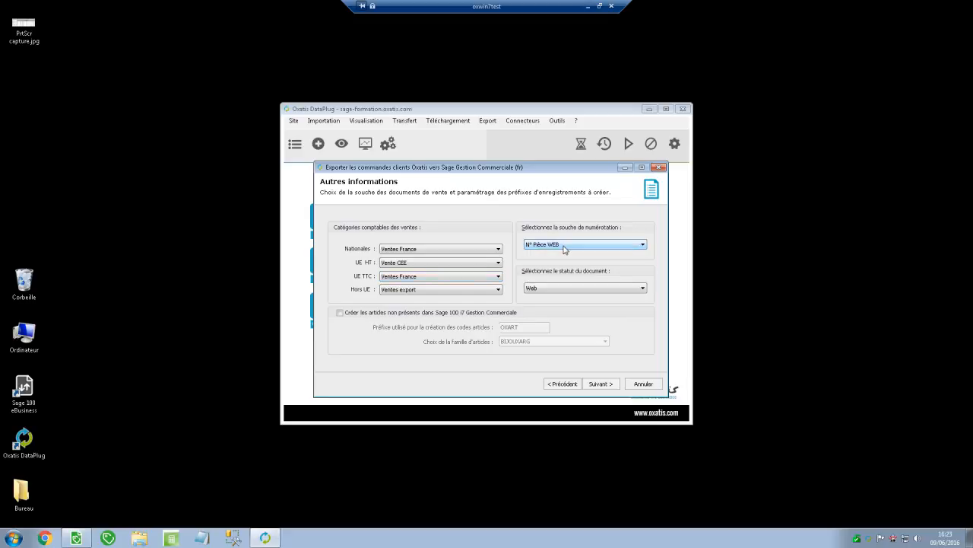
click(586, 290)
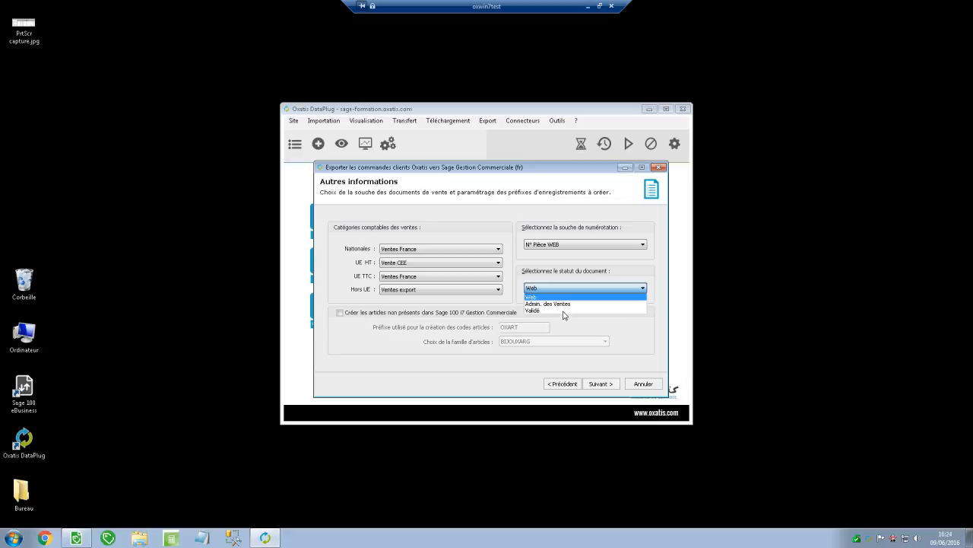
click(555, 298)
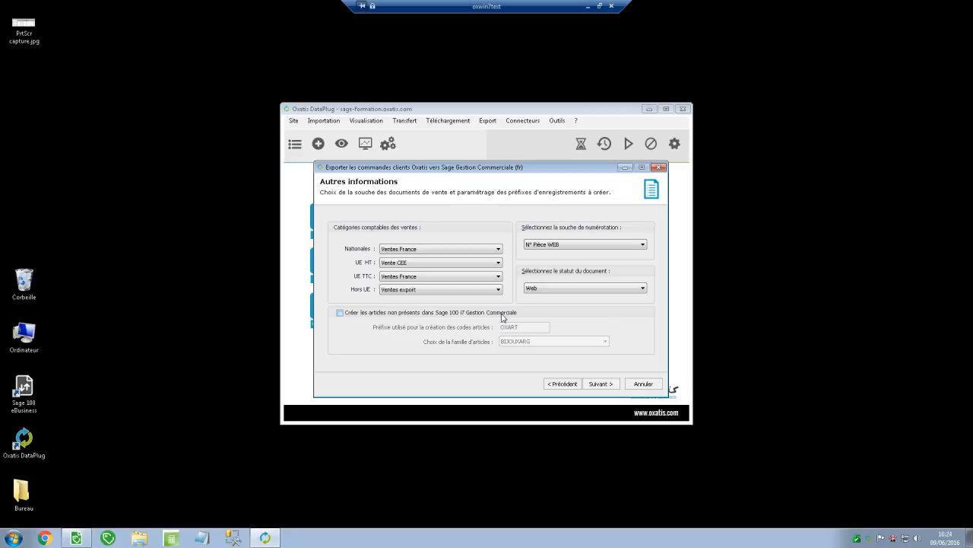
click(340, 312)
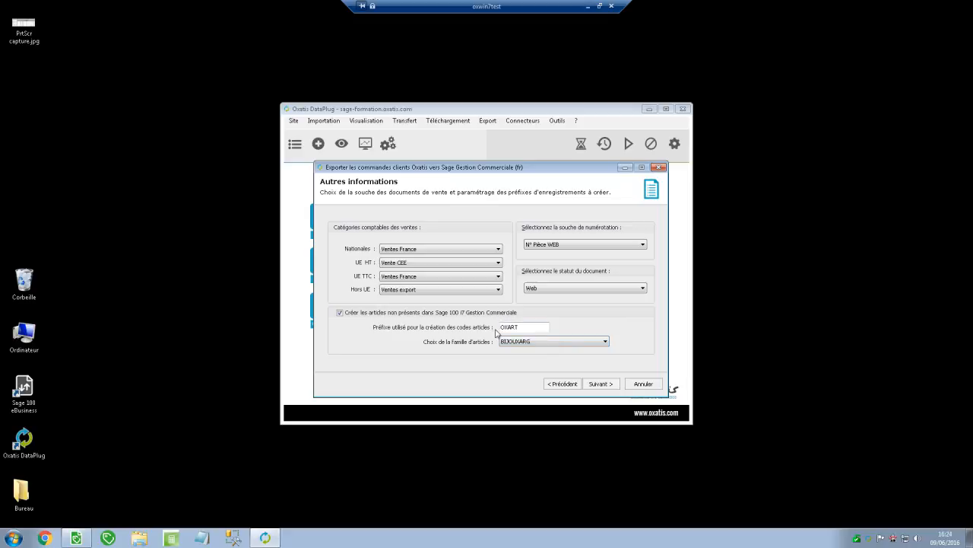
click(416, 314)
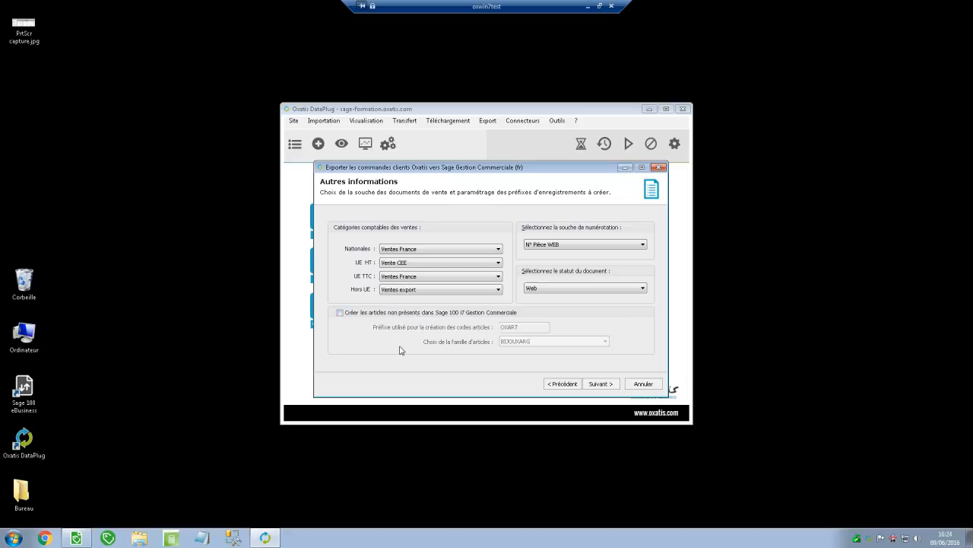
Run the DataPlug export of the 2 orders, confirm the Erreurs ou avertissements tab is clear, and finish.
click(606, 387)
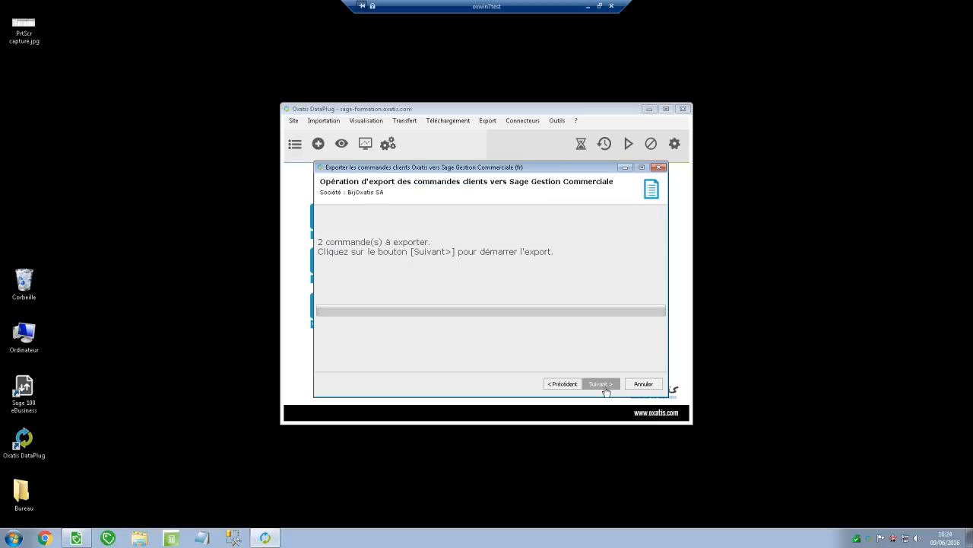
click(603, 387)
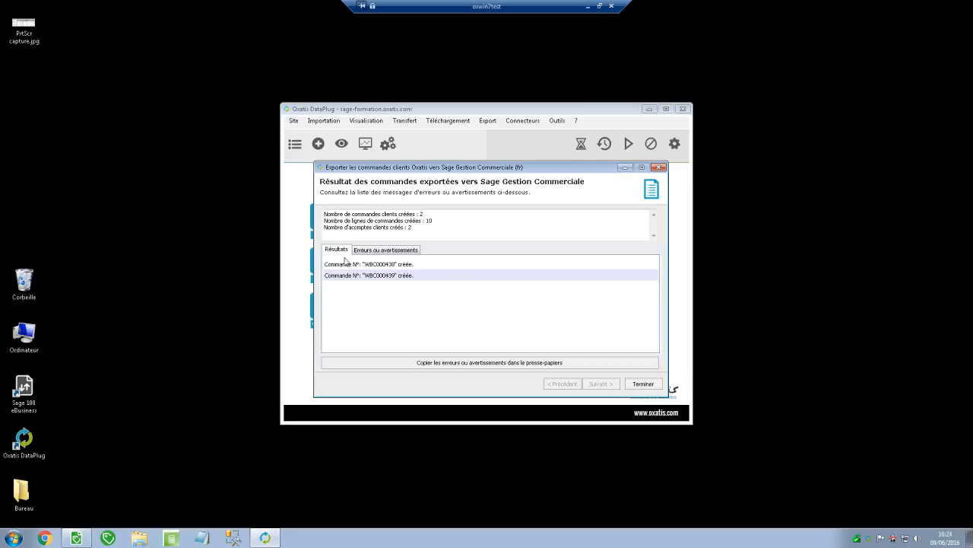
click(386, 250)
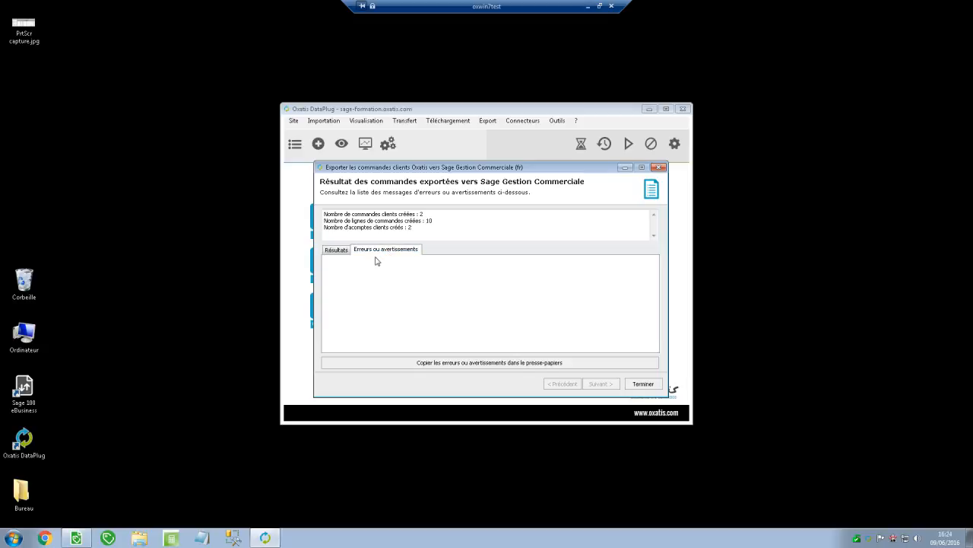
click(337, 250)
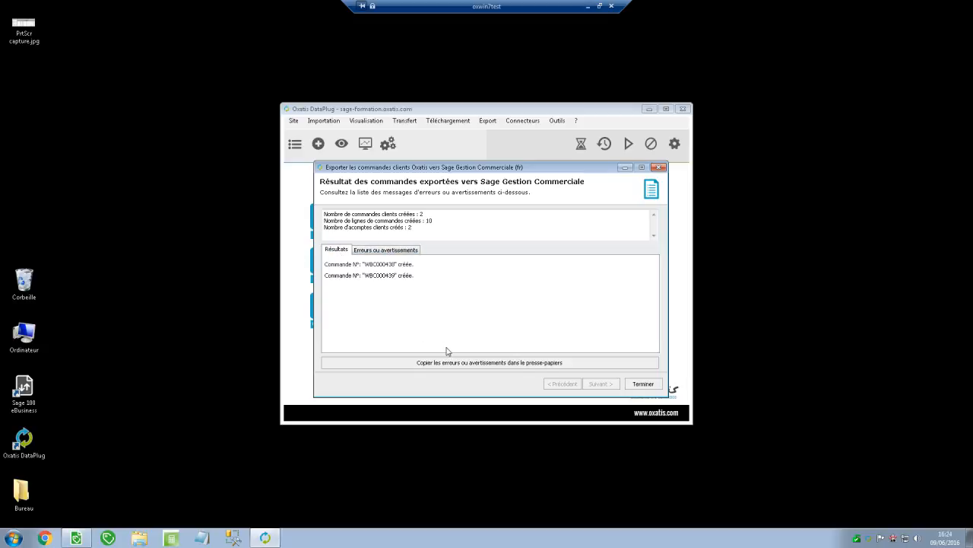
click(651, 387)
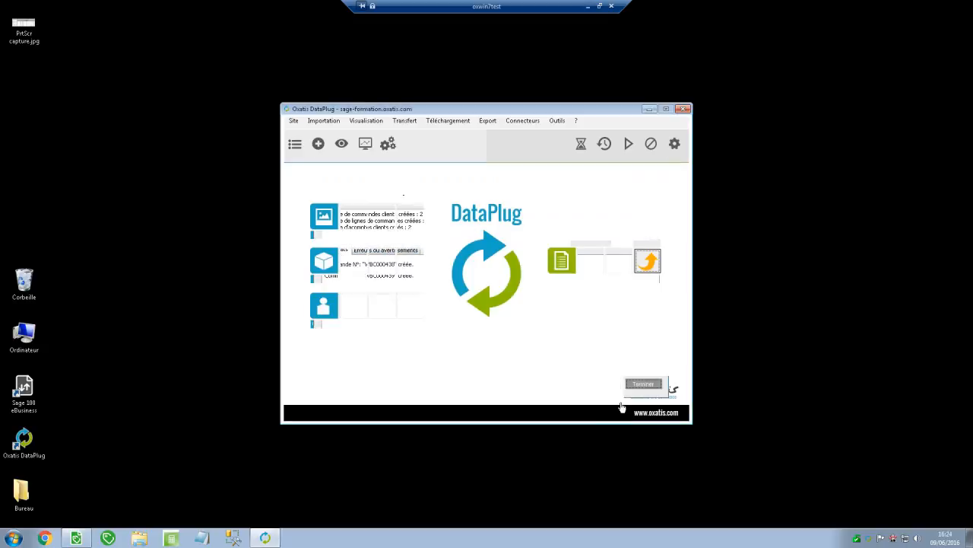
click(76, 538)
Open Traitement > Documents des ventes, select the two new web order rows, and narrow the window.
click(63, 21)
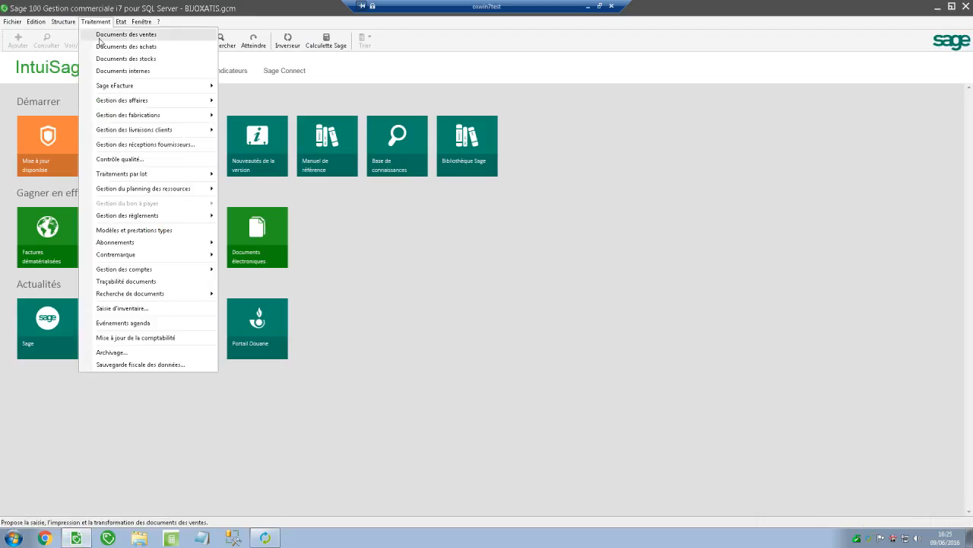
click(116, 35)
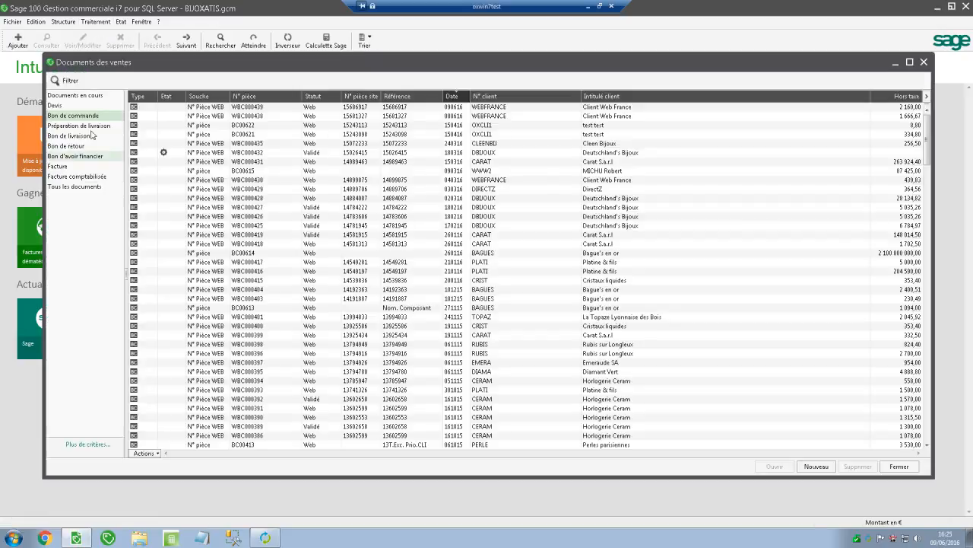
click(215, 115)
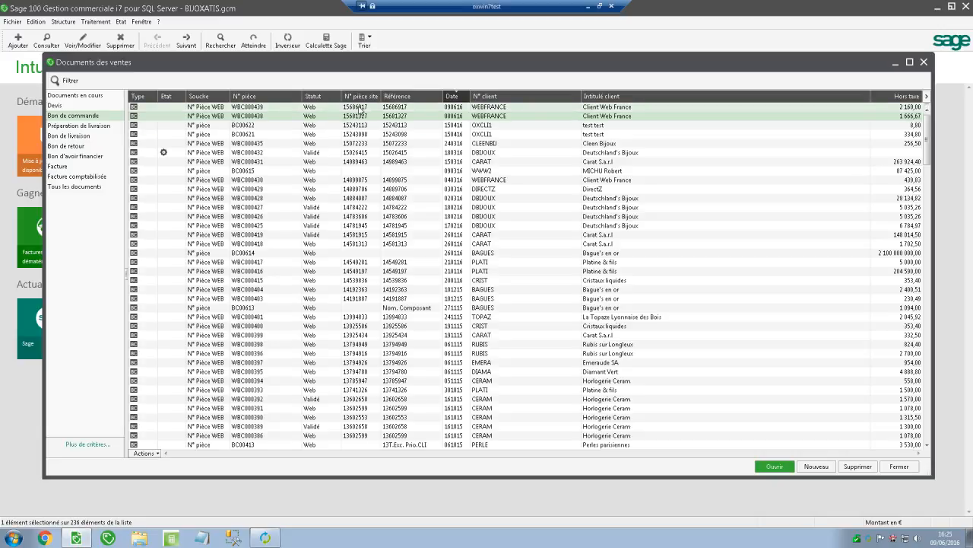
click(408, 108)
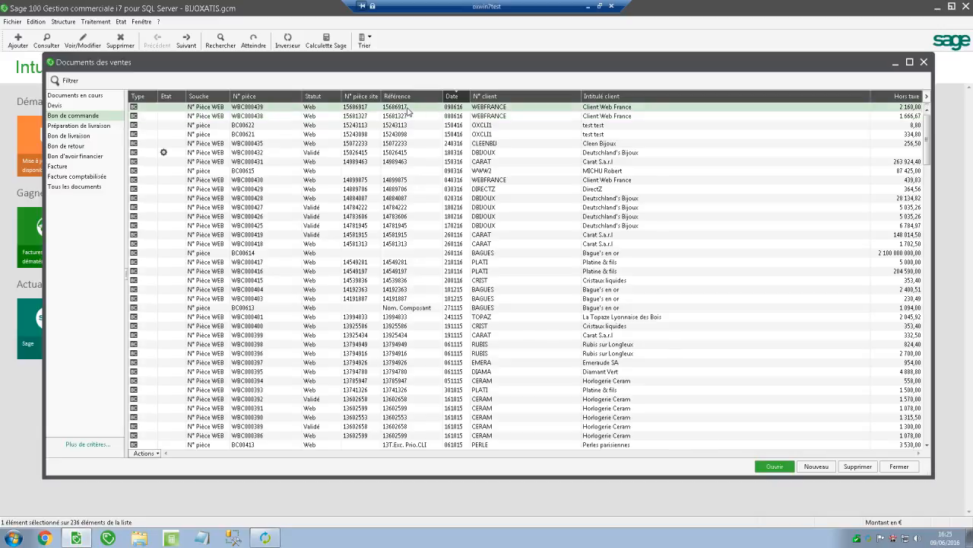
drag(43, 89, 424, 89)
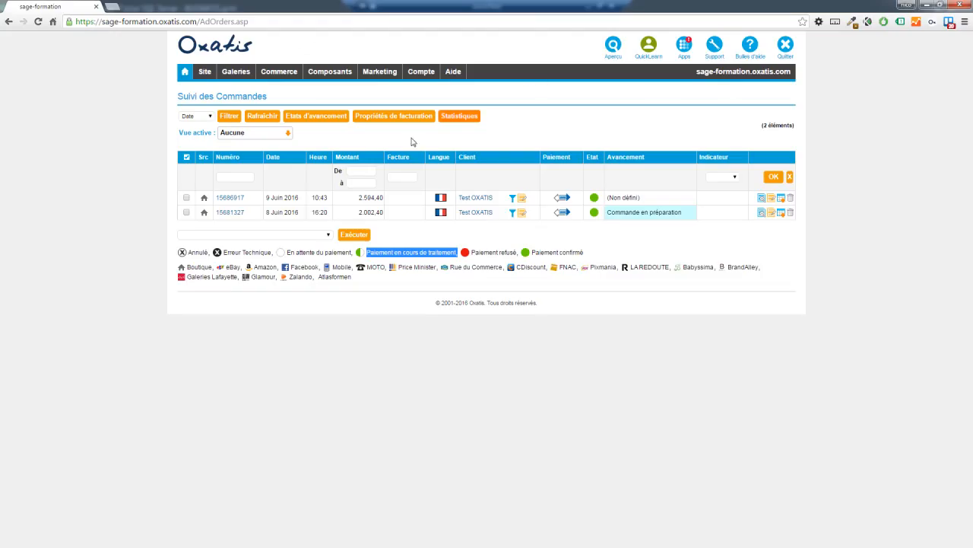
Place the Oxatis order tracking window beside Sage to compare the orders, then close it.
click(943, 6)
drag(470, 44, 397, 35)
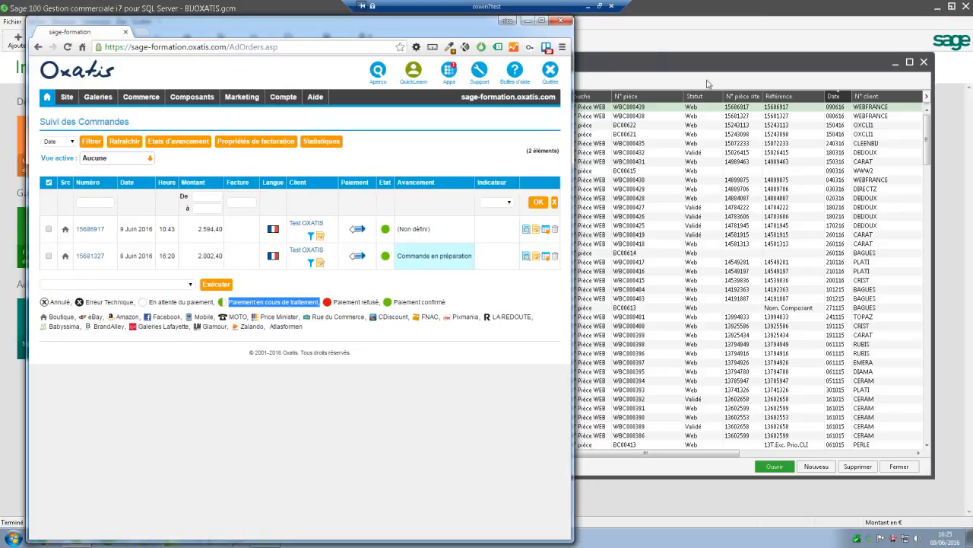
drag(572, 64, 470, 65)
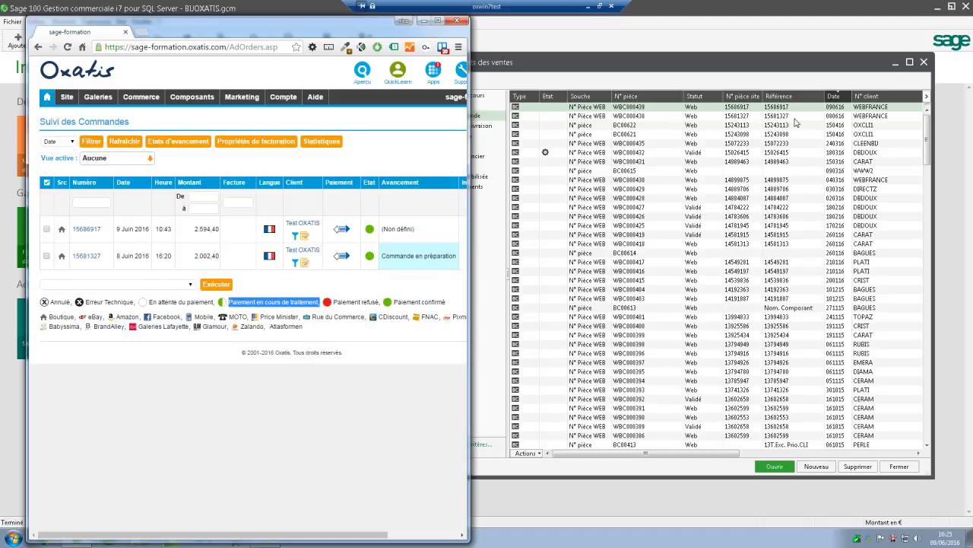
click(458, 23)
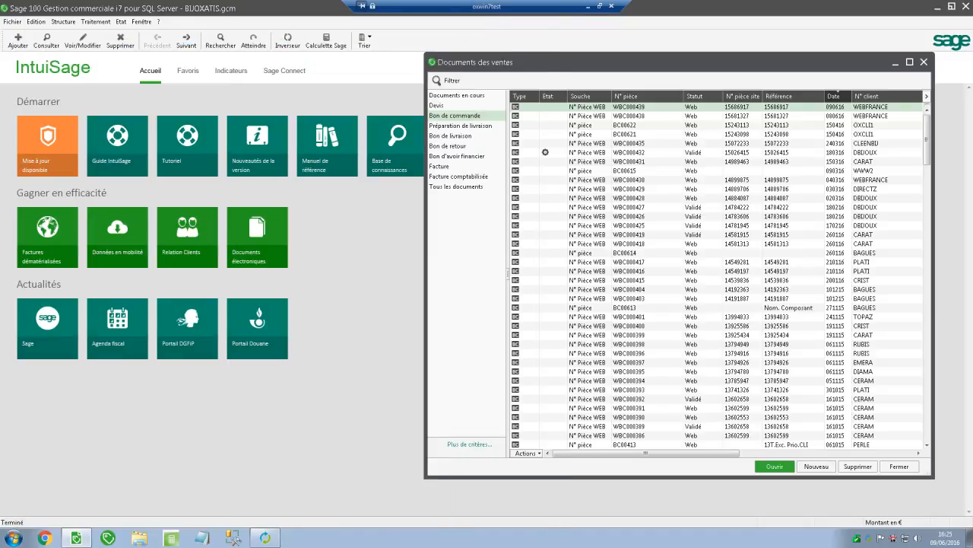
Open the second web order and compare its ALLIANCE_GRAV and ENSHF2 lines against the Oxatis invoice.
double_click(618, 58)
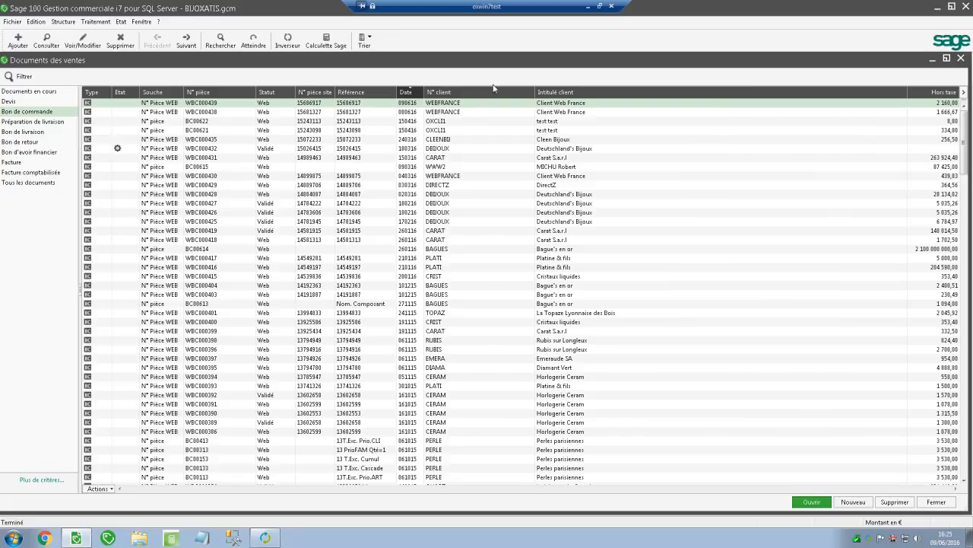
double_click(202, 104)
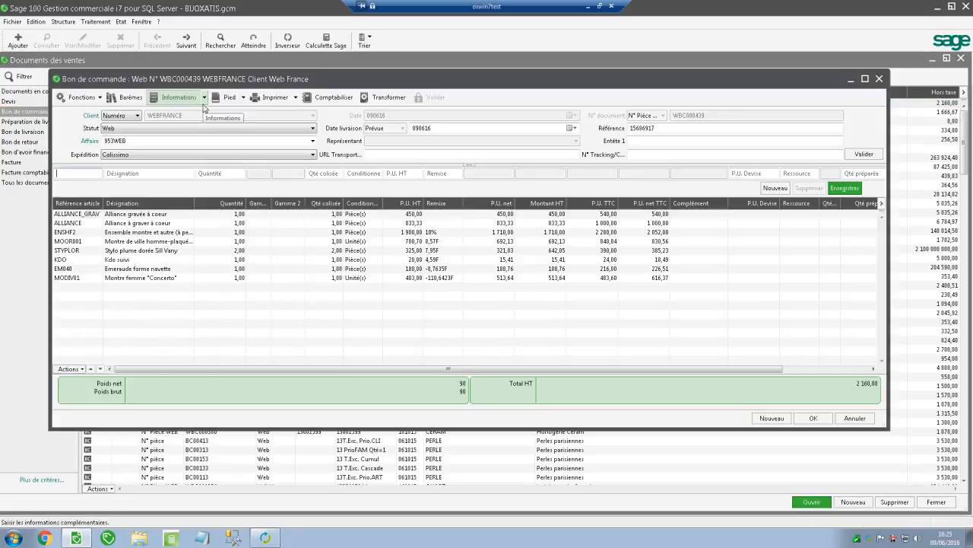
click(134, 215)
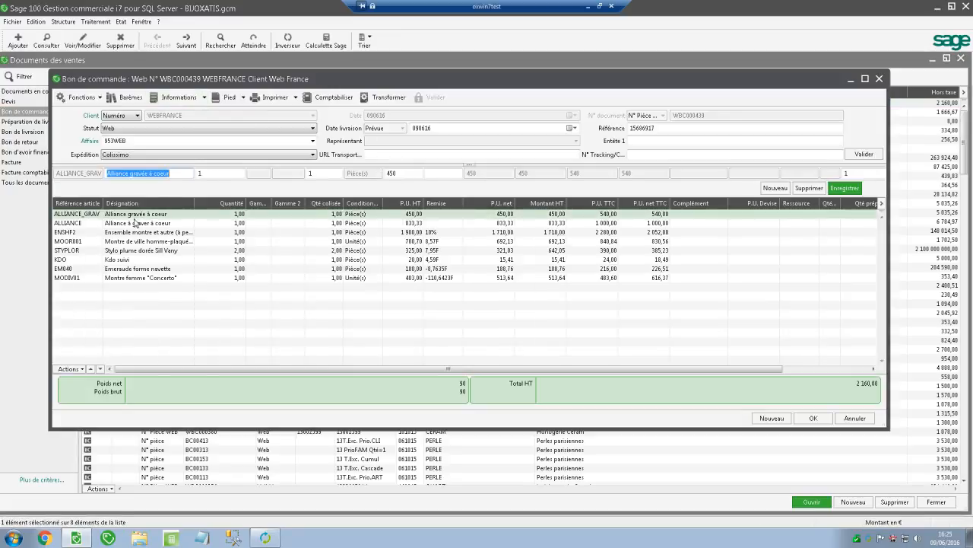
click(135, 223)
click(127, 232)
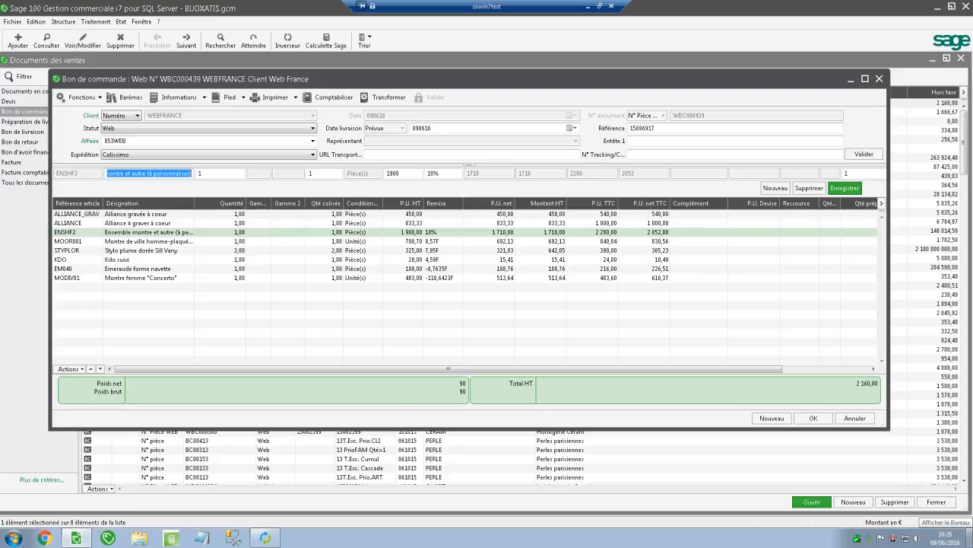
drag(972, 174, 669, 144)
drag(505, 300, 457, 290)
Highlight the Montre femme "Concerto" pack component, then move the invoice away and restore Suivi des Commandes.
click(457, 290)
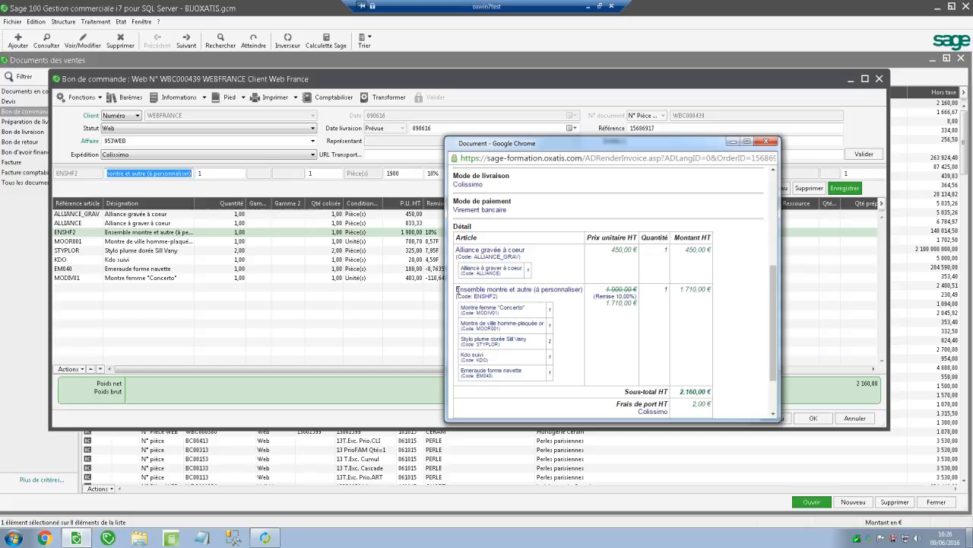
drag(462, 311, 507, 329)
drag(542, 147, 972, 179)
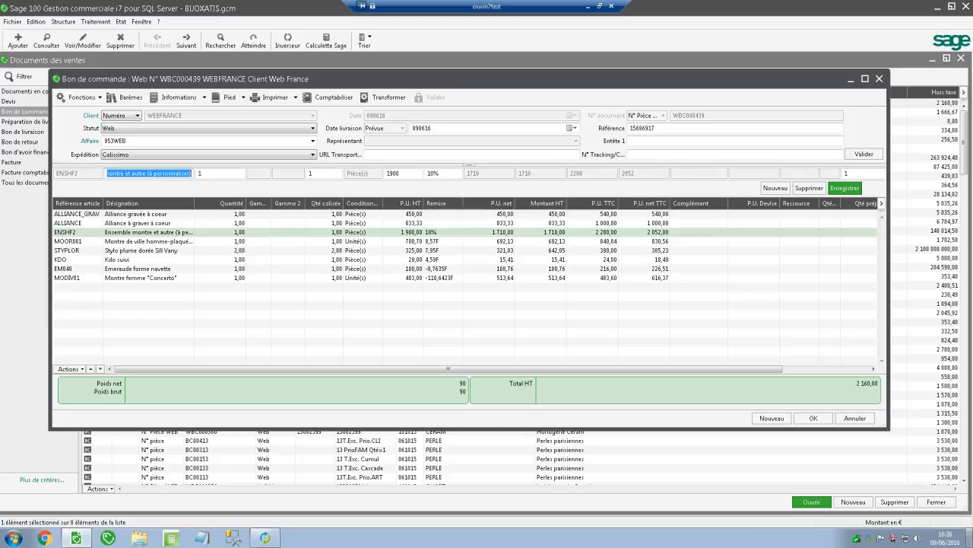
drag(972, 45, 333, 2)
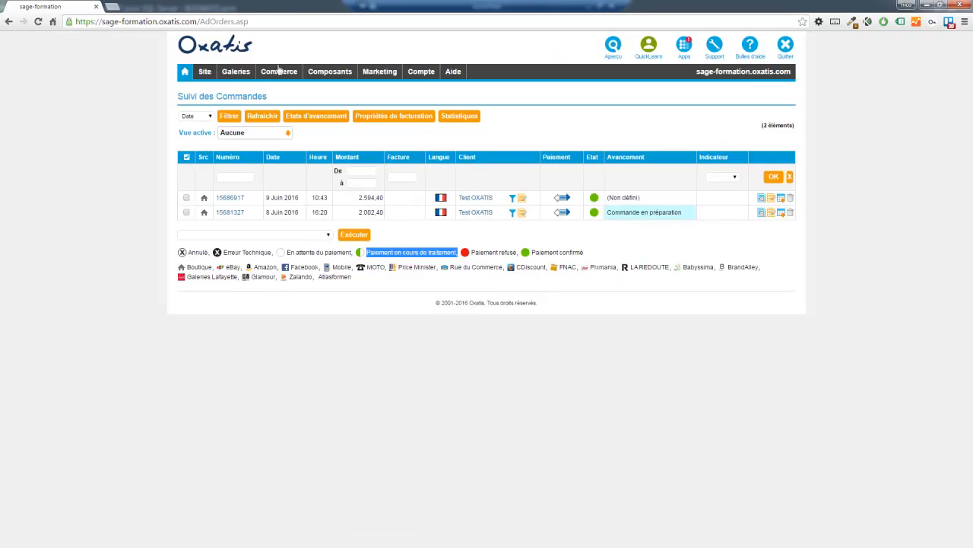
In Commerce > Articles, view the Pack contents of ALLIANCE_GRAV, then page through the article list.
click(277, 86)
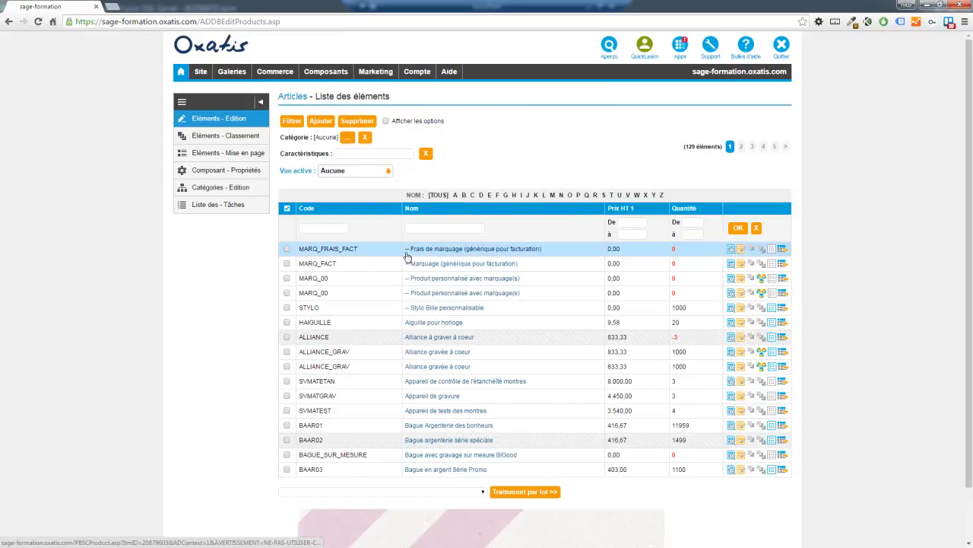
click(762, 369)
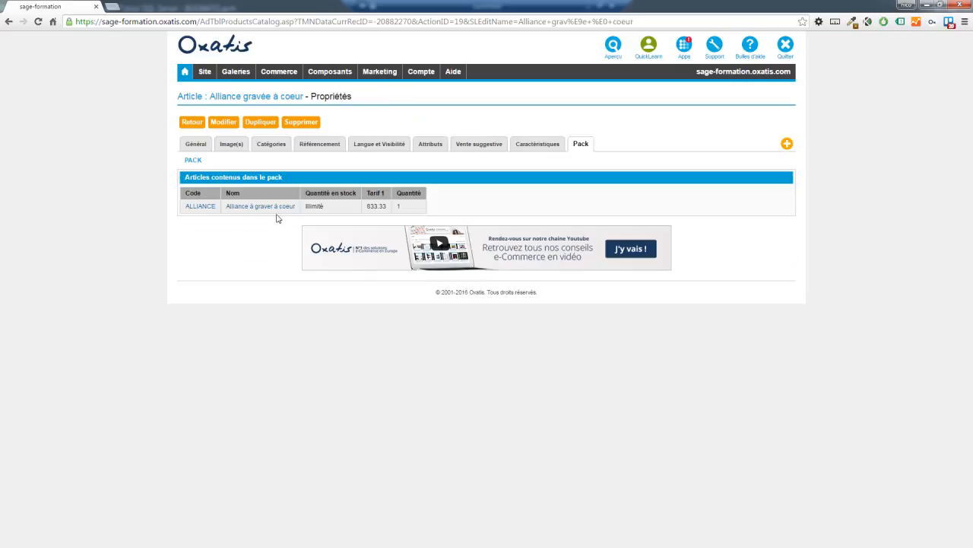
click(191, 122)
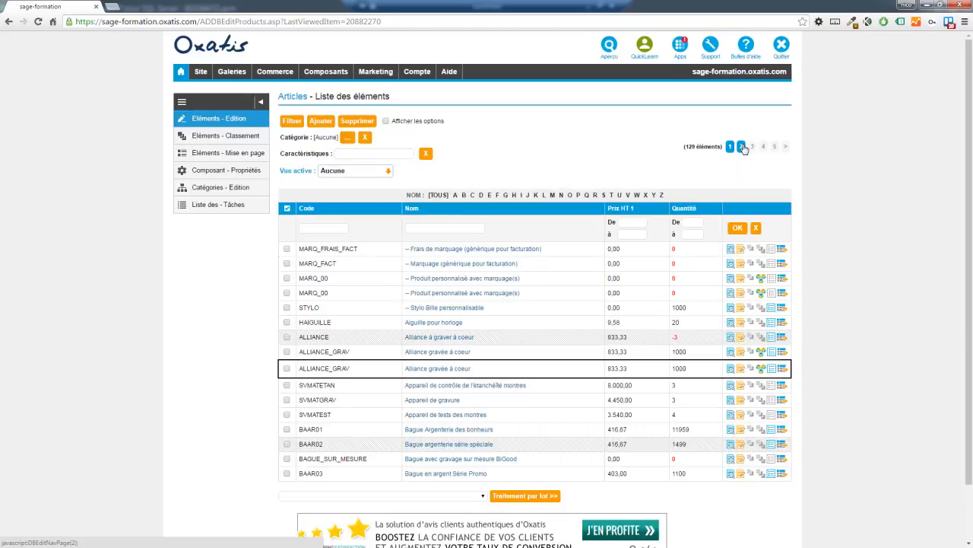
click(742, 147)
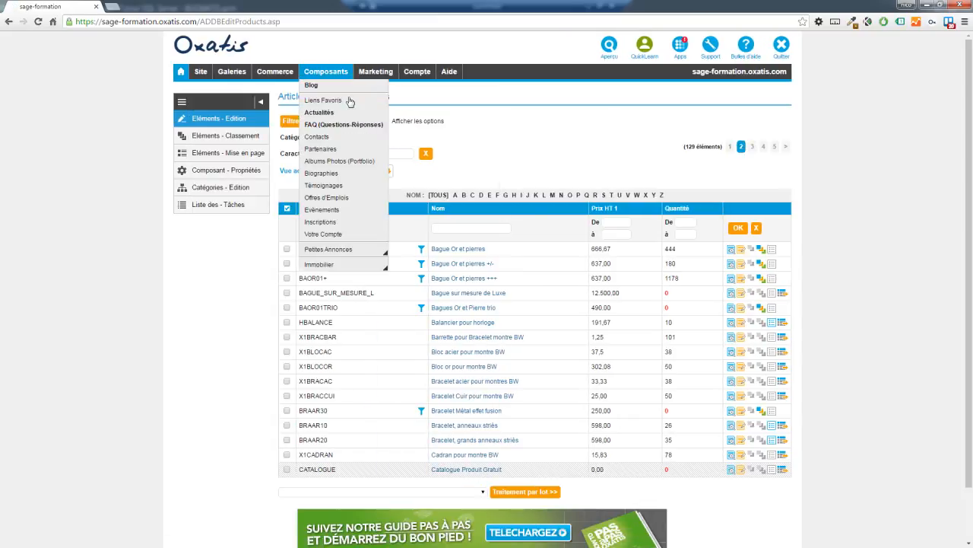
Filter articles by name 'en', view ENSHF2's Pack contents, and minimise the browser.
click(459, 228)
text(en)
key(Return)
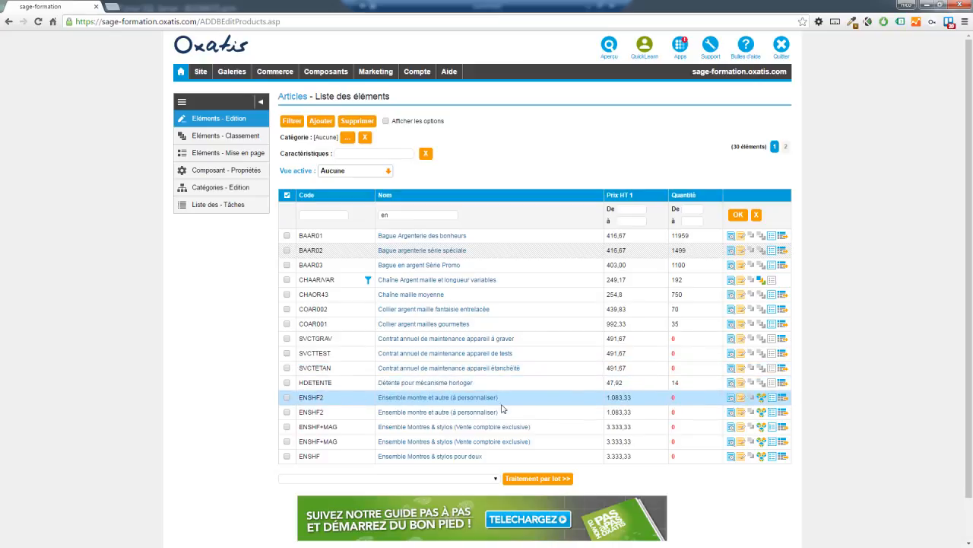
click(756, 398)
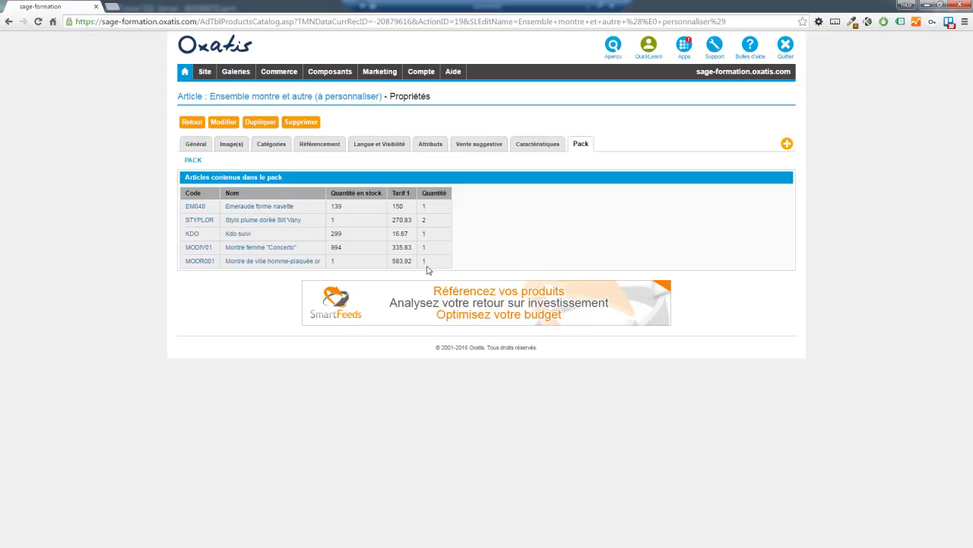
click(183, 123)
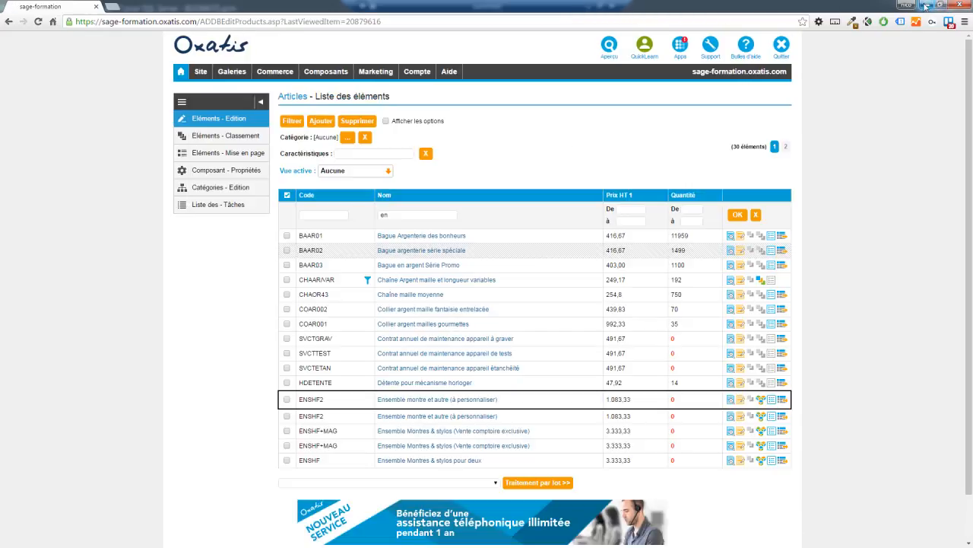
click(926, 6)
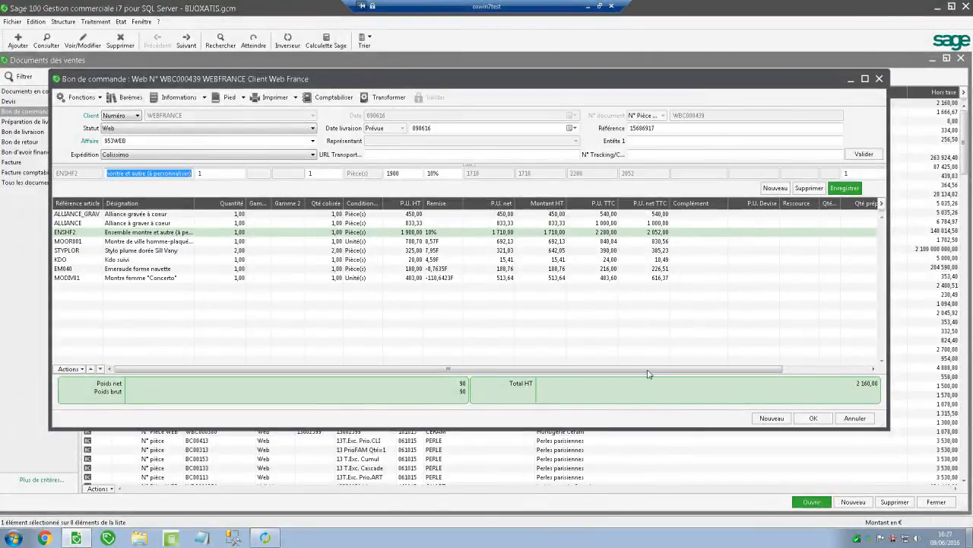
click(852, 368)
drag(853, 368, 458, 376)
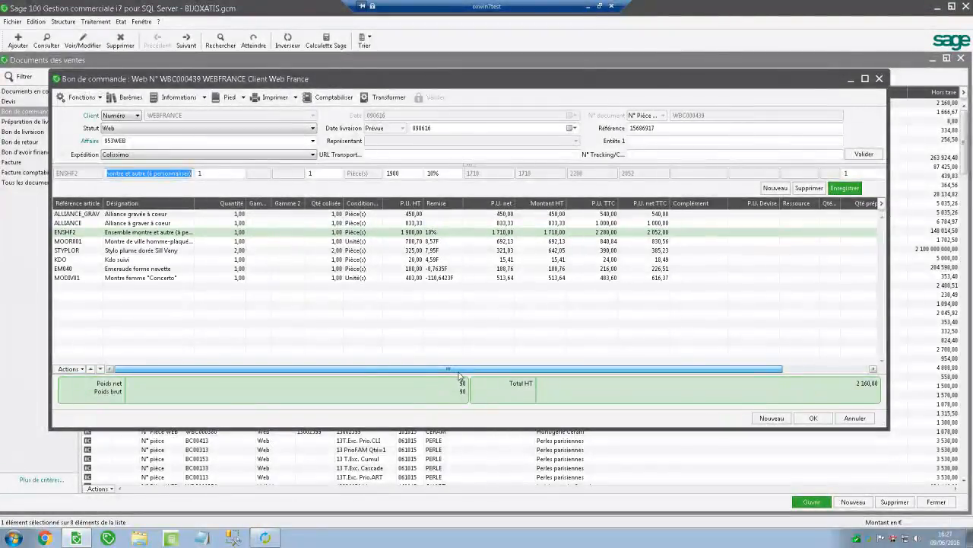
click(178, 97)
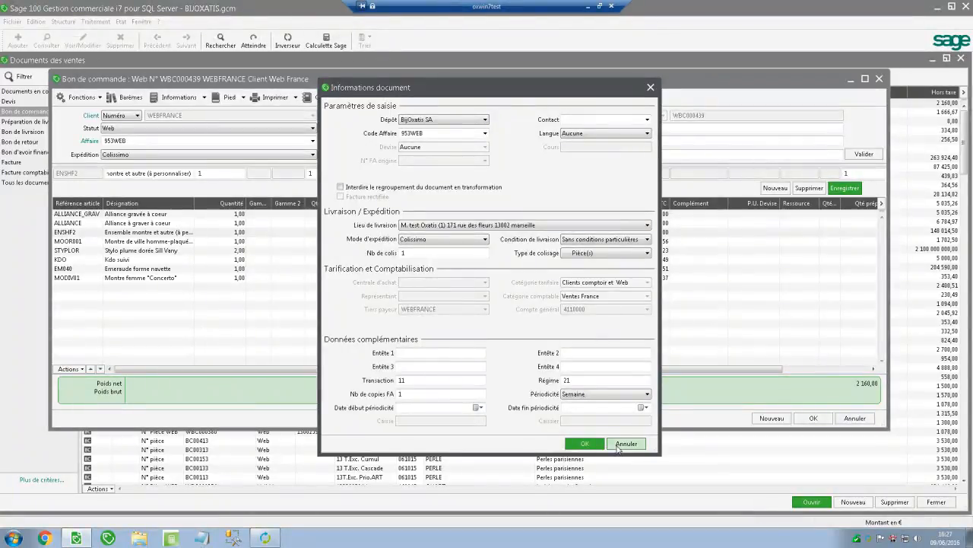
click(618, 447)
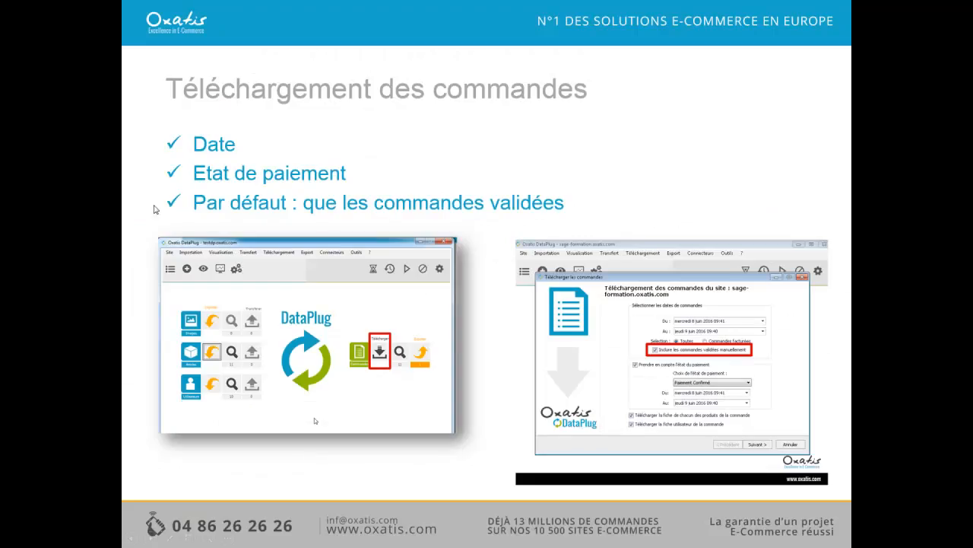
Advance the slides from Export des commandes vers Sage through the pack and customer slides to Etats d'avancement.
click(316, 188)
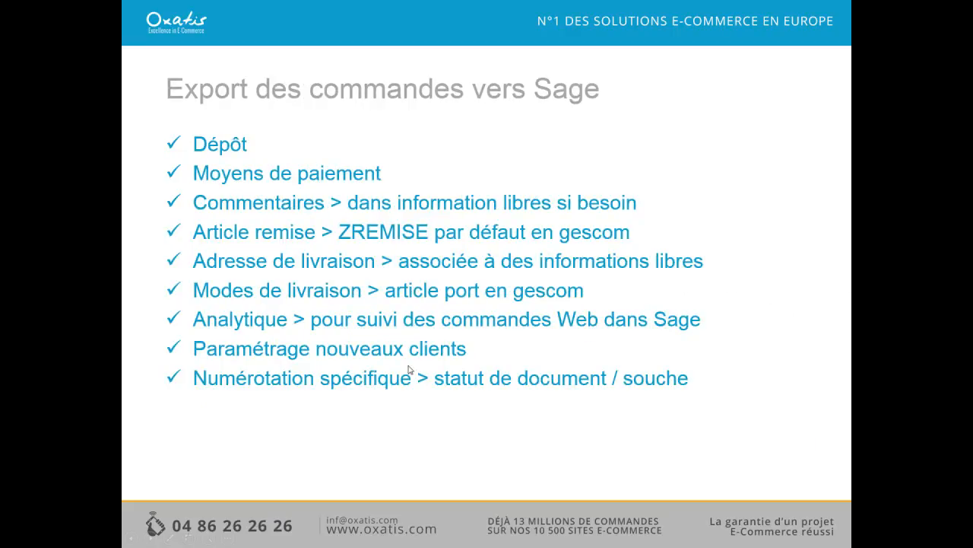
click(416, 388)
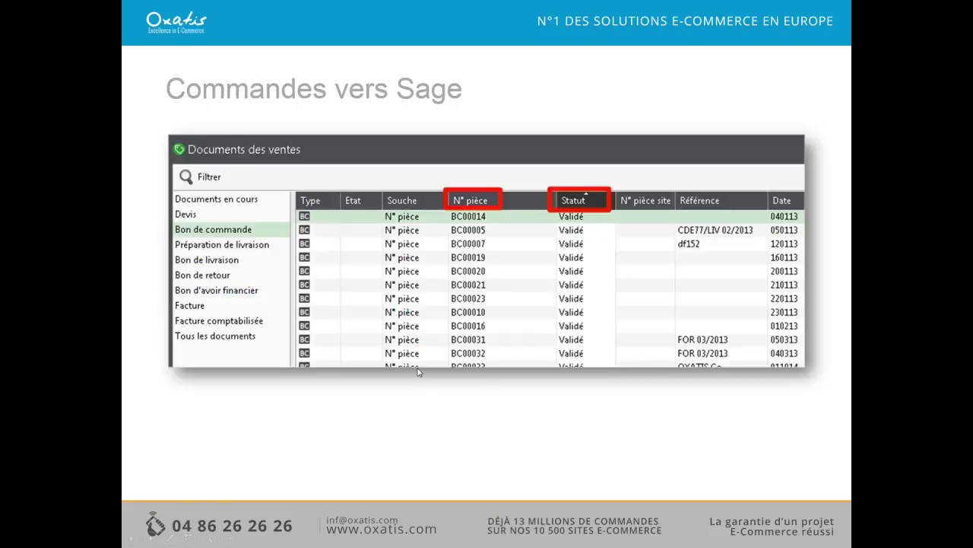
click(449, 255)
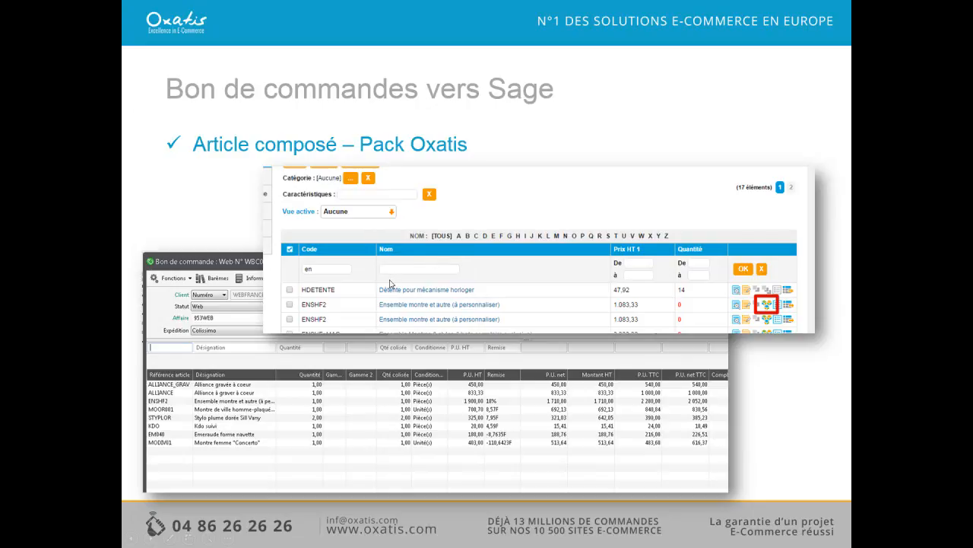
click(393, 251)
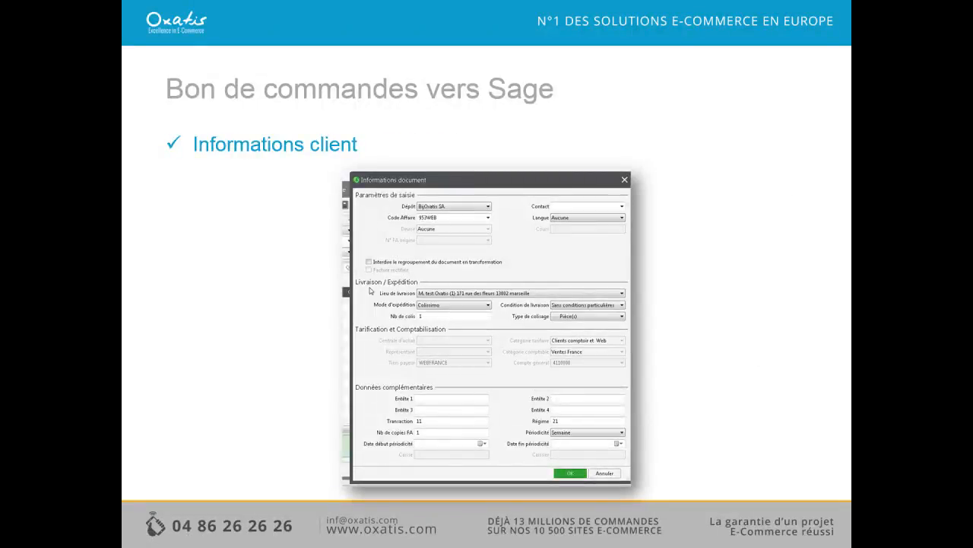
key(Right)
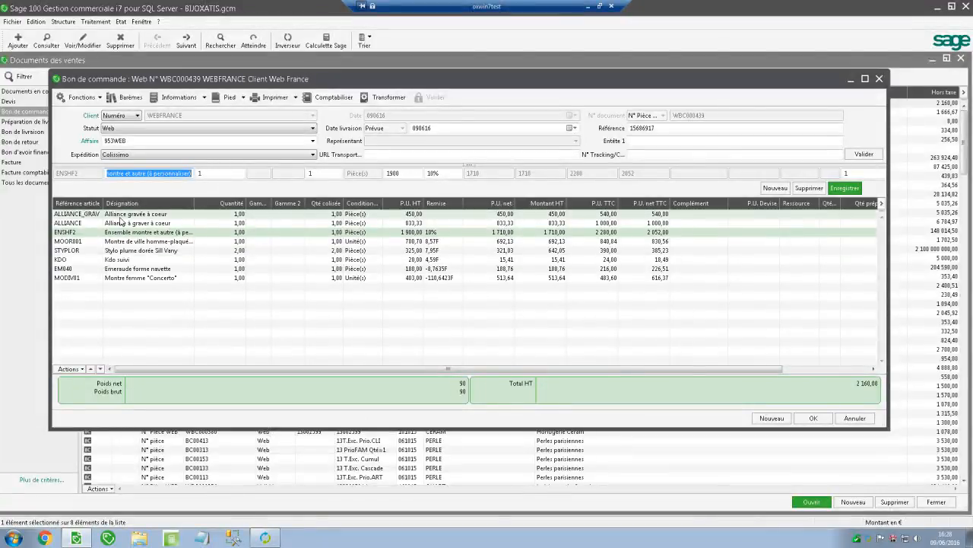
Close the Sage order, open Commerce > Suivi des Commandes, and open the 8 June order's progress history.
click(880, 79)
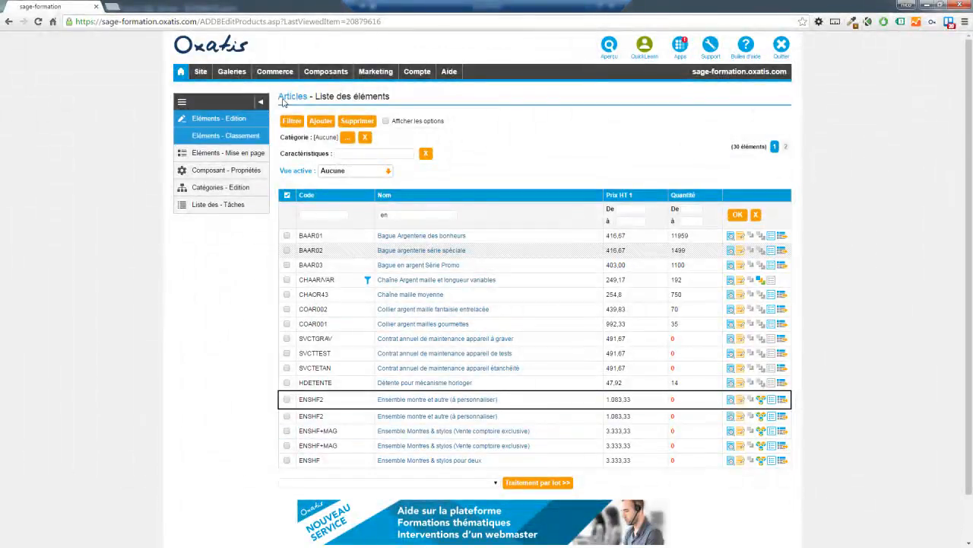
mouse_move(282, 76)
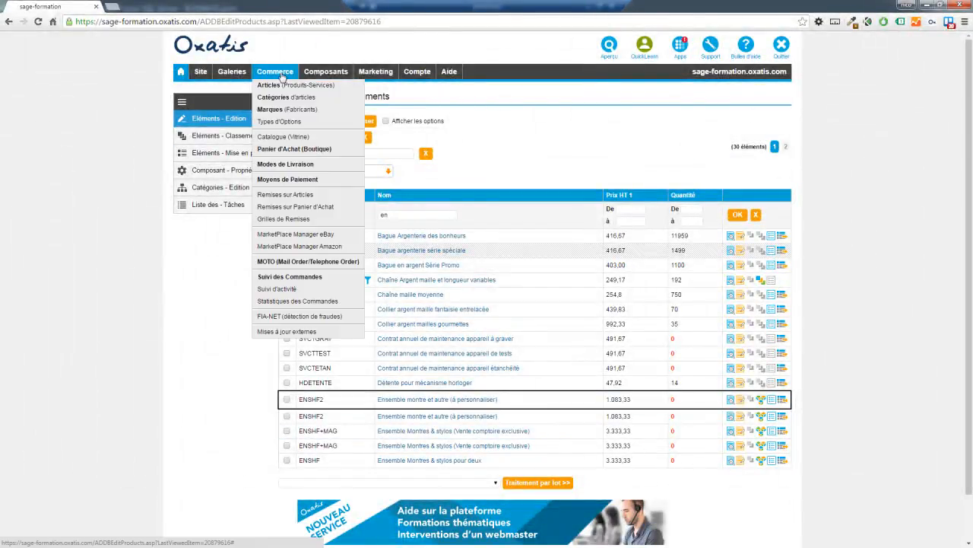
click(289, 277)
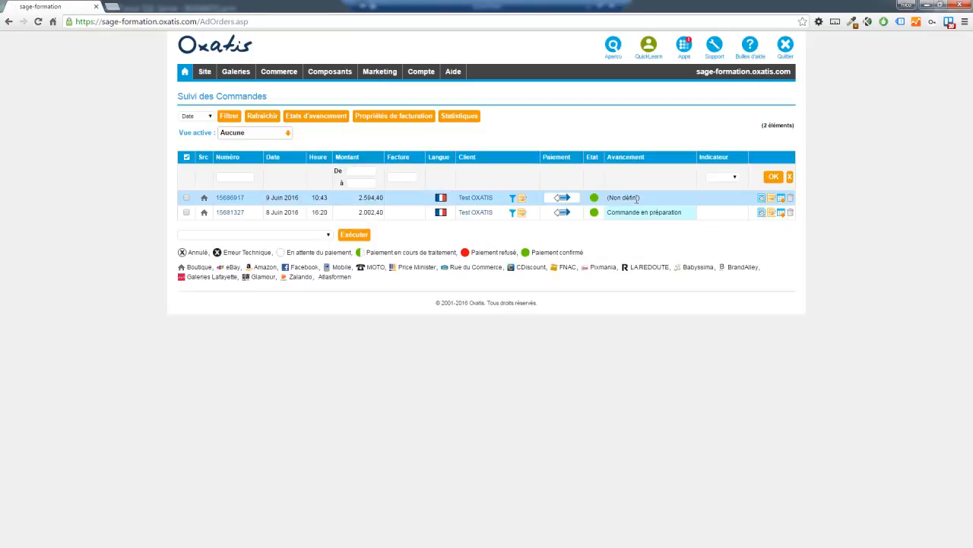
drag(644, 199, 608, 198)
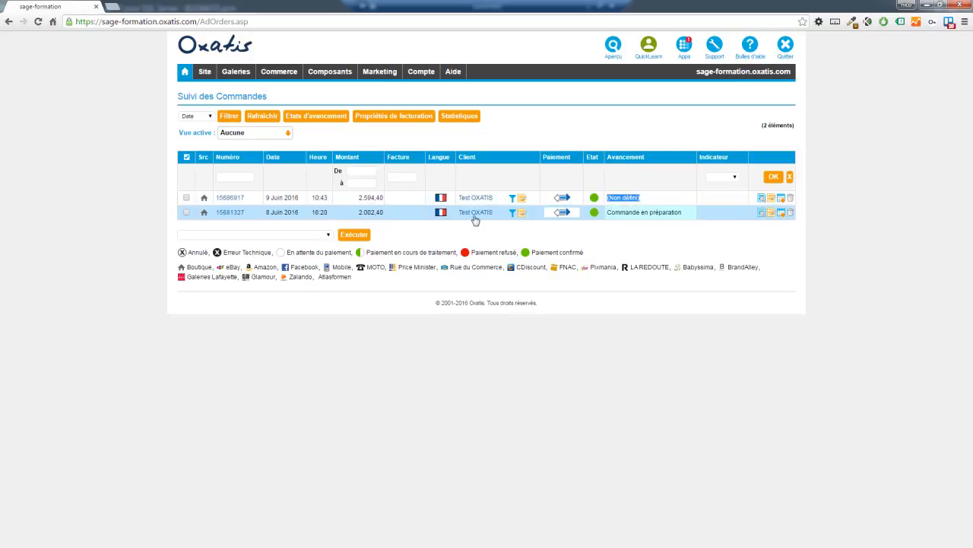
drag(683, 215, 609, 218)
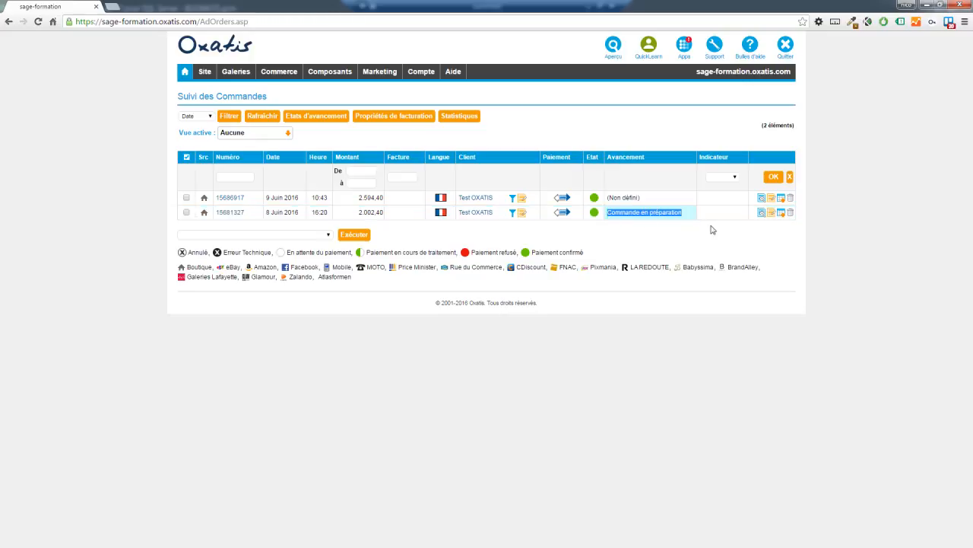
click(781, 214)
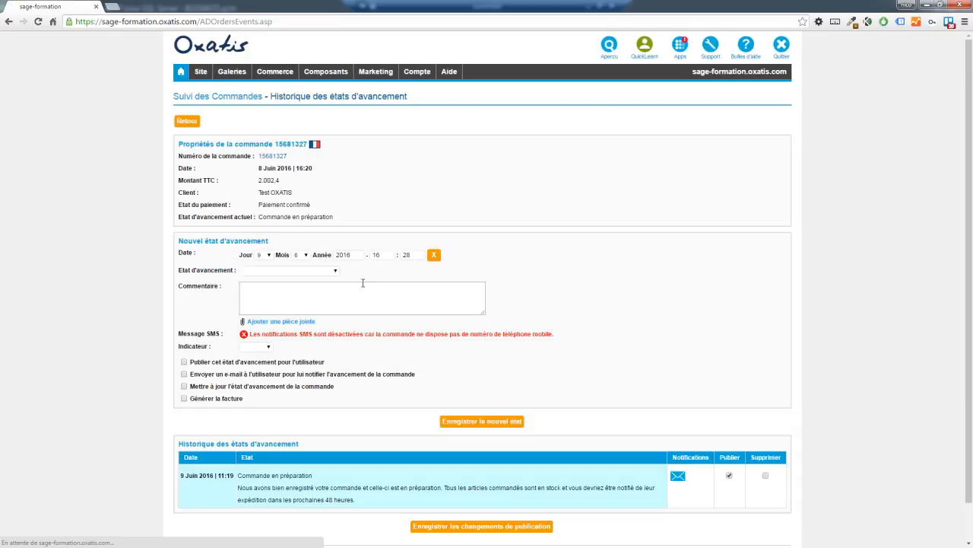
Scroll down to review the order's existing progress-state history.
scroll(377, 309, down, 1)
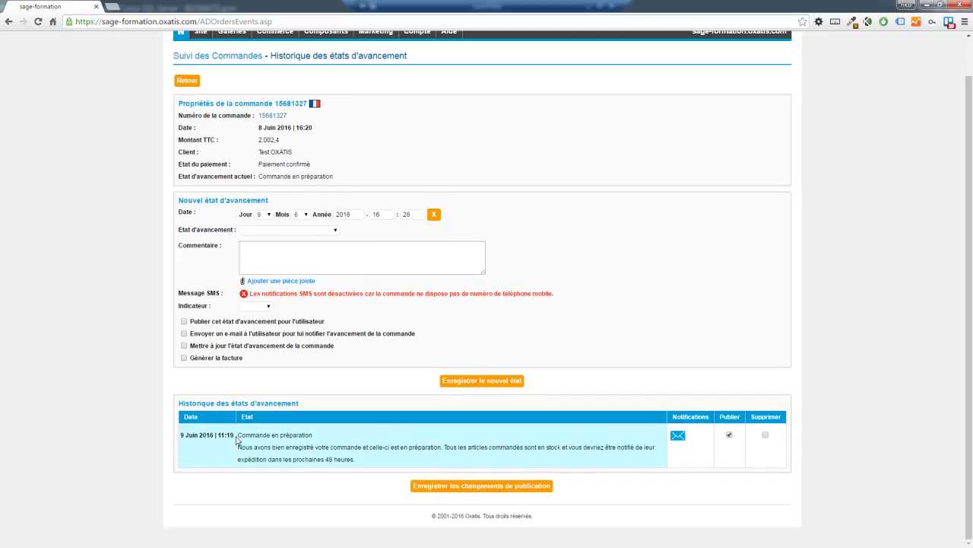
mouse_move(234, 435)
mouse_down()
mouse_move(219, 439)
mouse_move(365, 463)
mouse_move(239, 434)
mouse_up()
click(275, 446)
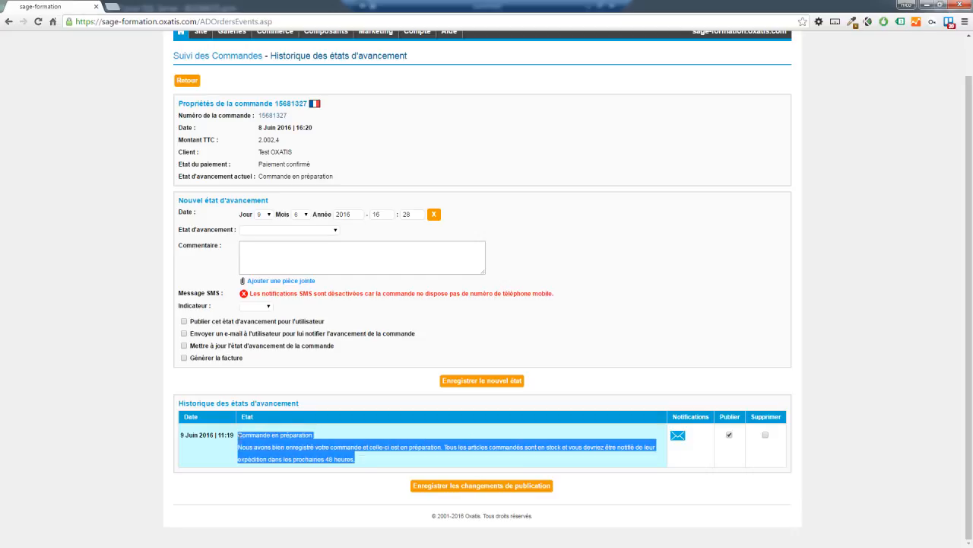
Save Commande expédiée par Colissimo with the parcel tracking number in the comment, then return to the list.
click(316, 232)
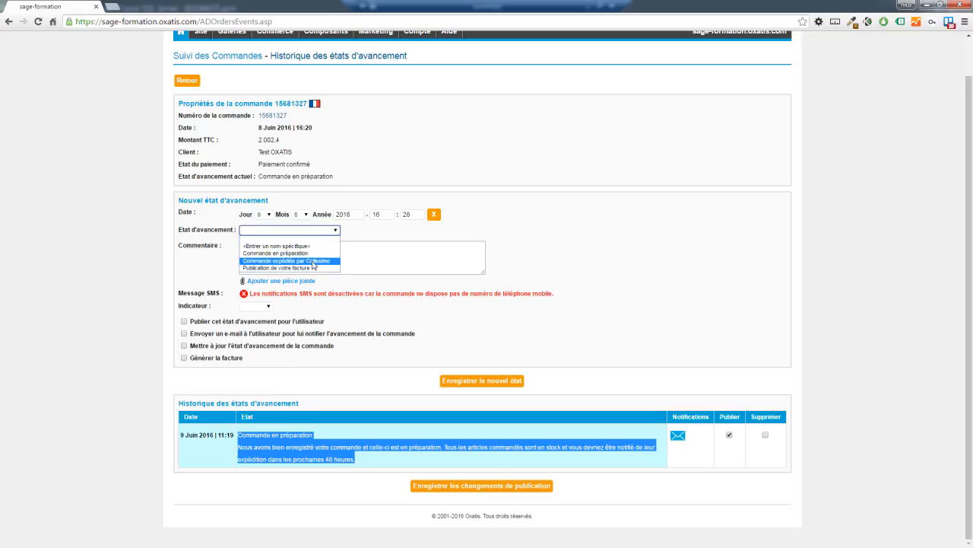
click(314, 261)
drag(483, 272, 515, 323)
drag(494, 248, 453, 245)
text(1321654468)
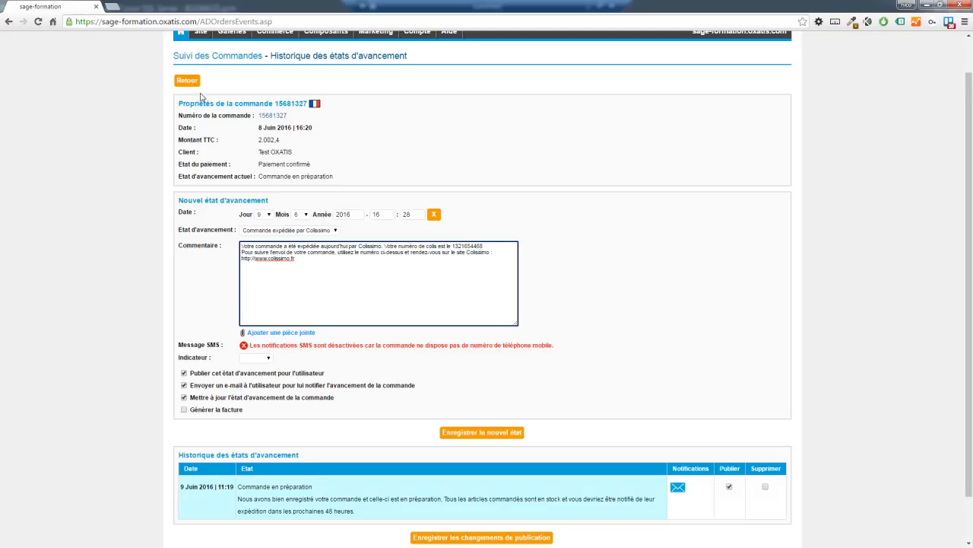
click(462, 432)
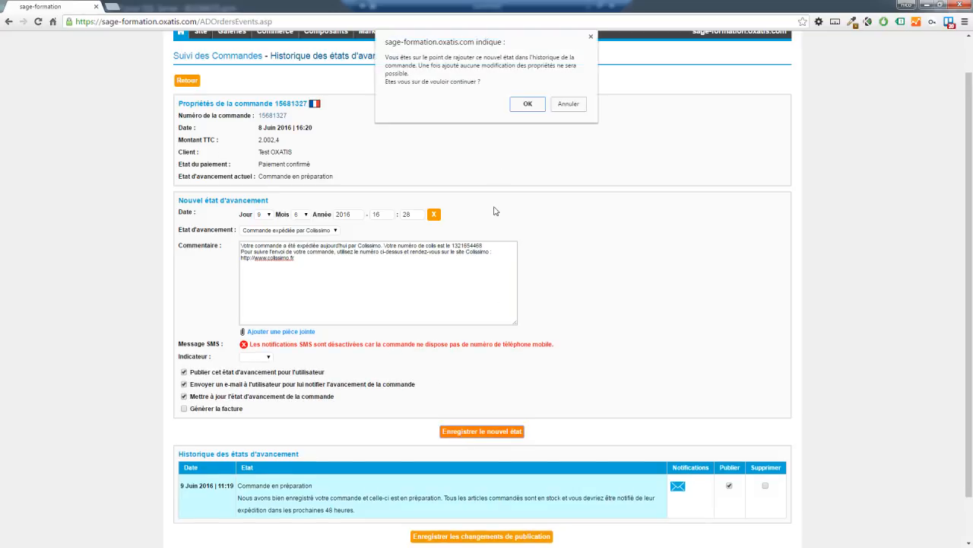
click(519, 104)
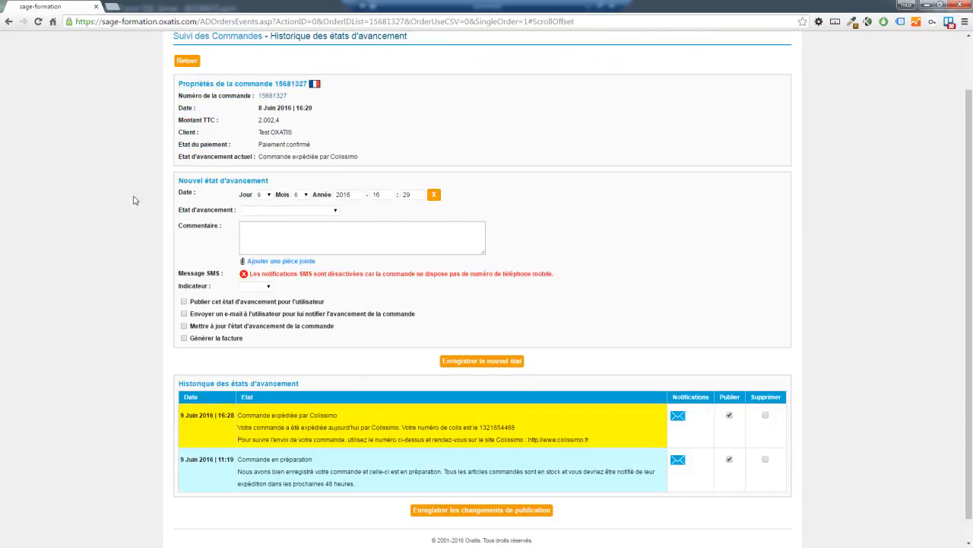
click(186, 60)
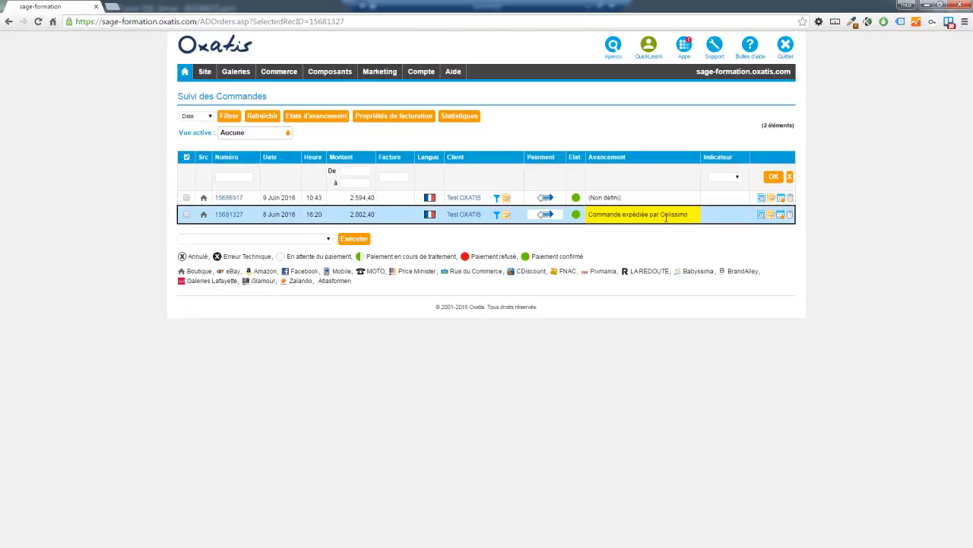
Set the other order's progress state to Commande en préparation, confirm it, and go back to the list.
drag(689, 216, 588, 215)
click(642, 225)
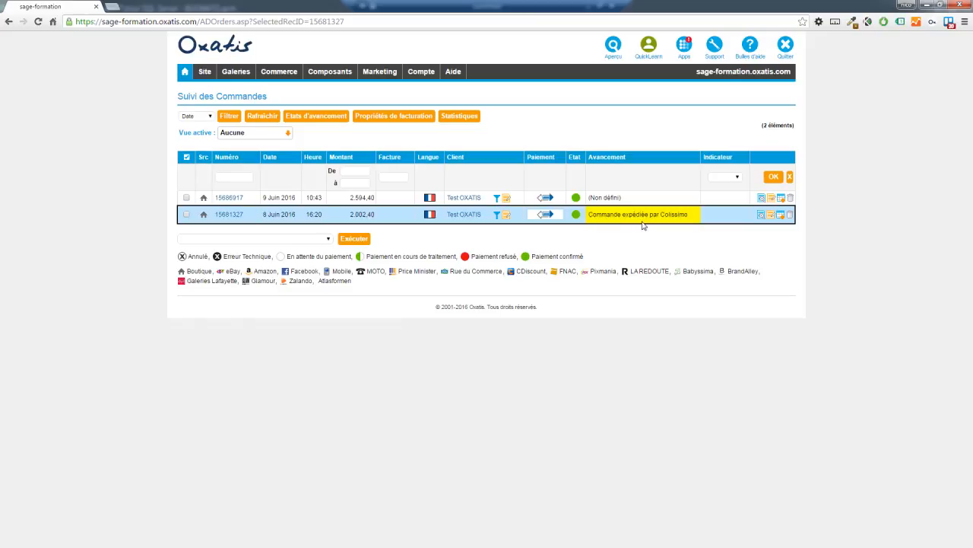
click(783, 198)
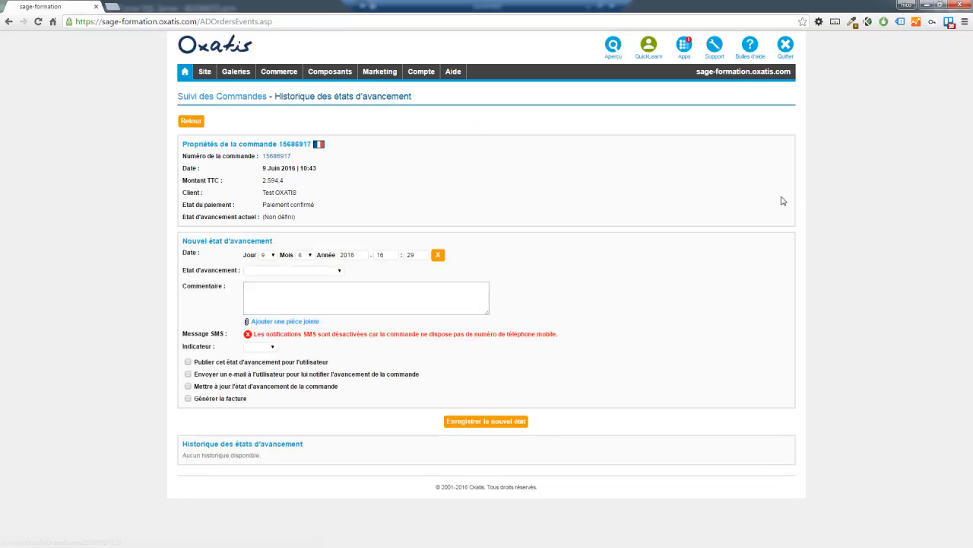
click(324, 274)
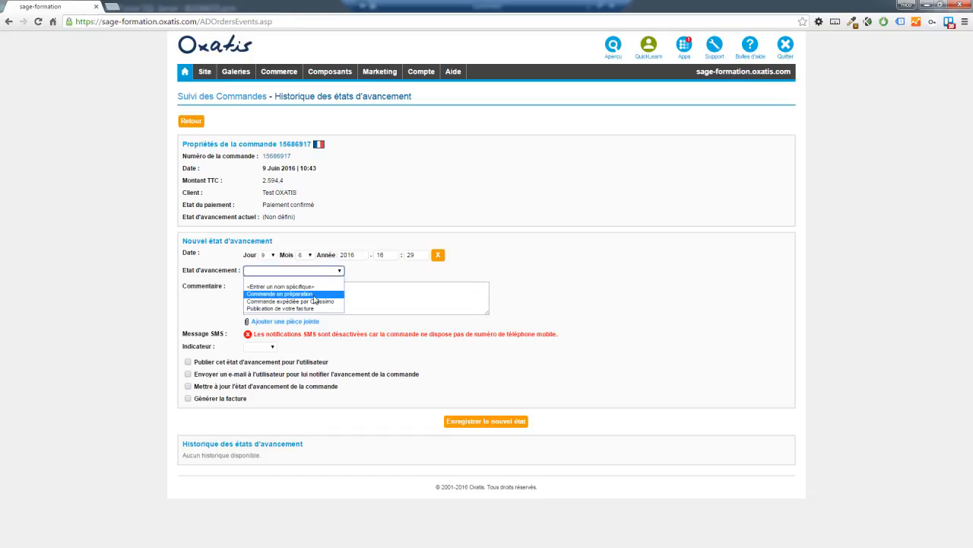
click(315, 296)
click(467, 423)
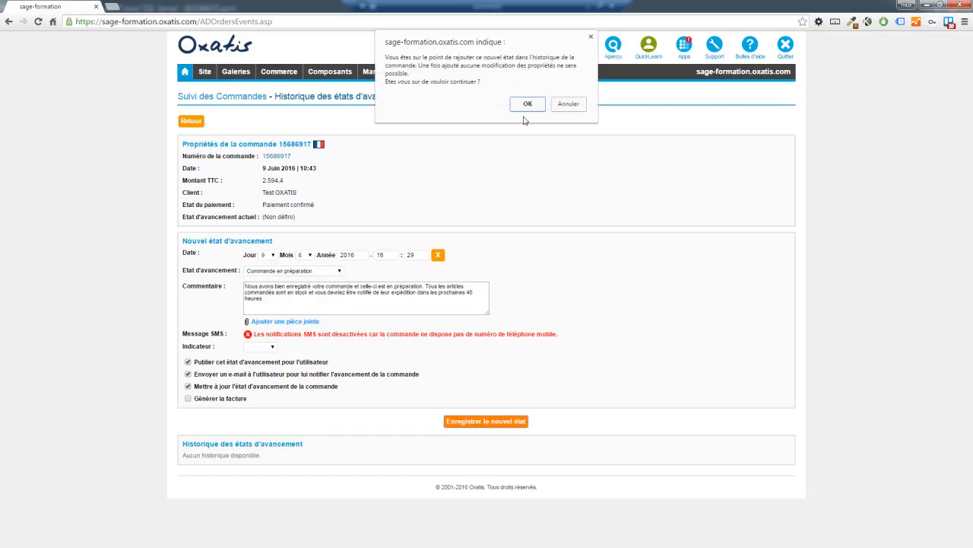
click(525, 105)
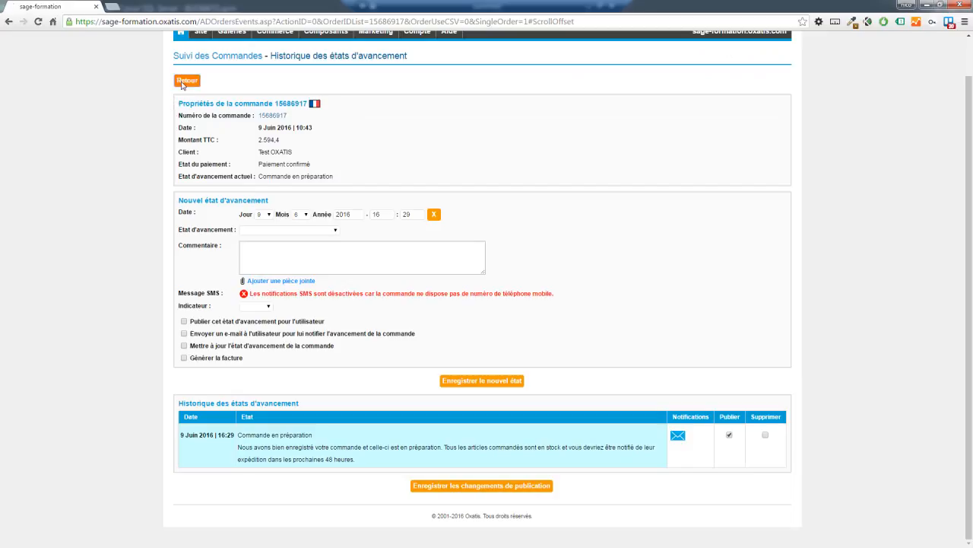
click(186, 80)
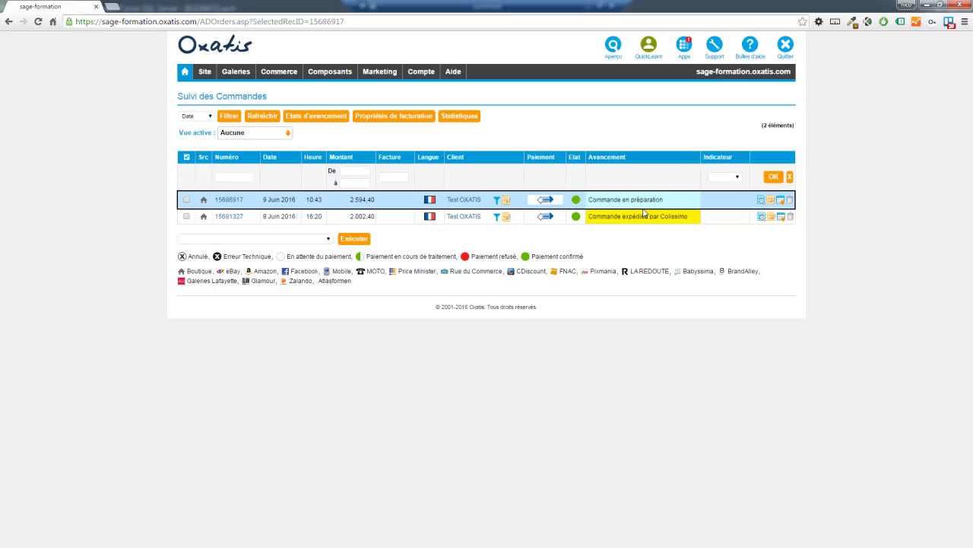
Start adding a new progress state under Etats d'avancement and review the Colissimo proposal.
click(316, 119)
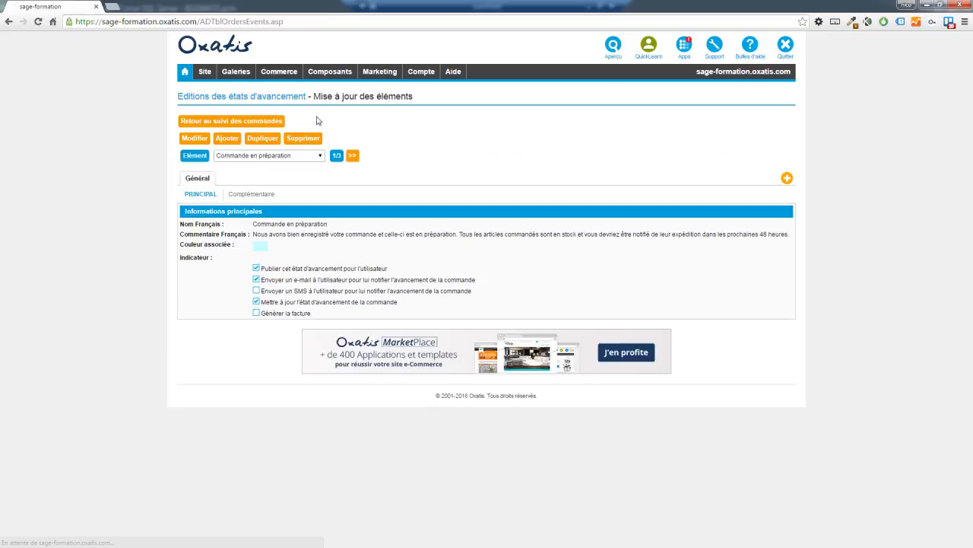
click(226, 141)
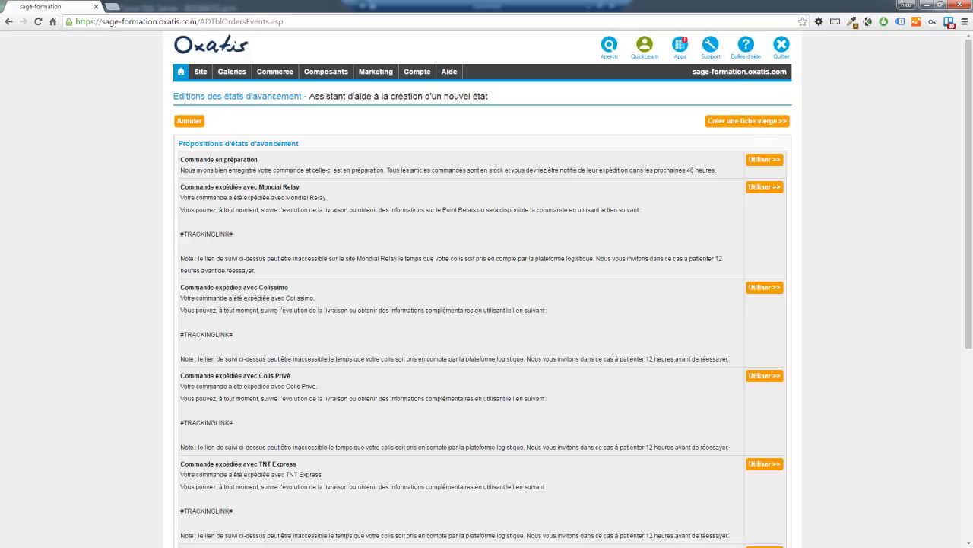
drag(301, 187, 232, 188)
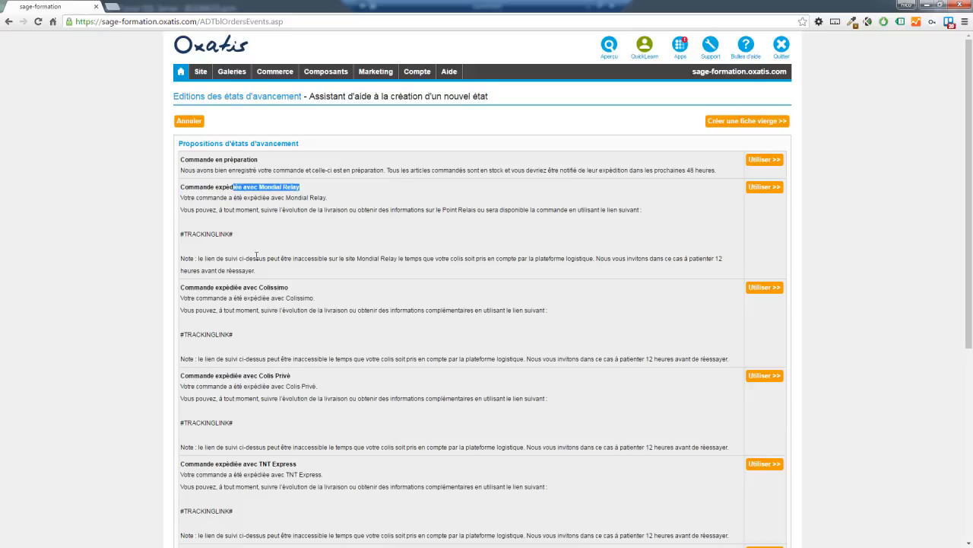
double_click(265, 288)
click(290, 376)
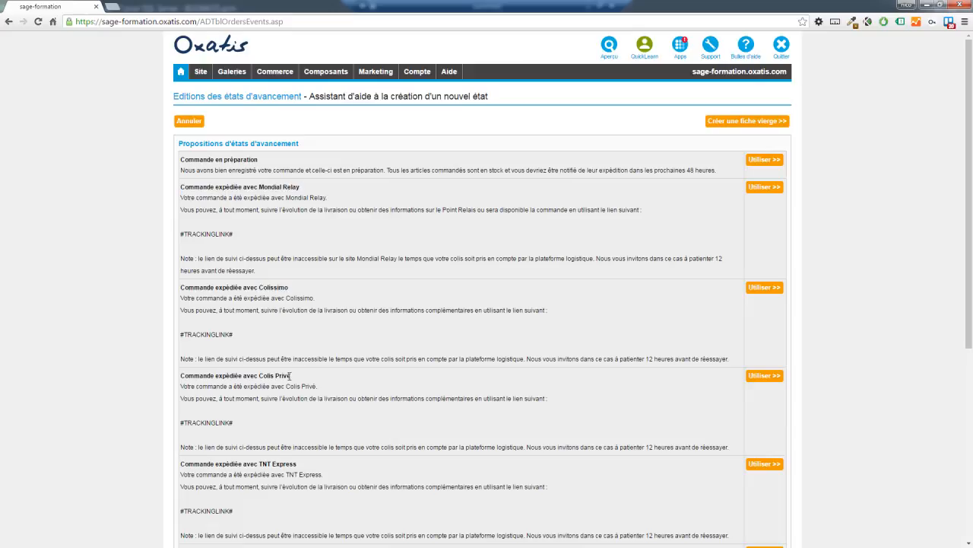
click(298, 464)
Review the Mondial Relay, #TRACKINGLINK# and DPD proposals, then choose Créer une fiche vierge.
drag(275, 275, 181, 187)
click(221, 197)
drag(236, 234, 180, 238)
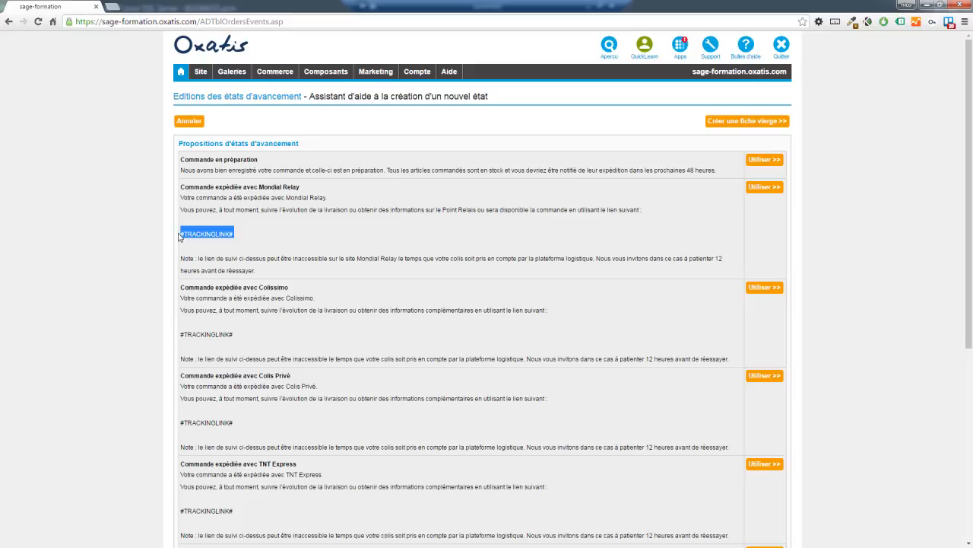
click(219, 233)
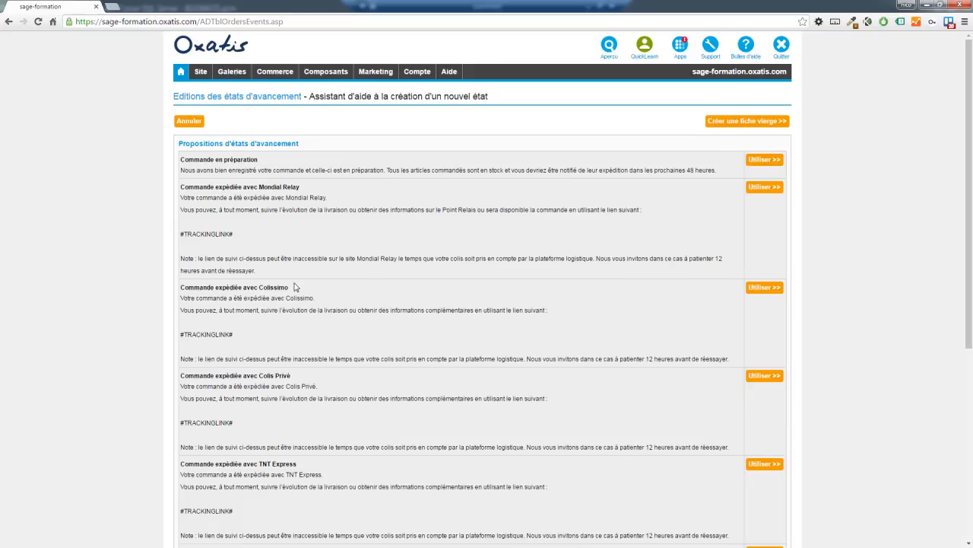
scroll(295, 285, down, 3)
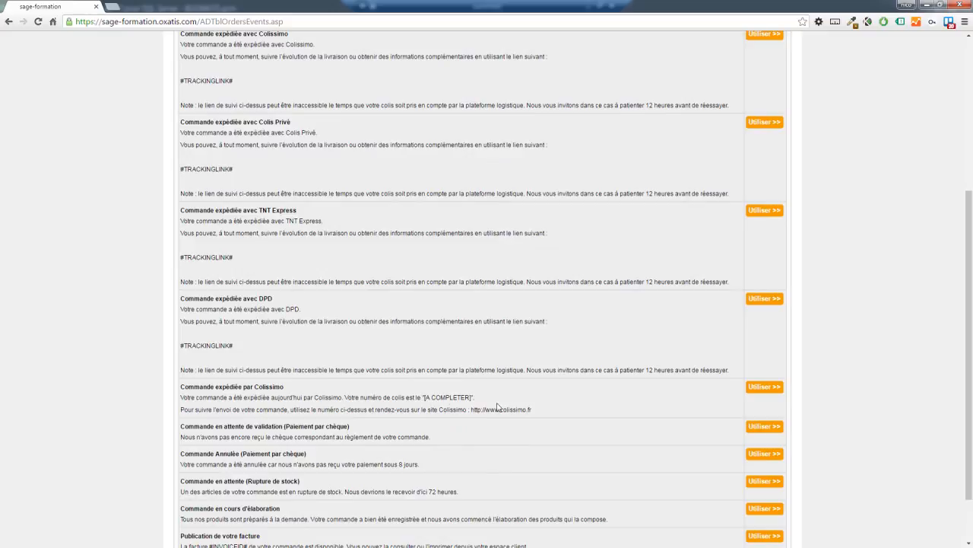
scroll(538, 414, down, 1)
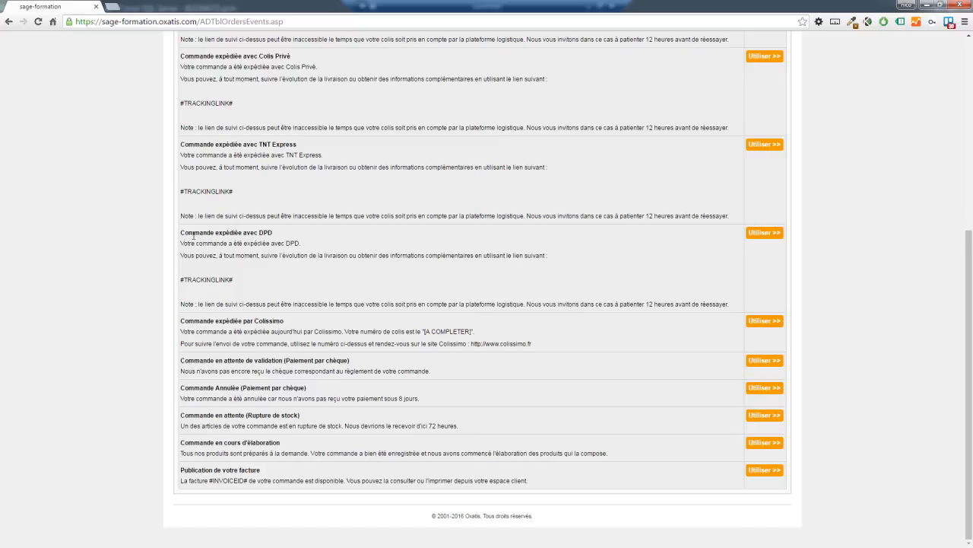
drag(180, 232, 330, 282)
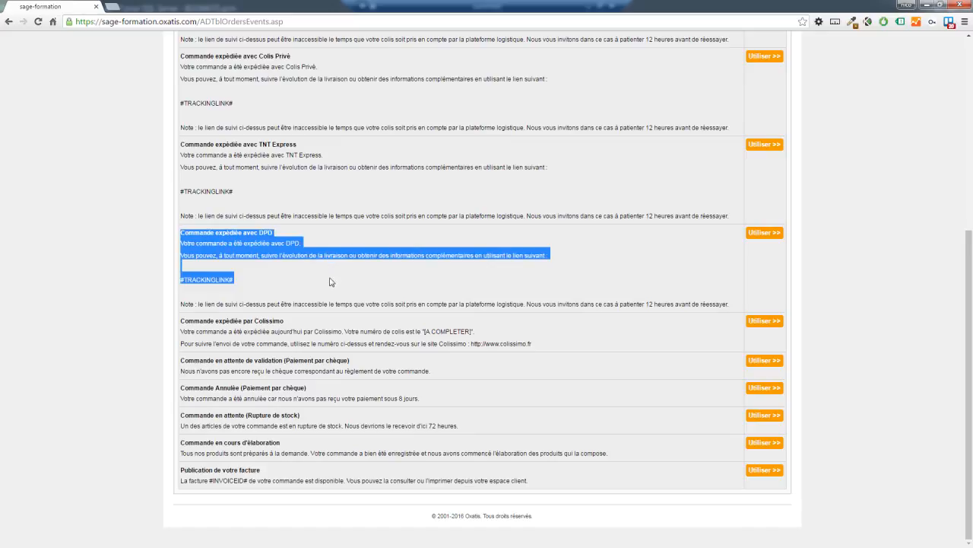
click(267, 289)
scroll(267, 289, up, 4)
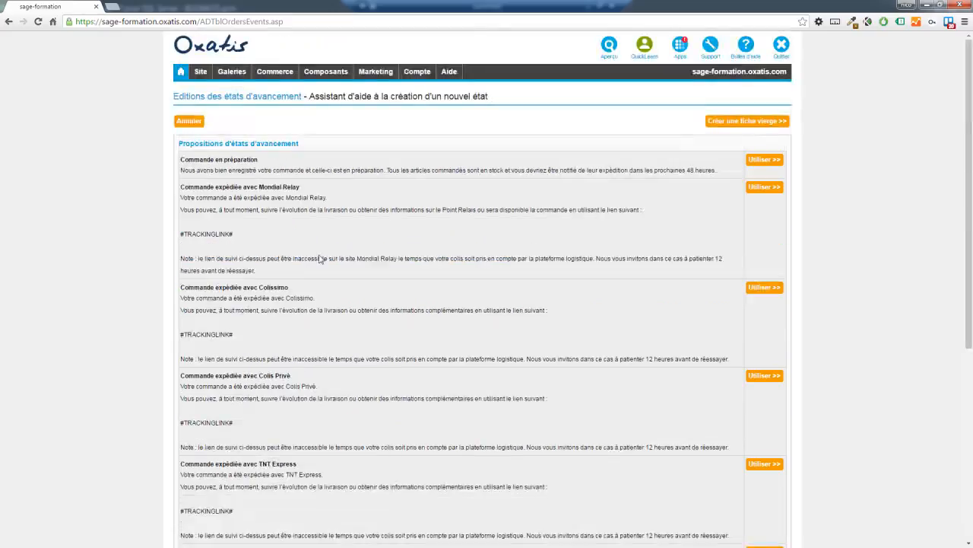
click(724, 123)
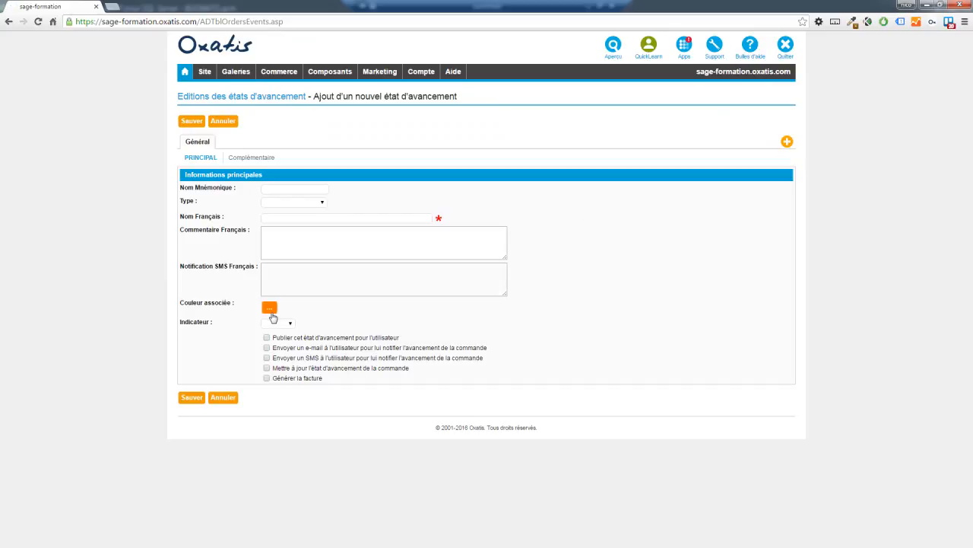
Discard the new progress state without choosing a colour.
click(271, 310)
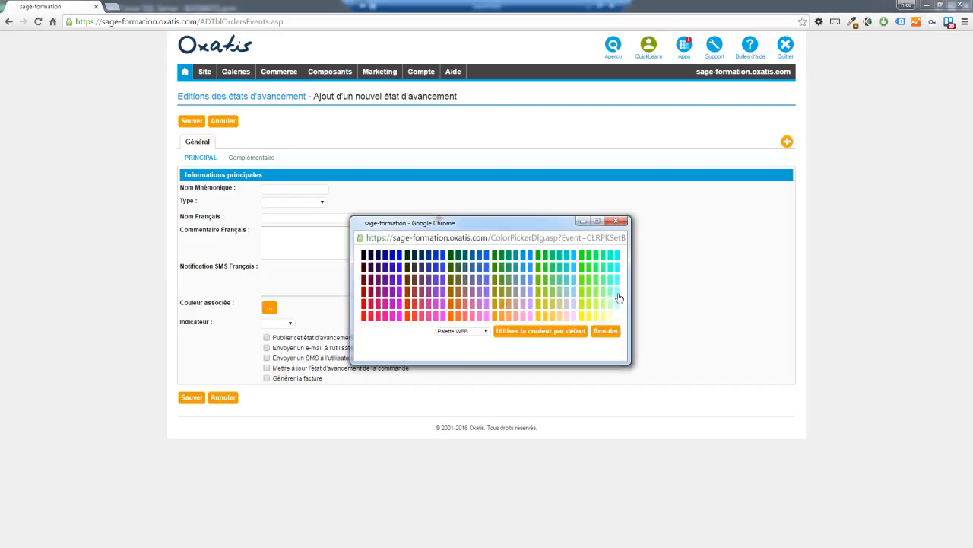
click(616, 220)
click(223, 121)
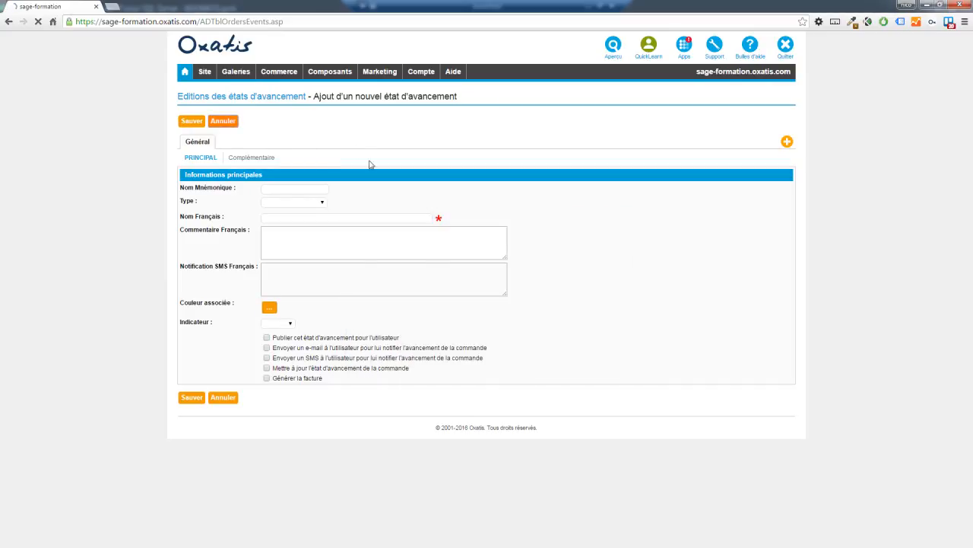
Review the Publication de votre facture state without saving, then return to order tracking.
click(274, 155)
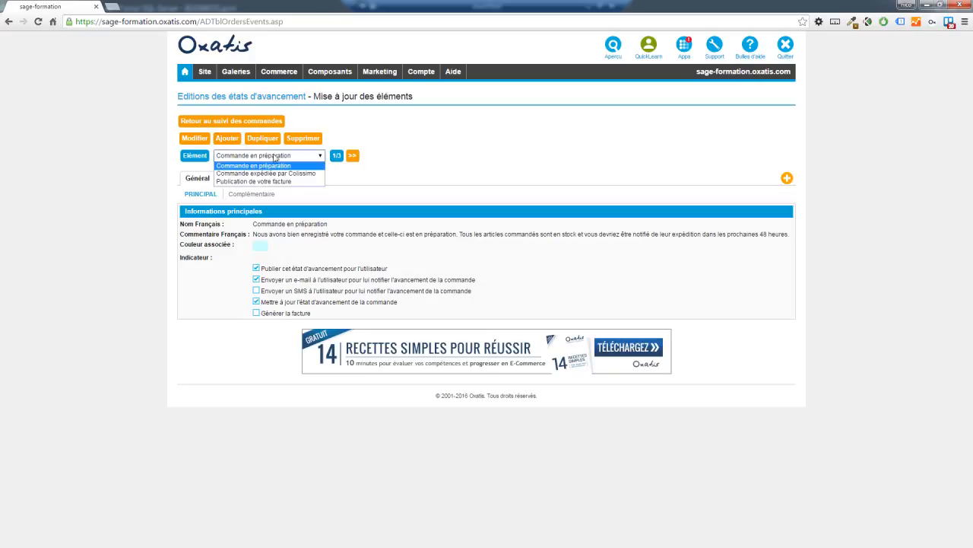
click(274, 182)
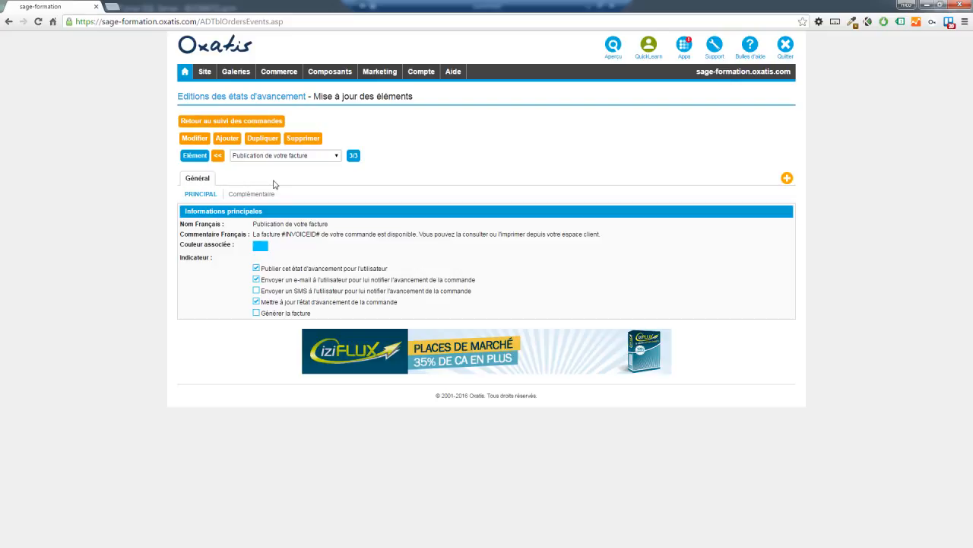
click(194, 138)
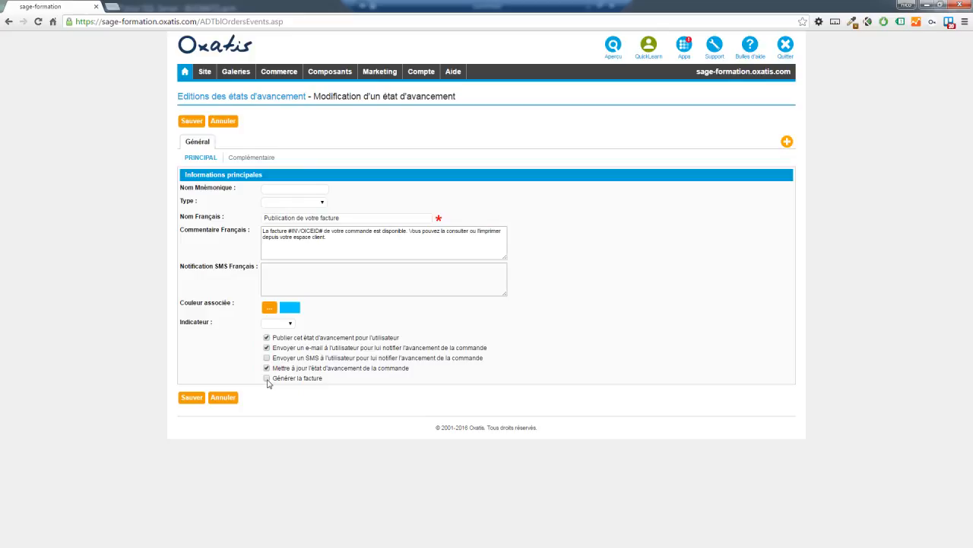
click(220, 122)
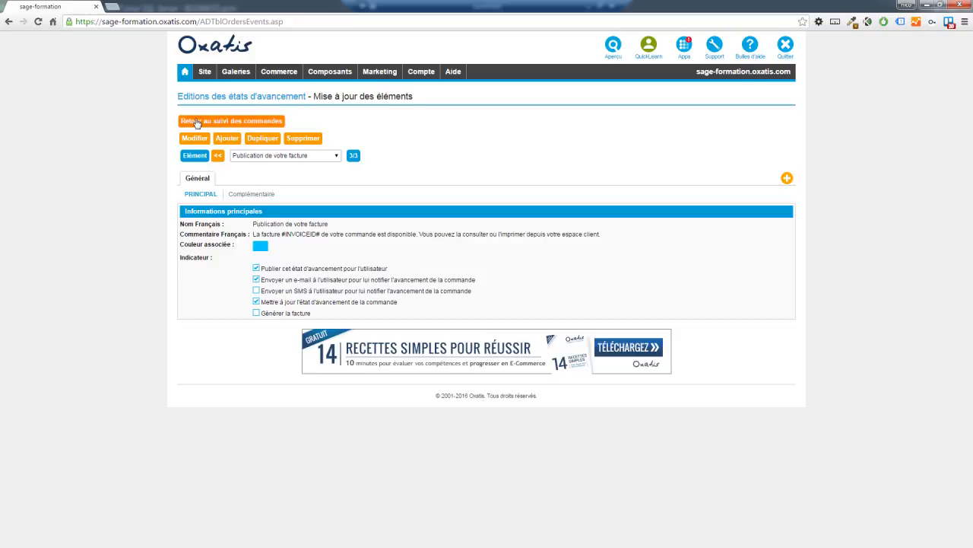
drag(312, 313, 261, 313)
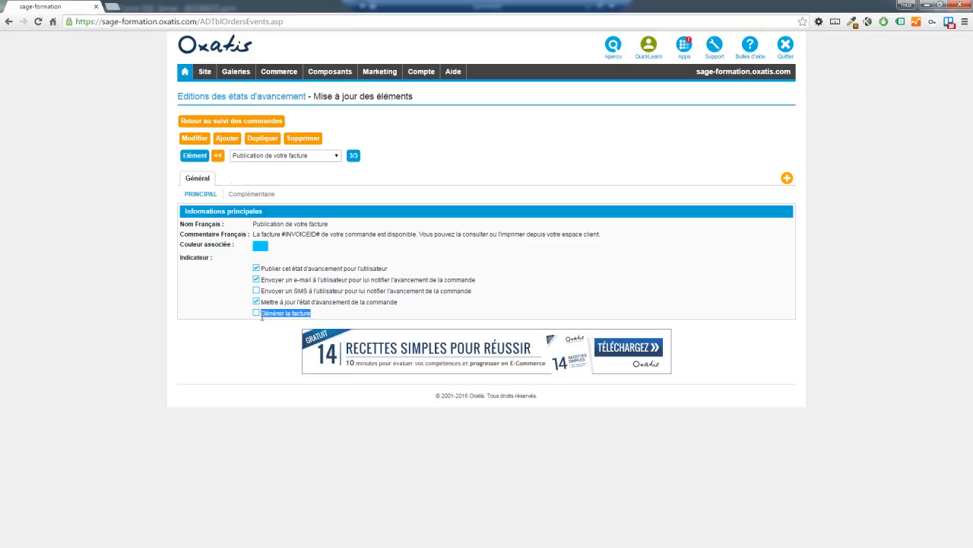
click(211, 121)
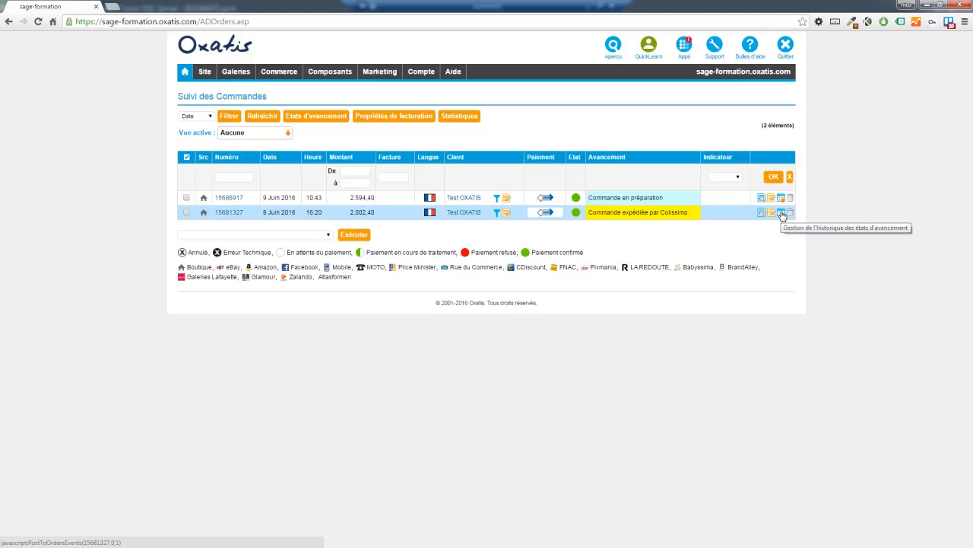
click(782, 215)
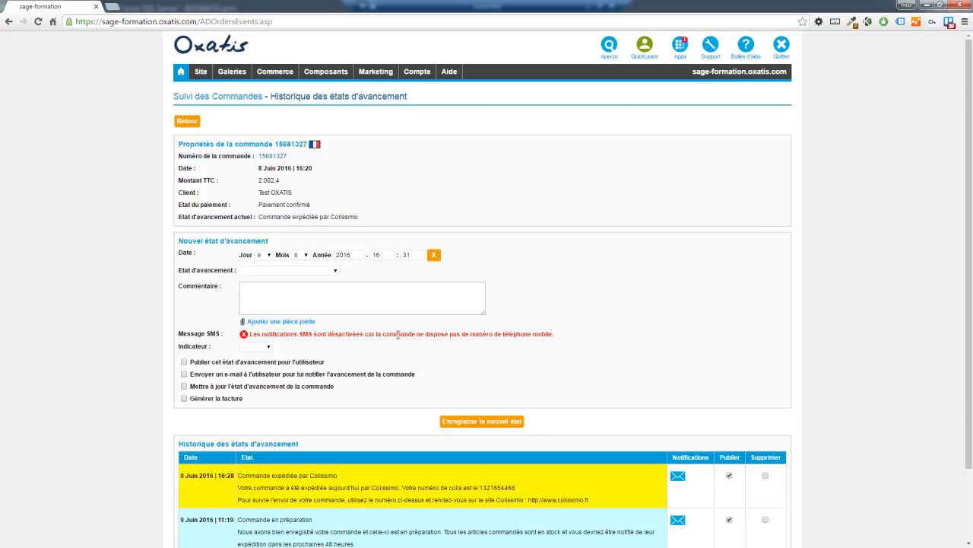
click(329, 271)
click(305, 305)
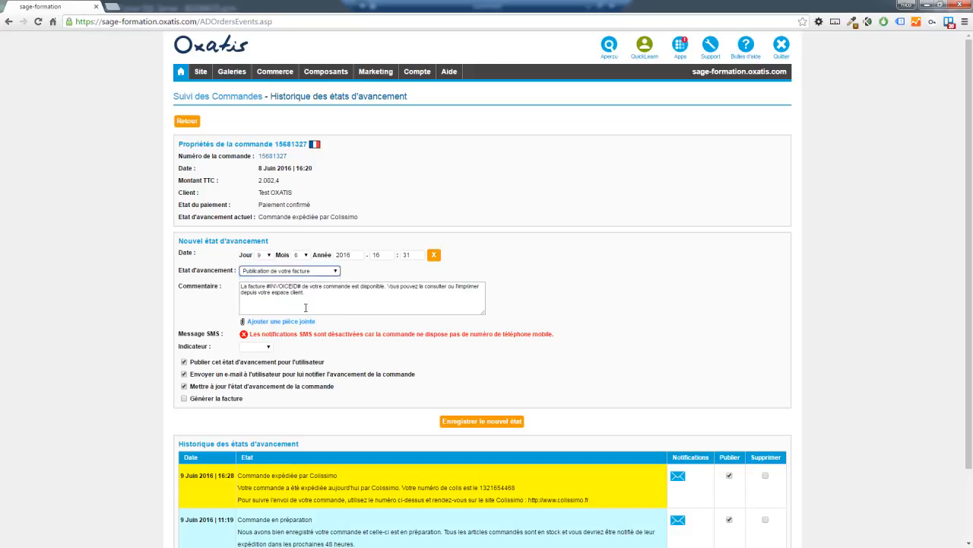
click(283, 321)
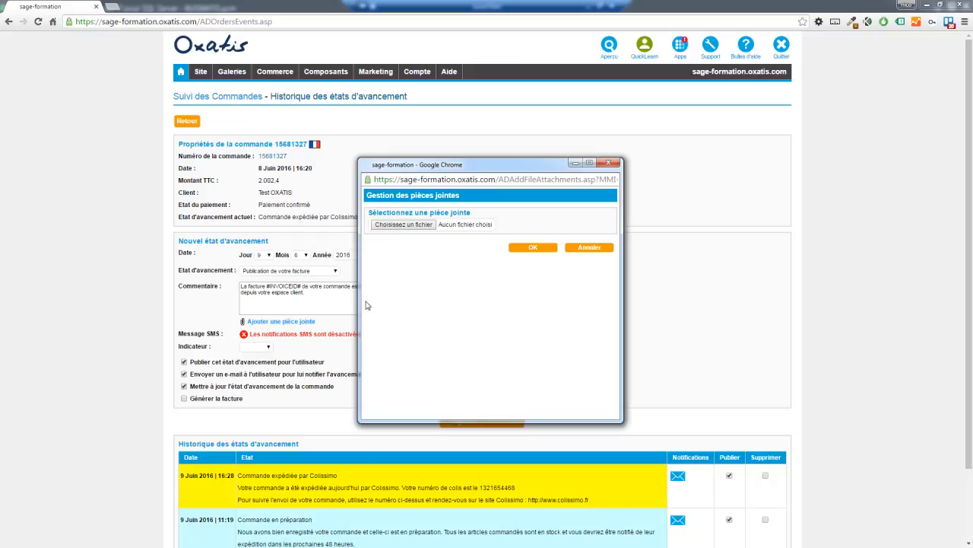
click(592, 255)
scroll(406, 357, down, 2)
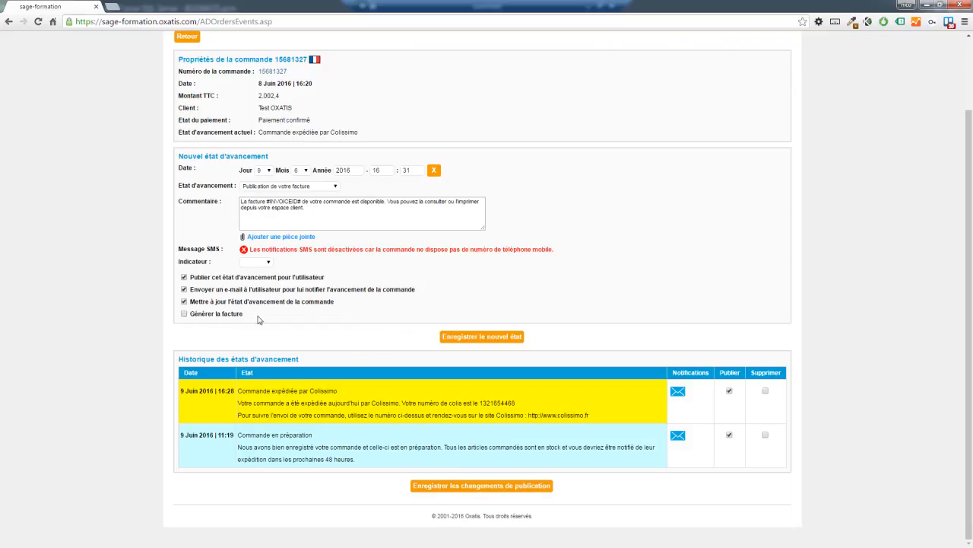
scroll(232, 339, up, 2)
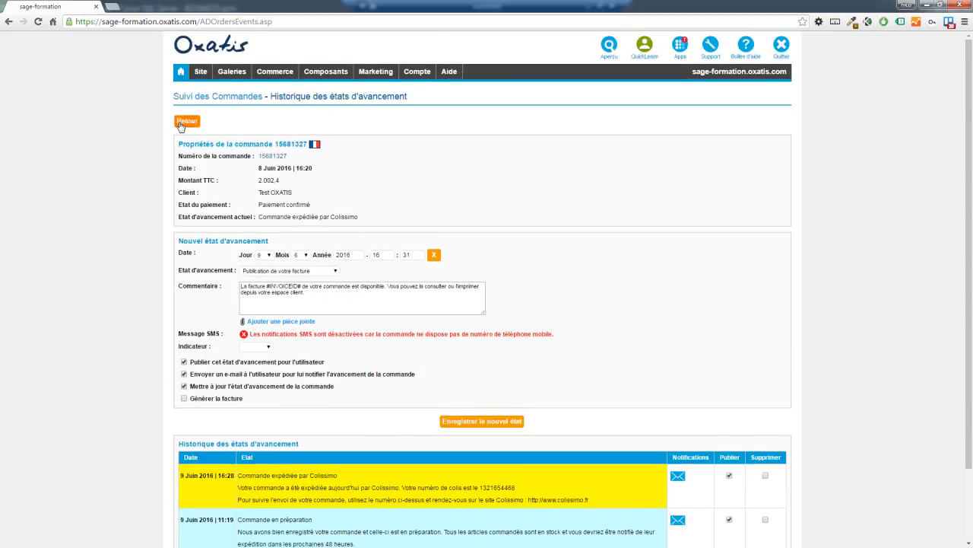
click(187, 121)
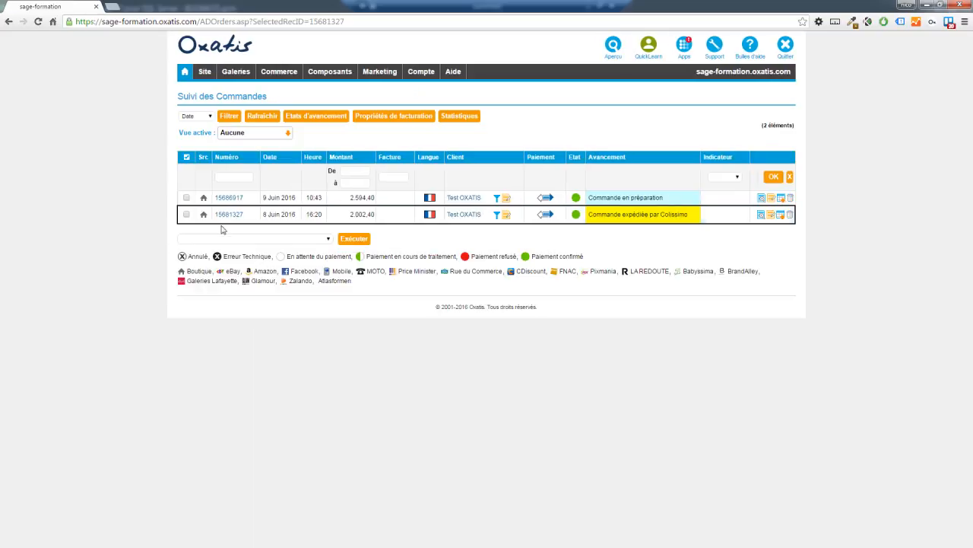
click(187, 199)
click(187, 215)
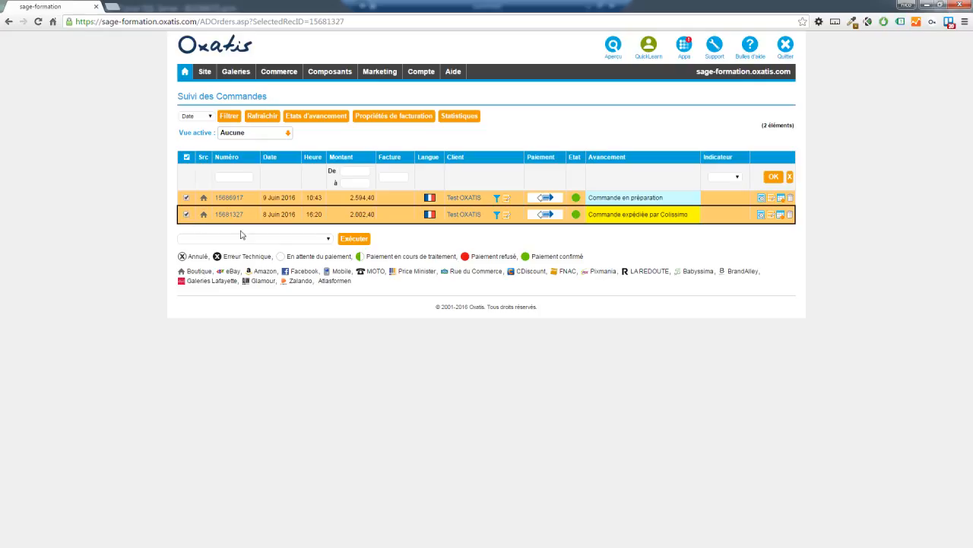
click(325, 242)
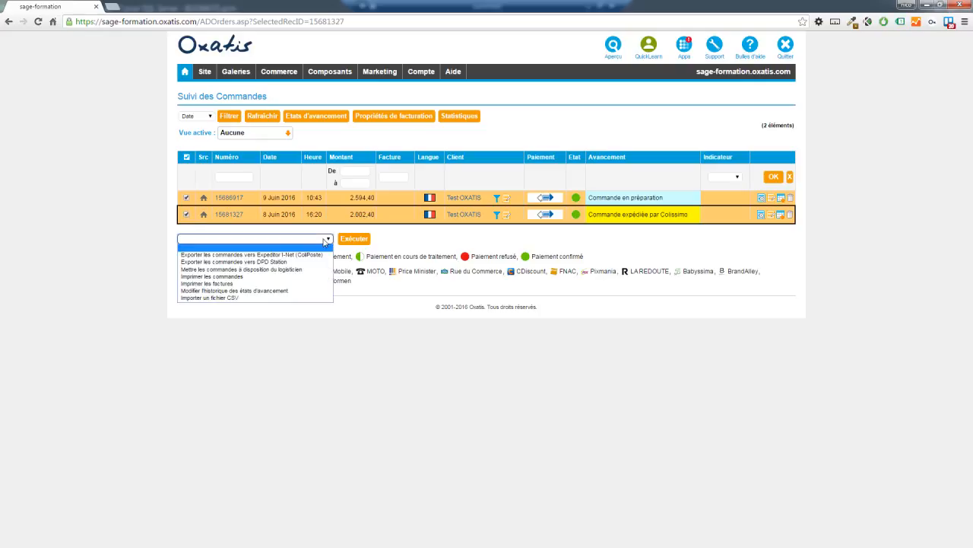
click(305, 290)
click(354, 239)
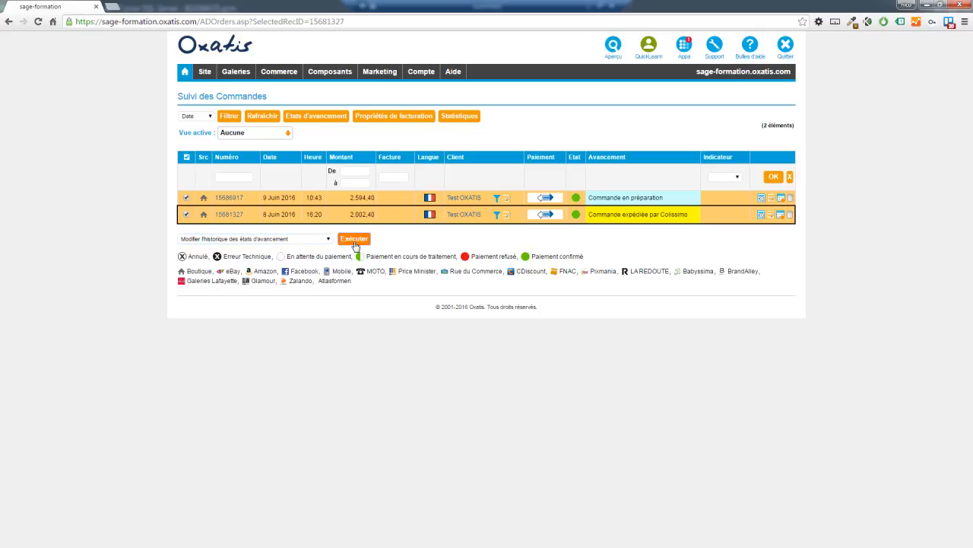
Pick Commande en préparation, return to the order list unsaved, and minimise Chrome.
click(339, 259)
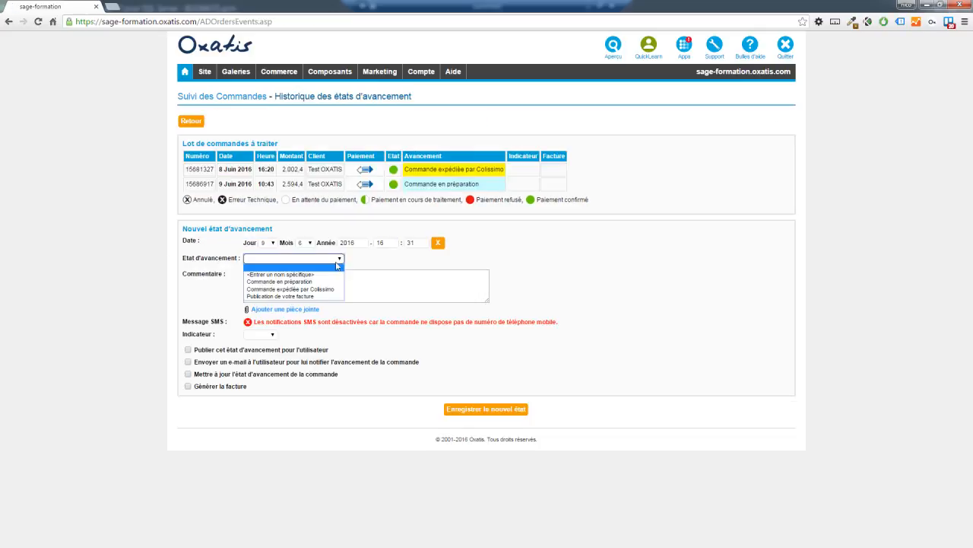
click(326, 282)
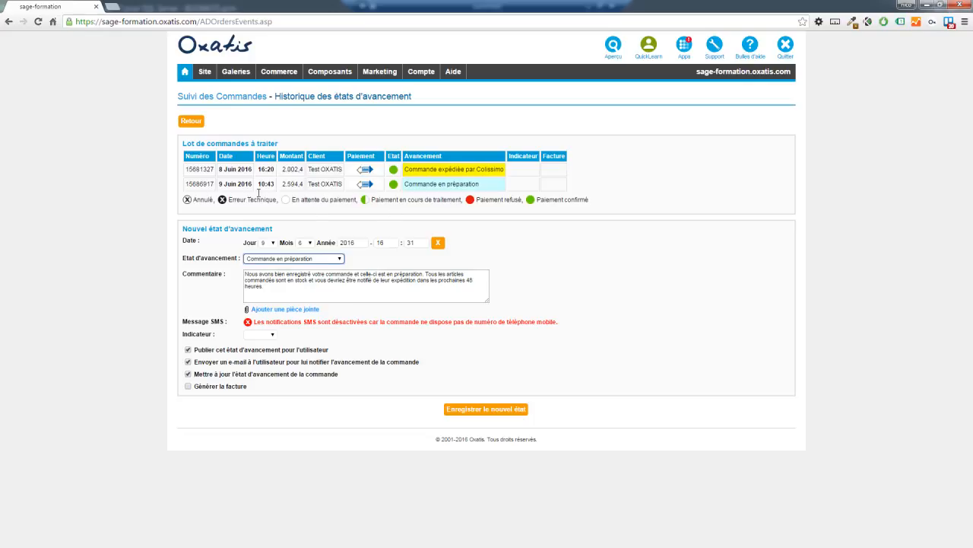
click(191, 122)
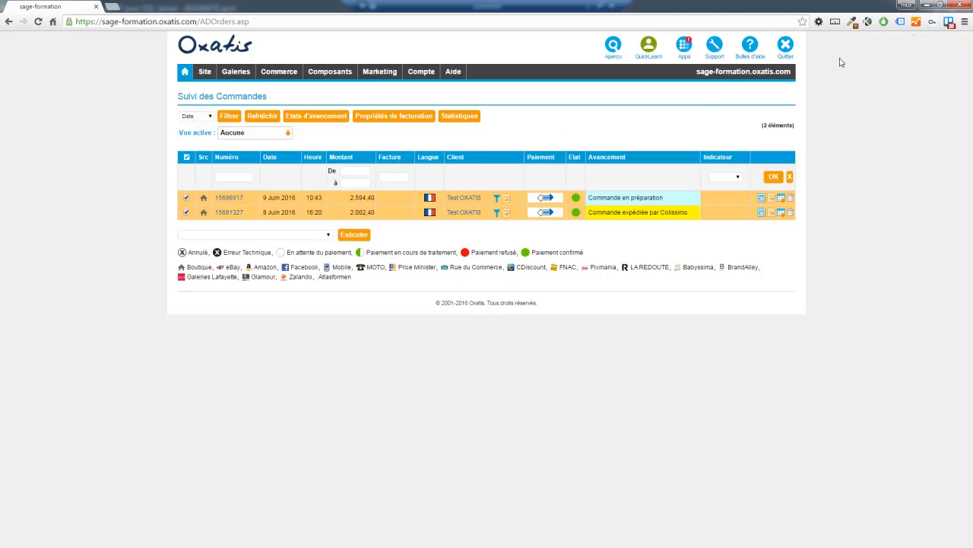
click(927, 6)
Minimise Sage 100 to bring DataPlug back on screen.
click(933, 7)
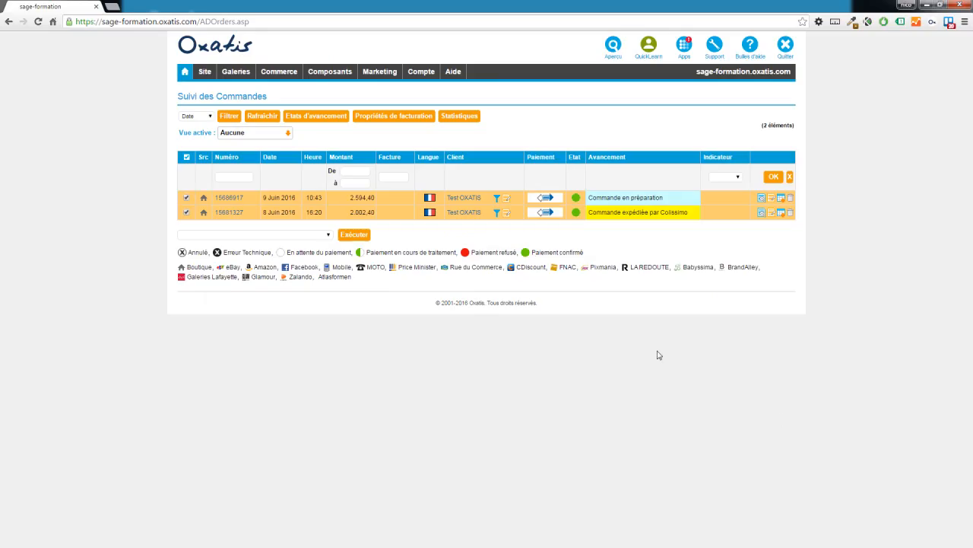
Open the online help centre through Aide > Support Technique.
mouse_move(415, 72)
mouse_move(453, 71)
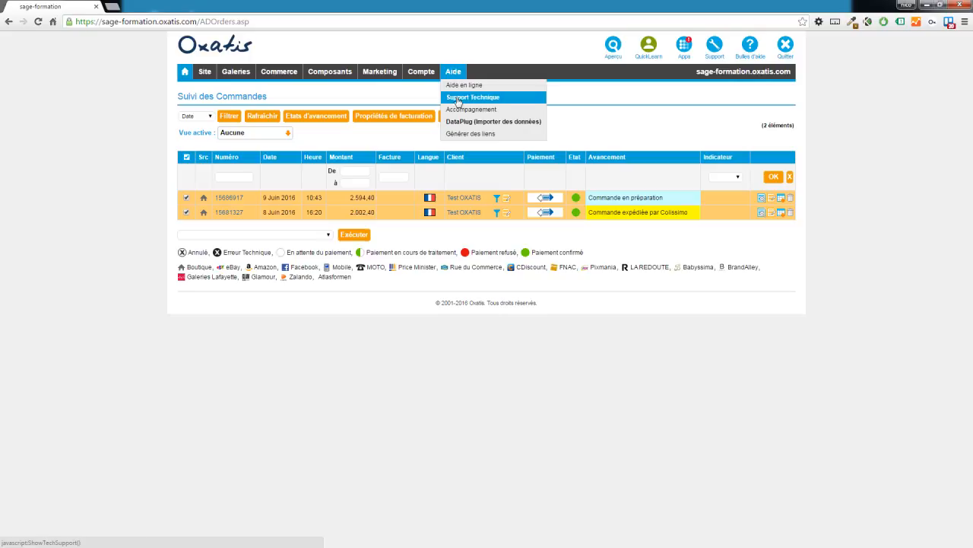
click(456, 97)
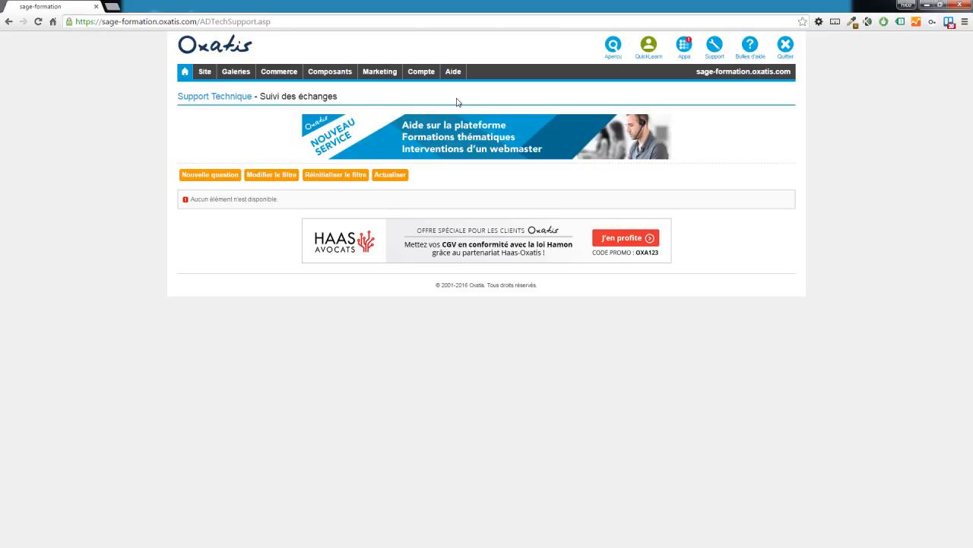
click(452, 85)
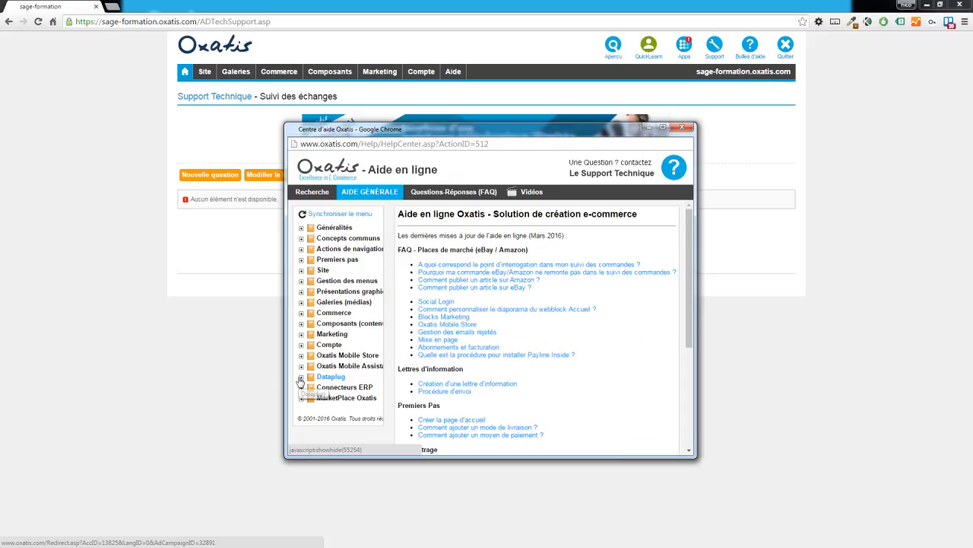
Open the Sage 100 gestion commerciale i7 V8 connector PDF under Connecteurs ERP.
click(301, 387)
scroll(319, 384, down, 1)
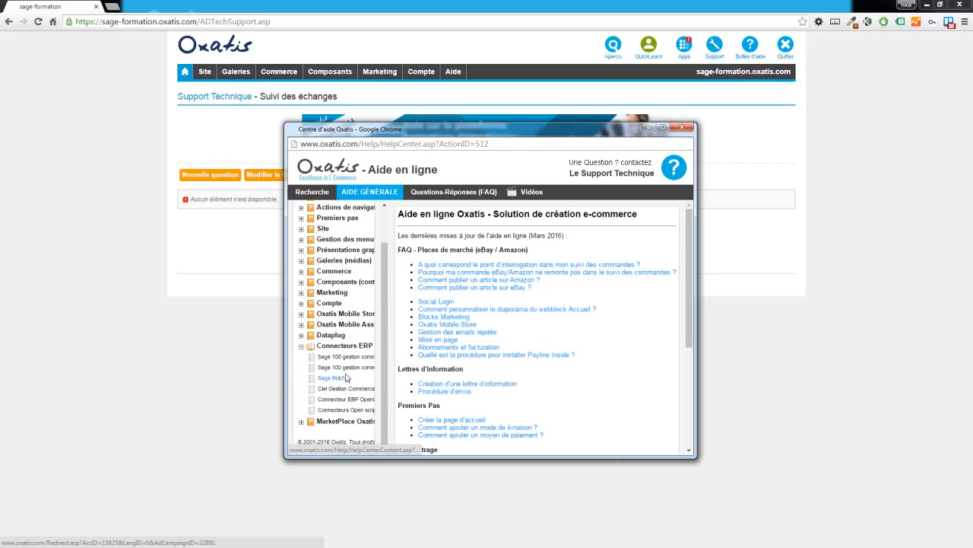
click(350, 367)
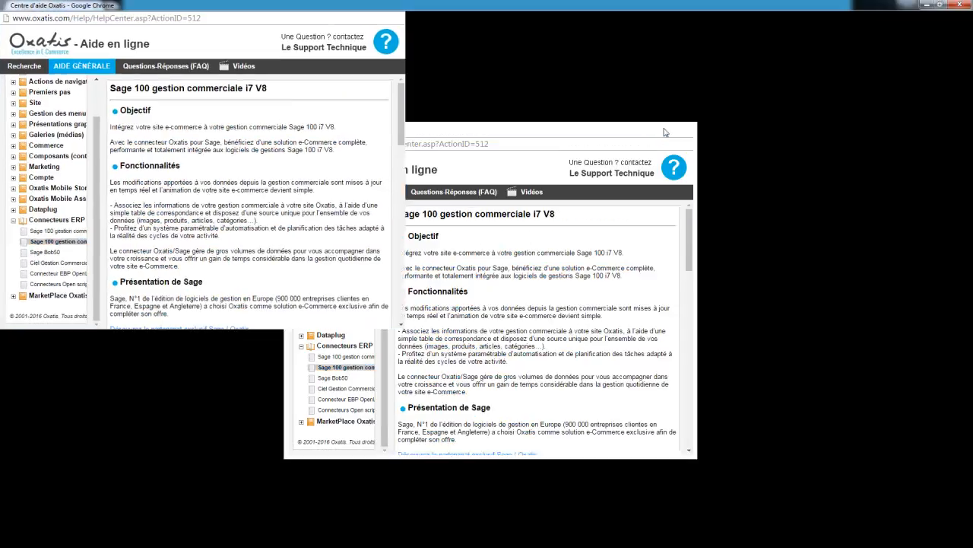
click(663, 126)
scroll(416, 306, down, 1)
scroll(395, 319, down, 3)
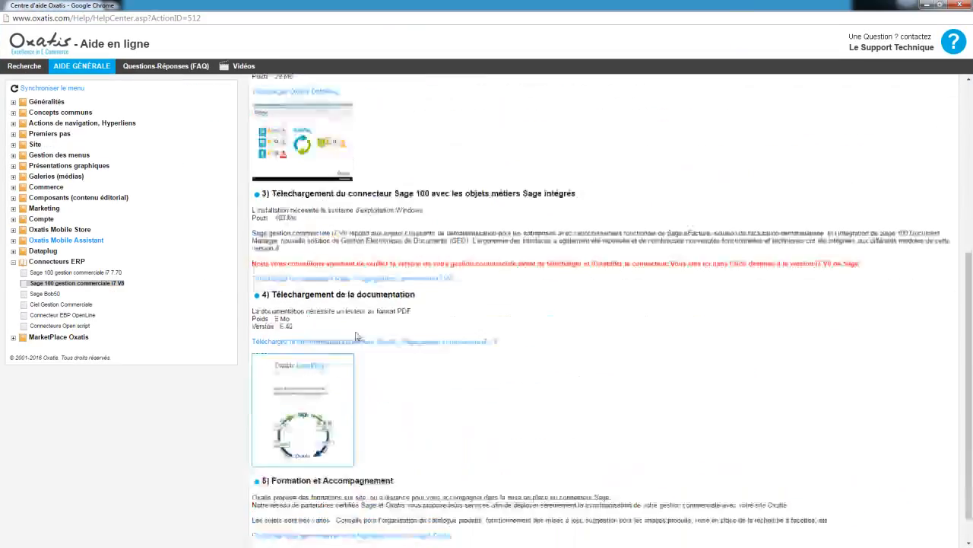
click(348, 344)
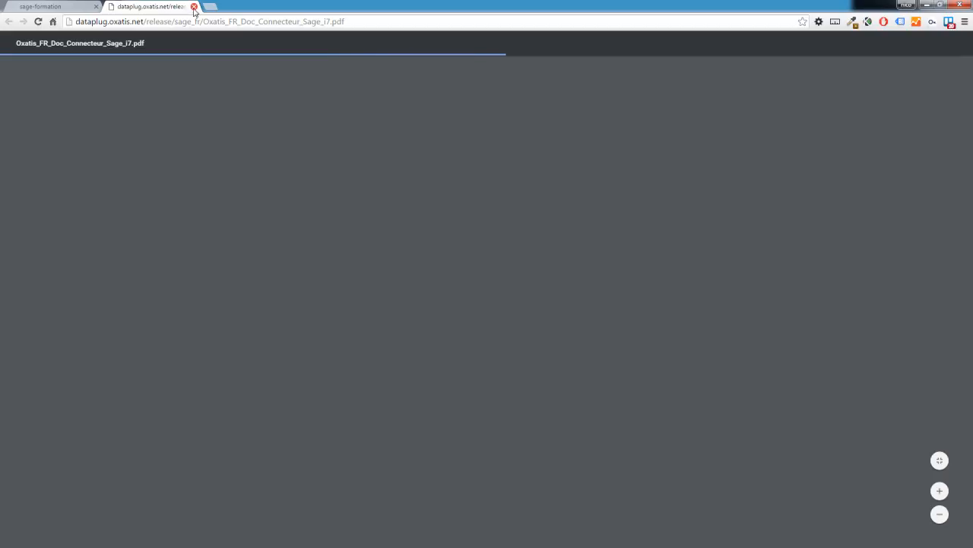
Close the PDF tab and choose 'Notes sur la version en cours...' in DataPlug.
click(194, 7)
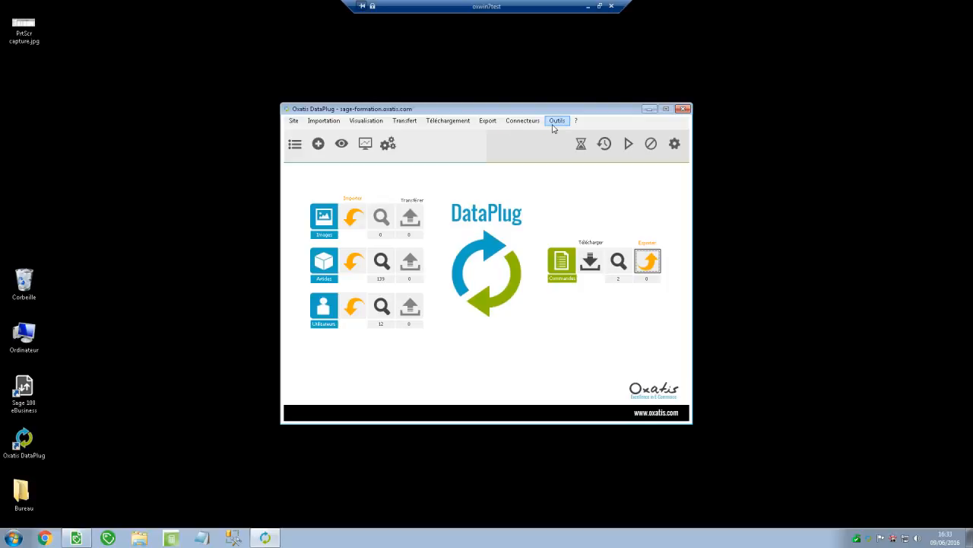
click(576, 121)
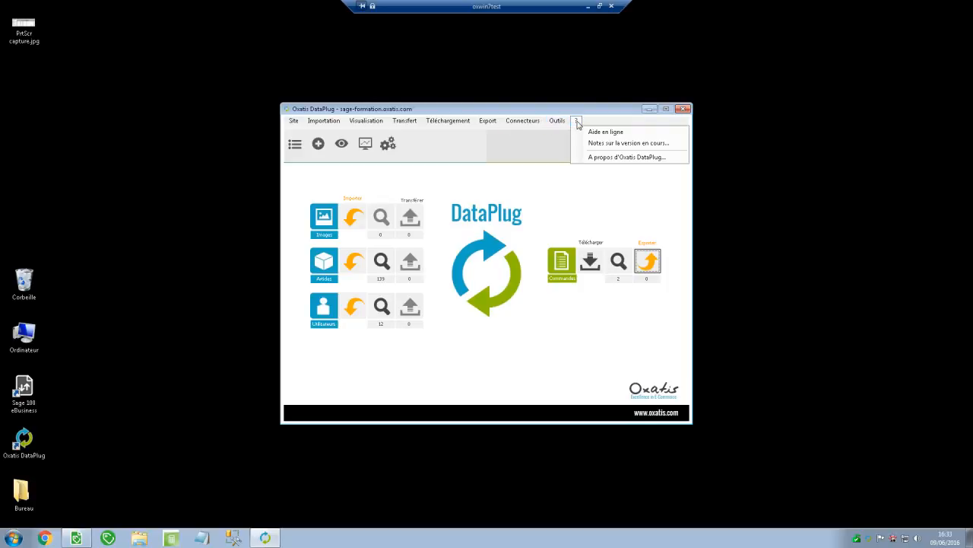
click(621, 145)
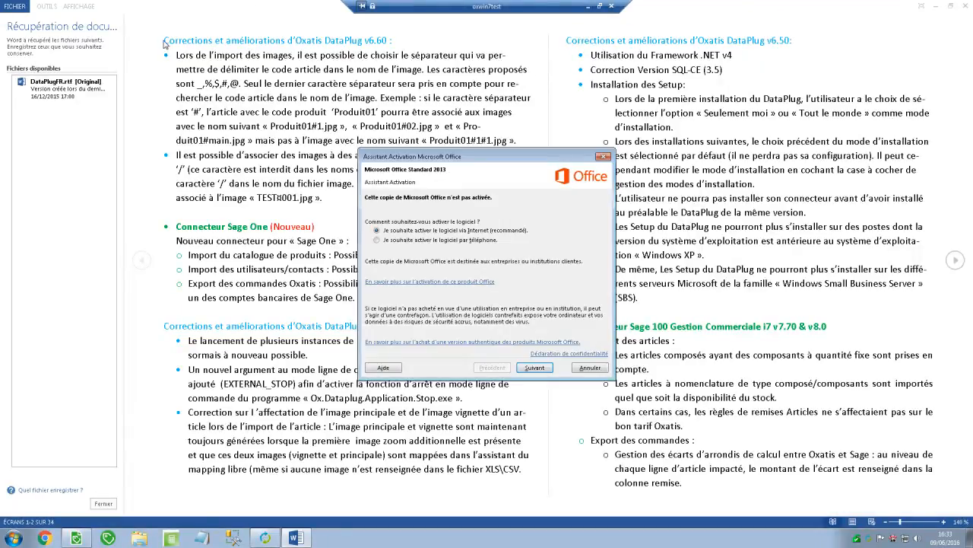
Cancel the Office activation prompt and highlight the v6.60 bullet and Sage One connector passages.
click(588, 369)
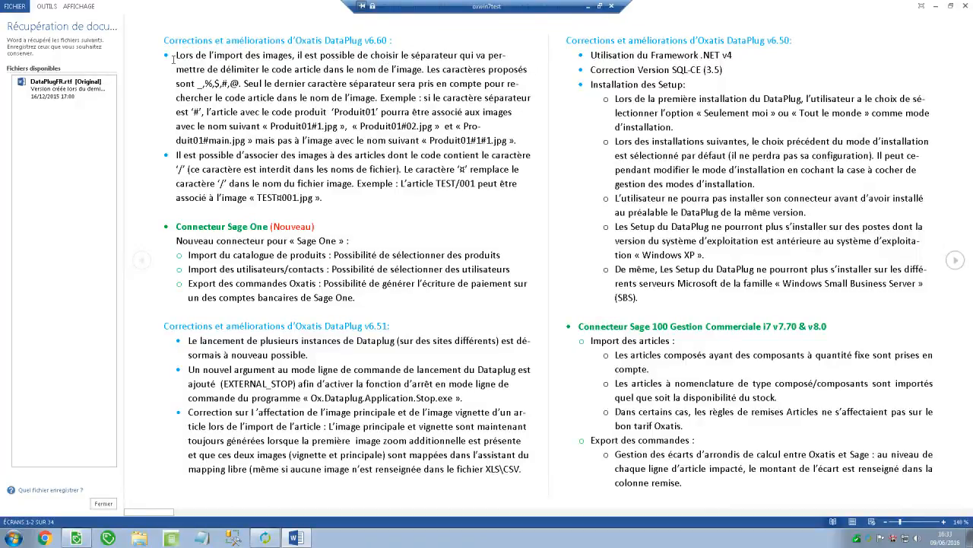
drag(173, 59, 516, 141)
click(253, 227)
drag(368, 299, 213, 232)
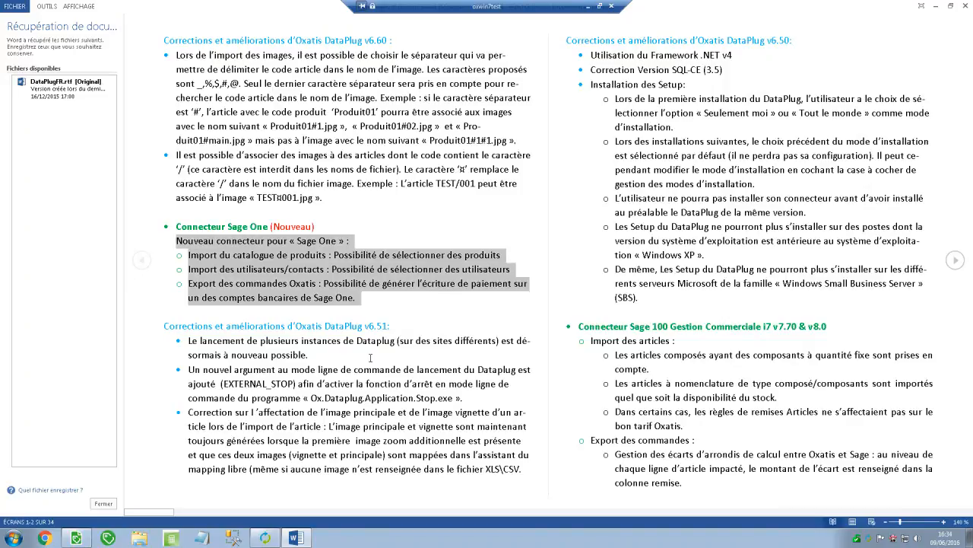
click(192, 233)
drag(176, 226, 322, 234)
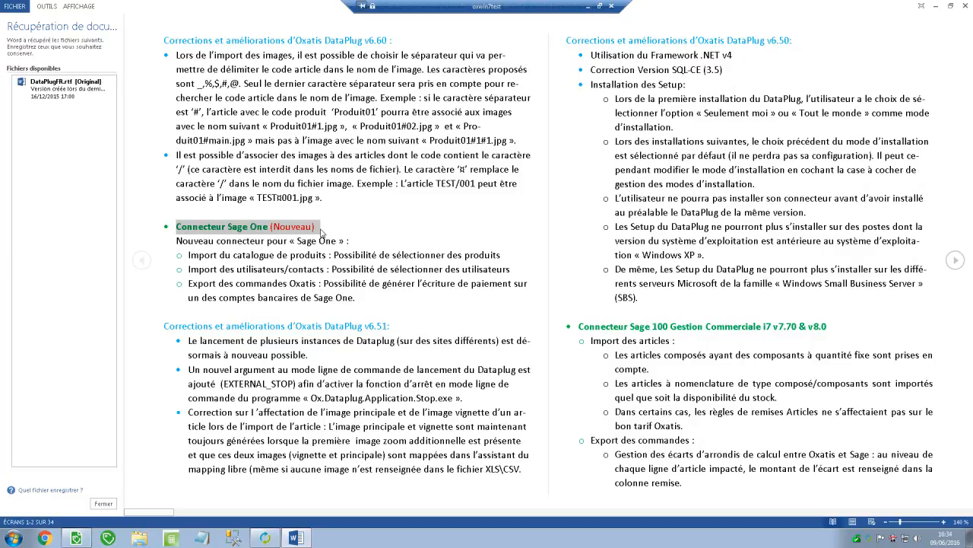
click(322, 204)
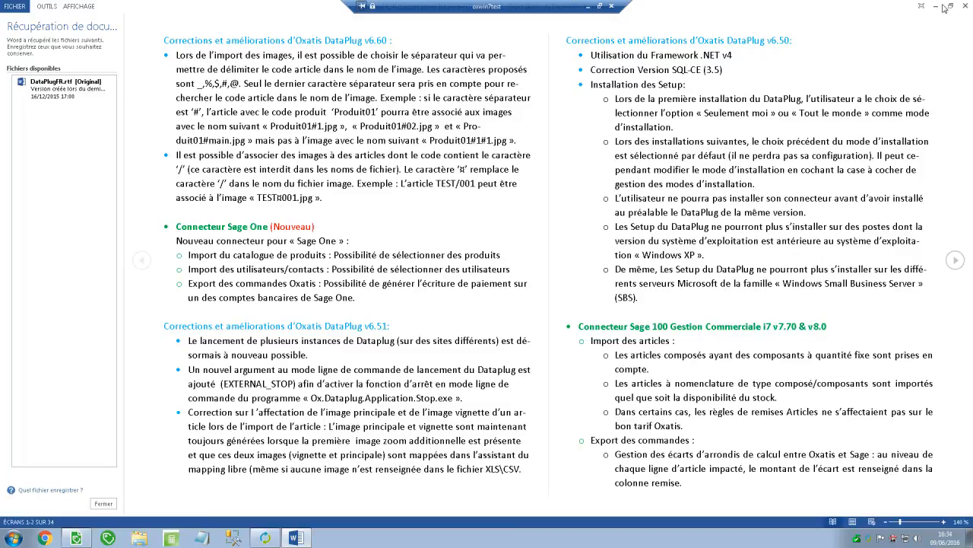
Close Word, advance past the final slide and exit the slideshow.
click(966, 6)
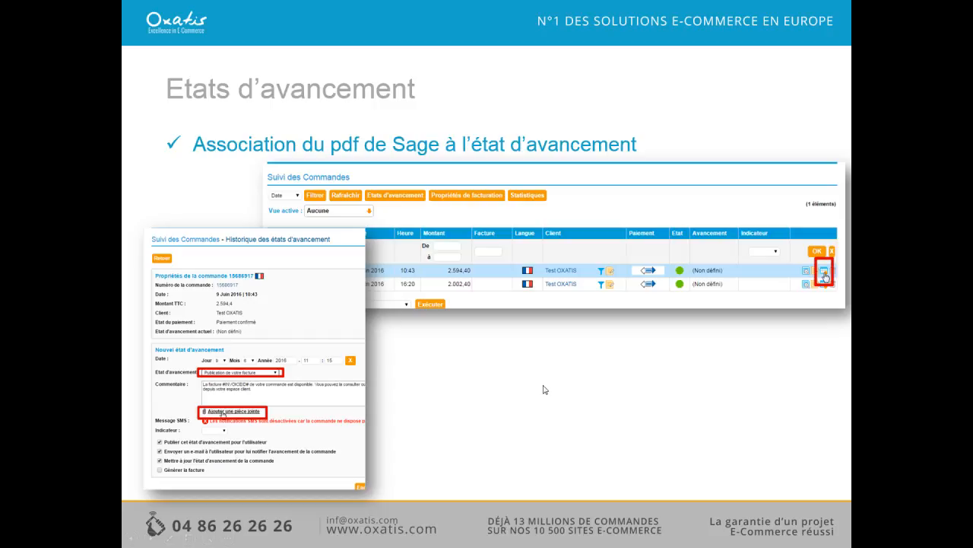
key(Right)
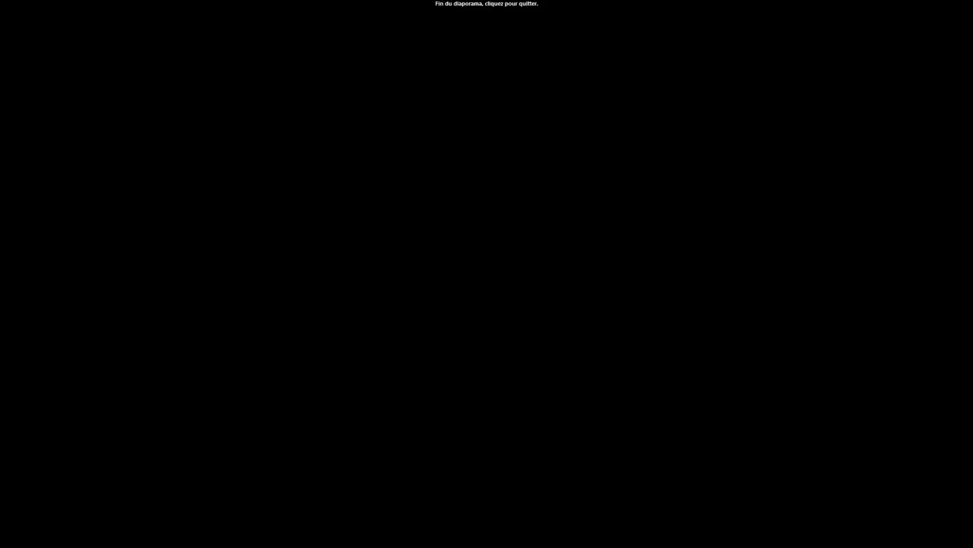
click(544, 390)
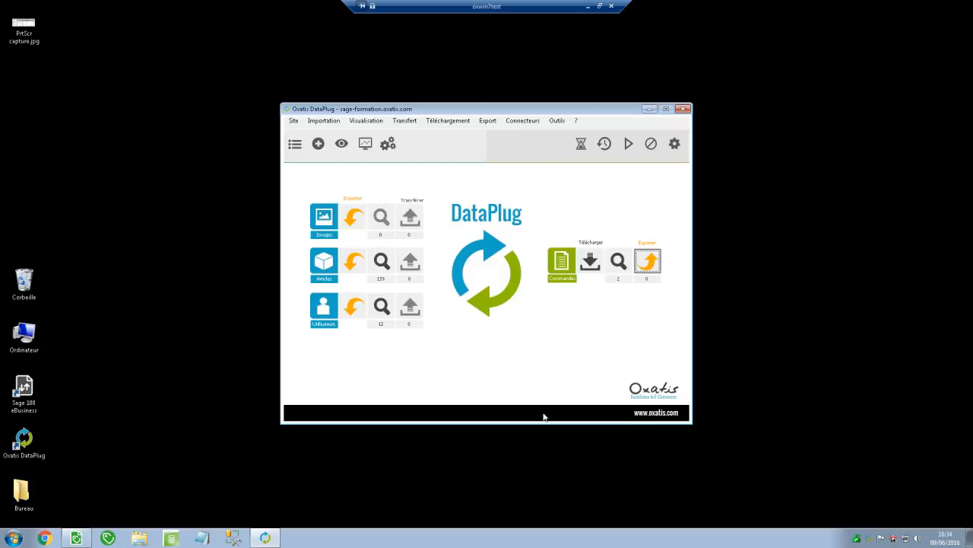